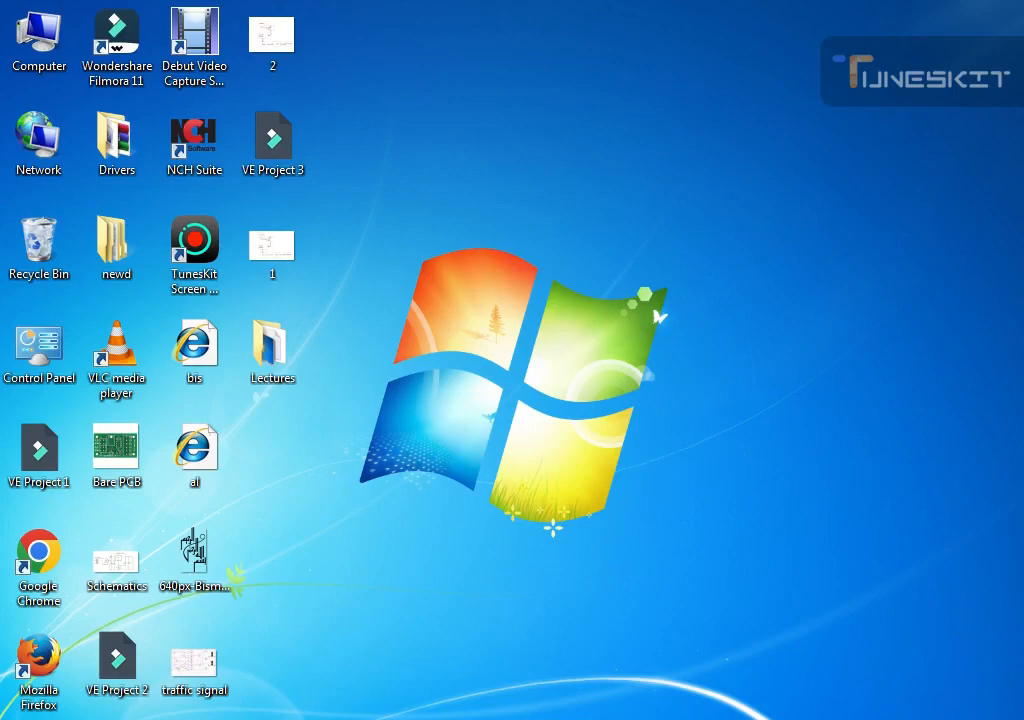
- Look at the traffic signal reference circuit in Windows Photo Viewer and switch to the schematic page in Orcad Capture
{"action": "key", "text": "alt+Tab"}
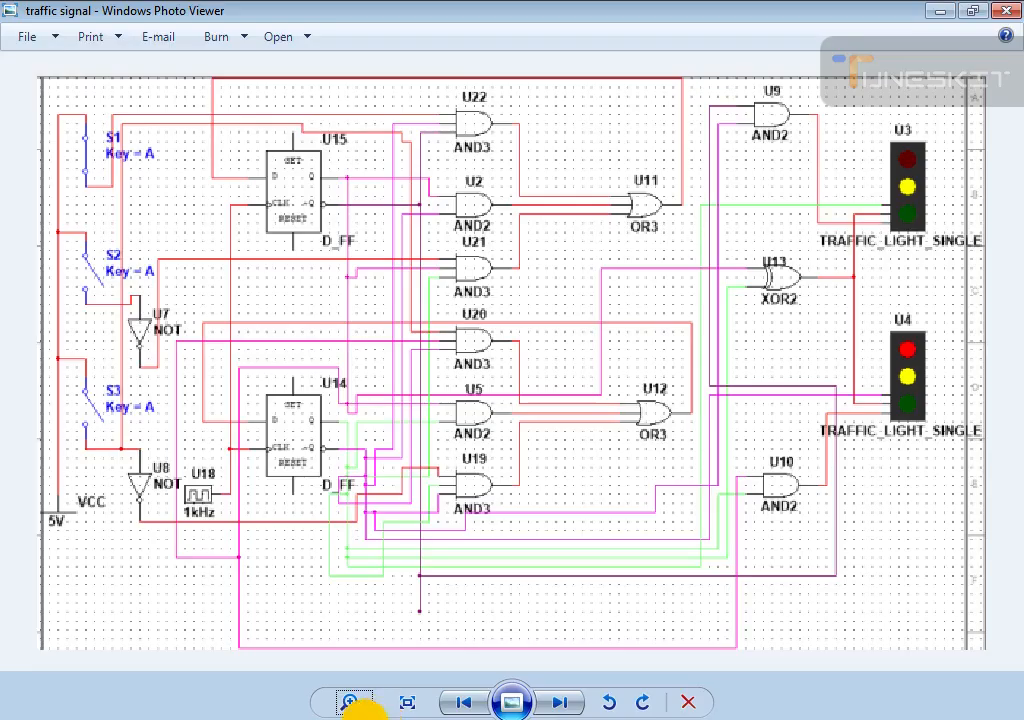
{"action": "left_click", "coordinate": [362, 719]}
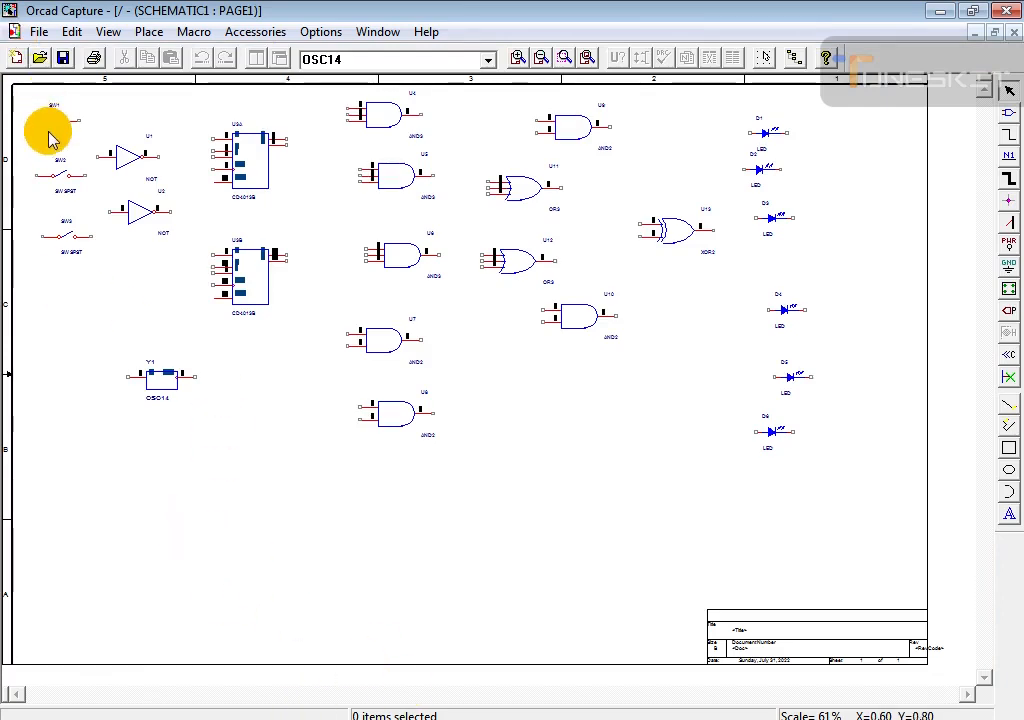
{"action": "key", "text": "i"}
{"action": "key", "text": "i"}
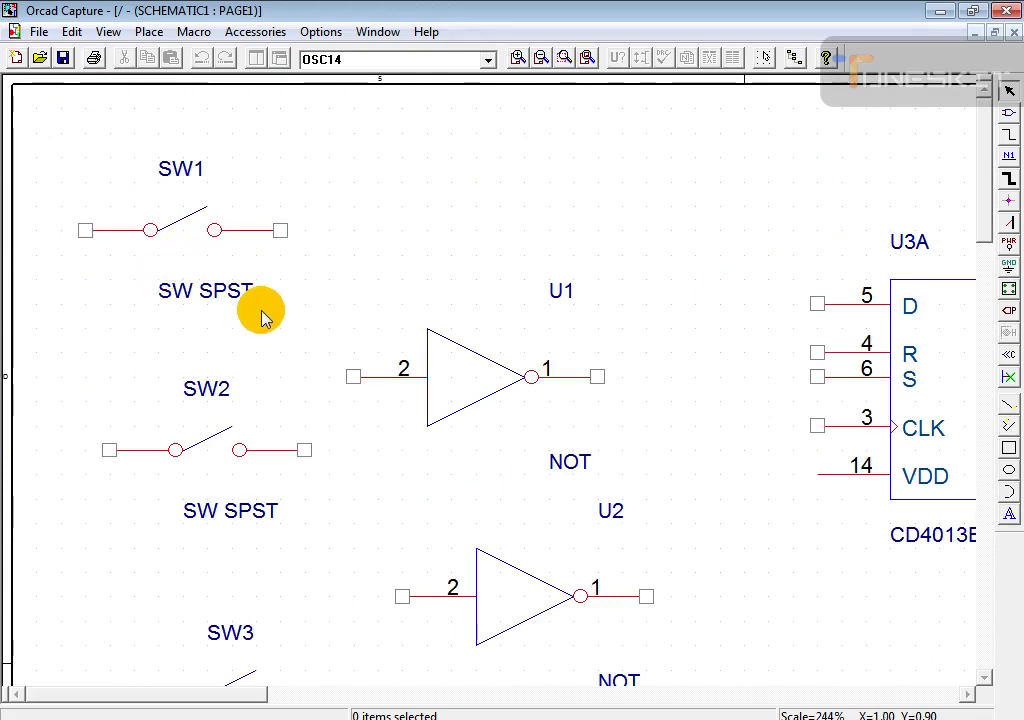
{"action": "key", "text": "o"}
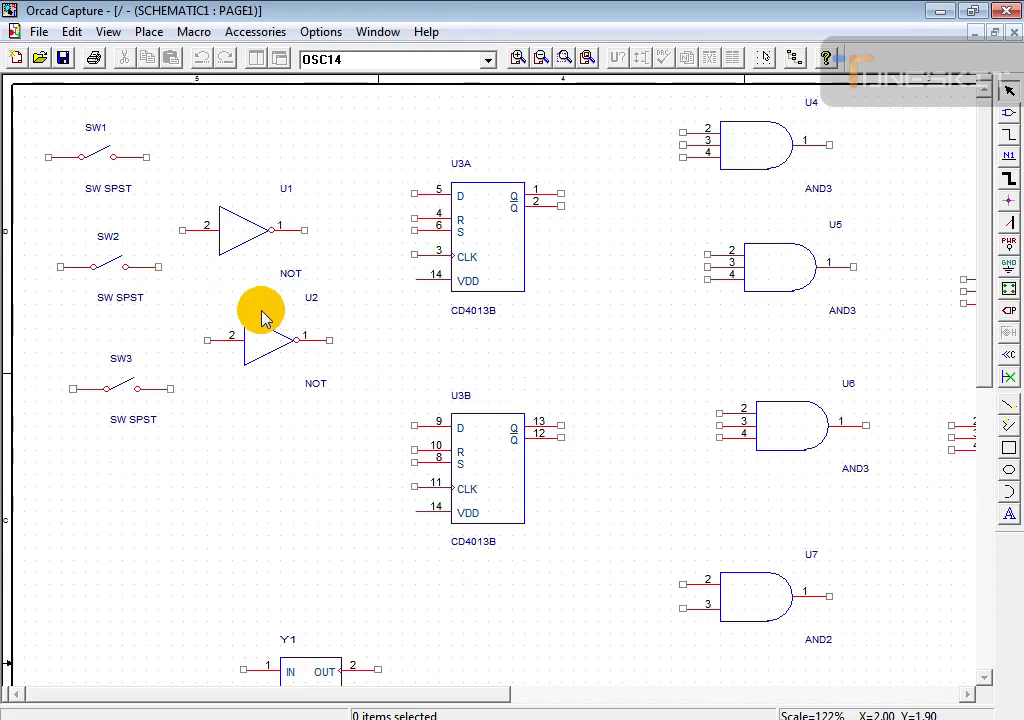
- Move switches SW3 and SW2 down so they line up in a spaced vertical column below SW1
{"action": "double_click", "coordinate": [133, 389]}
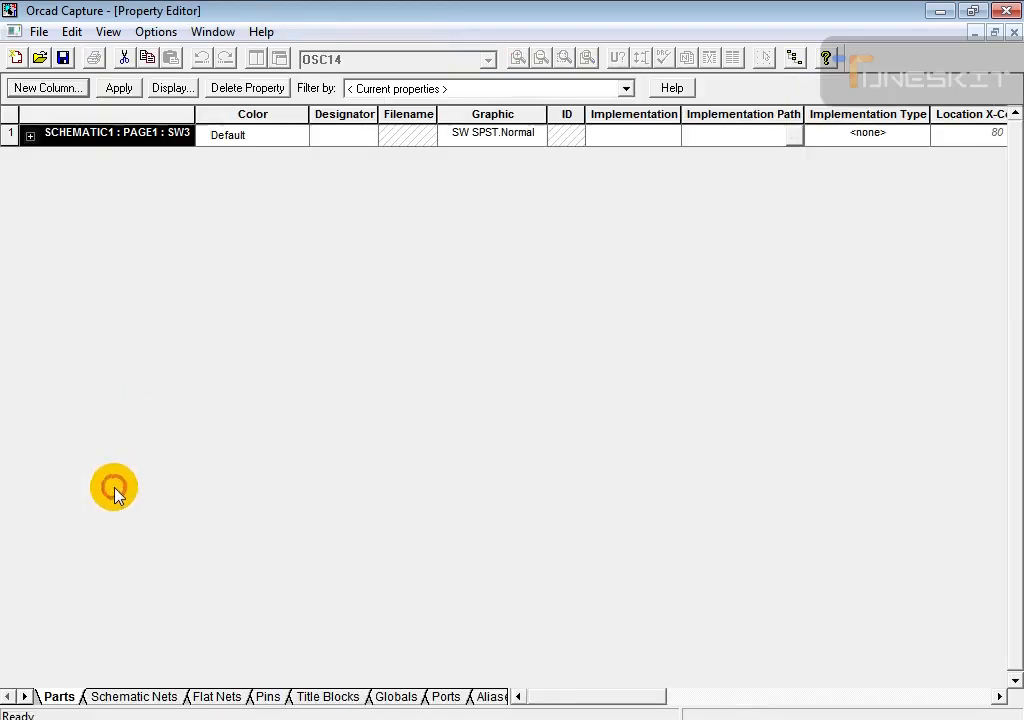
{"action": "left_click", "coordinate": [1013, 33]}
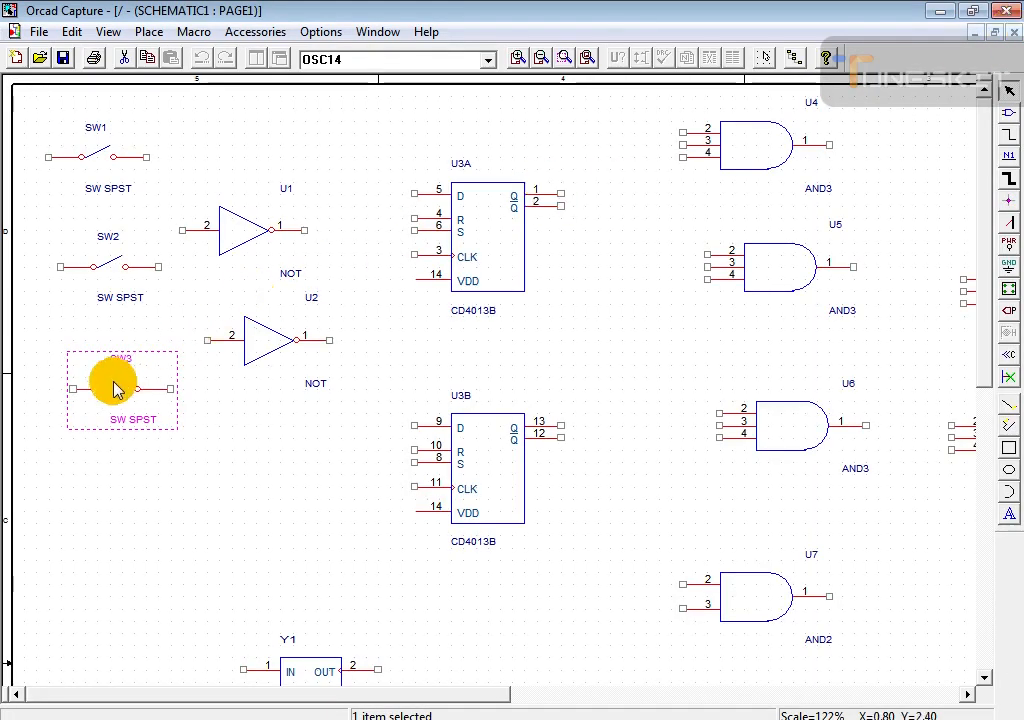
{"action": "left_click_drag", "start_coordinate": [119, 389], "coordinate": [88, 518]}
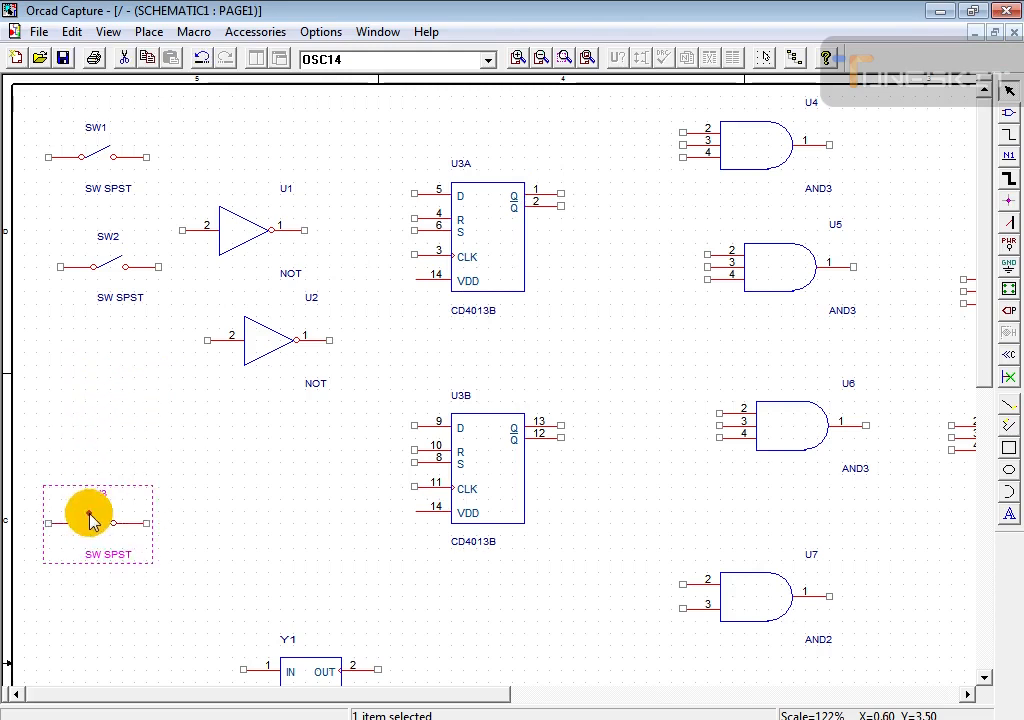
{"action": "left_click", "coordinate": [129, 266]}
{"action": "left_click", "coordinate": [121, 274]}
{"action": "left_click", "coordinate": [121, 275]}
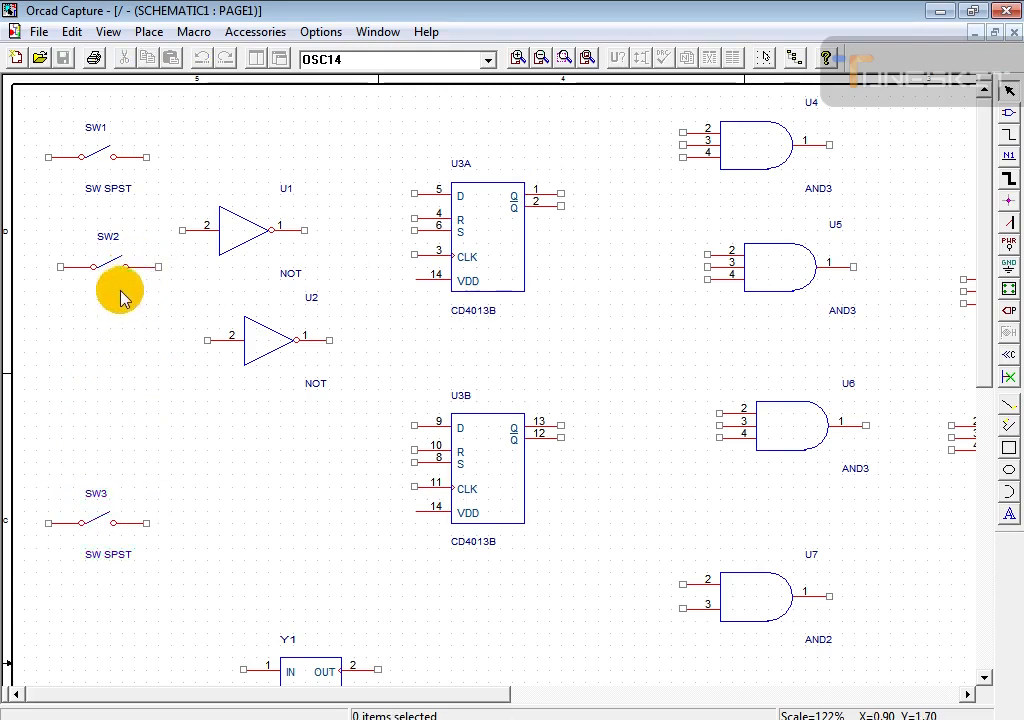
{"action": "left_click_drag", "start_coordinate": [103, 268], "coordinate": [97, 357]}
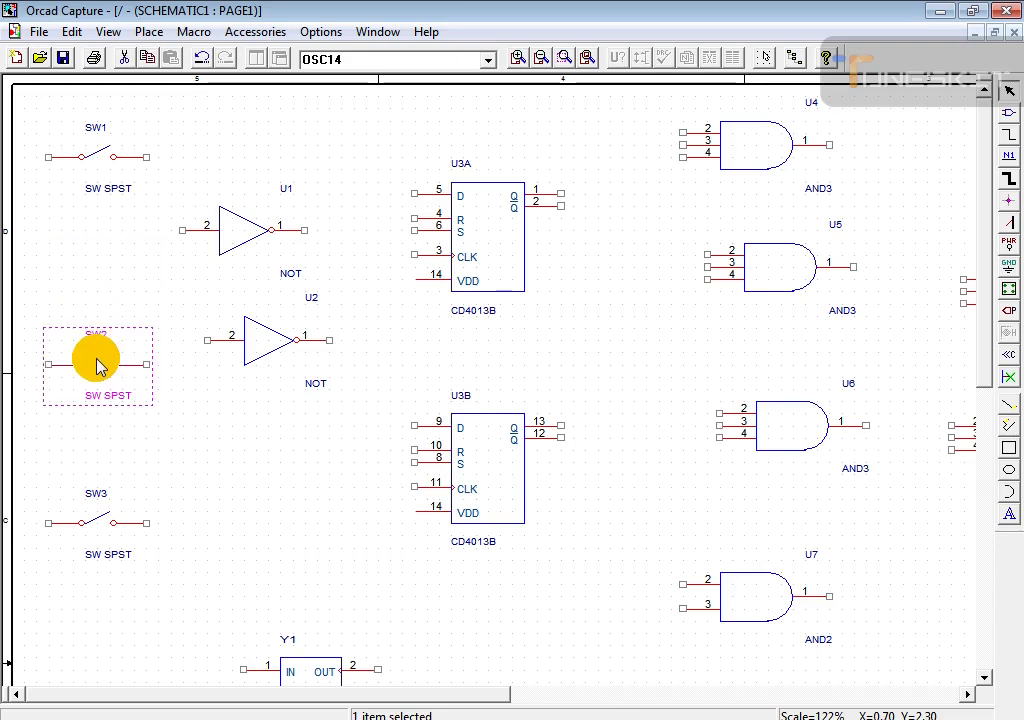
{"action": "left_click", "coordinate": [171, 411]}
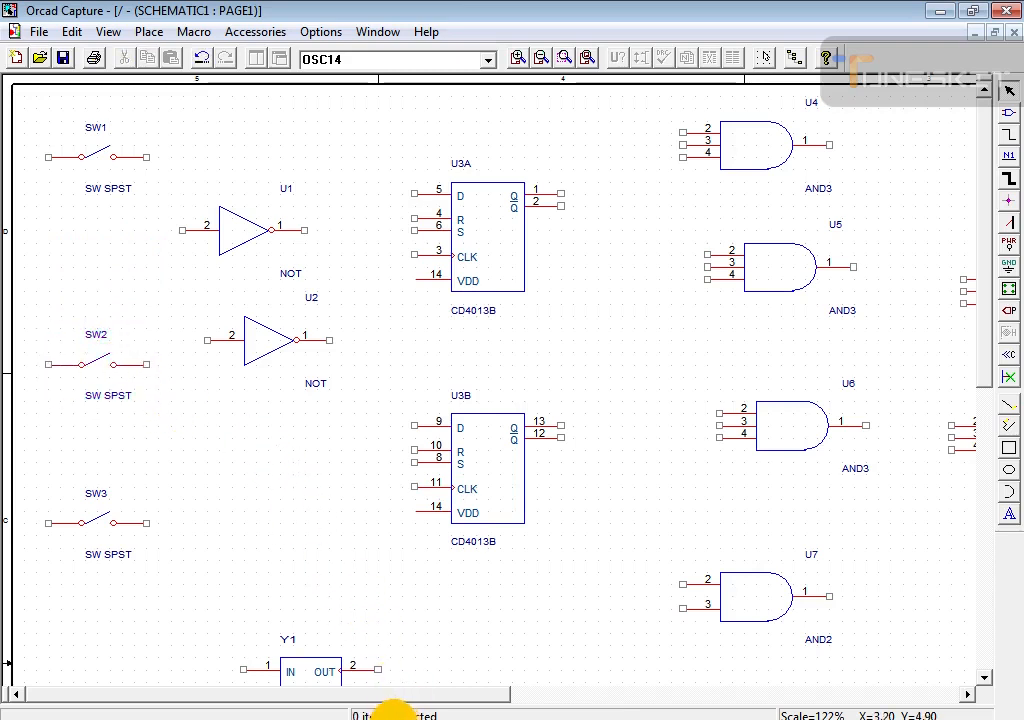
- Compare the switch layout with the traffic signal reference image in Windows Photo Viewer and return to Orcad Capture
{"action": "left_click", "coordinate": [395, 719]}
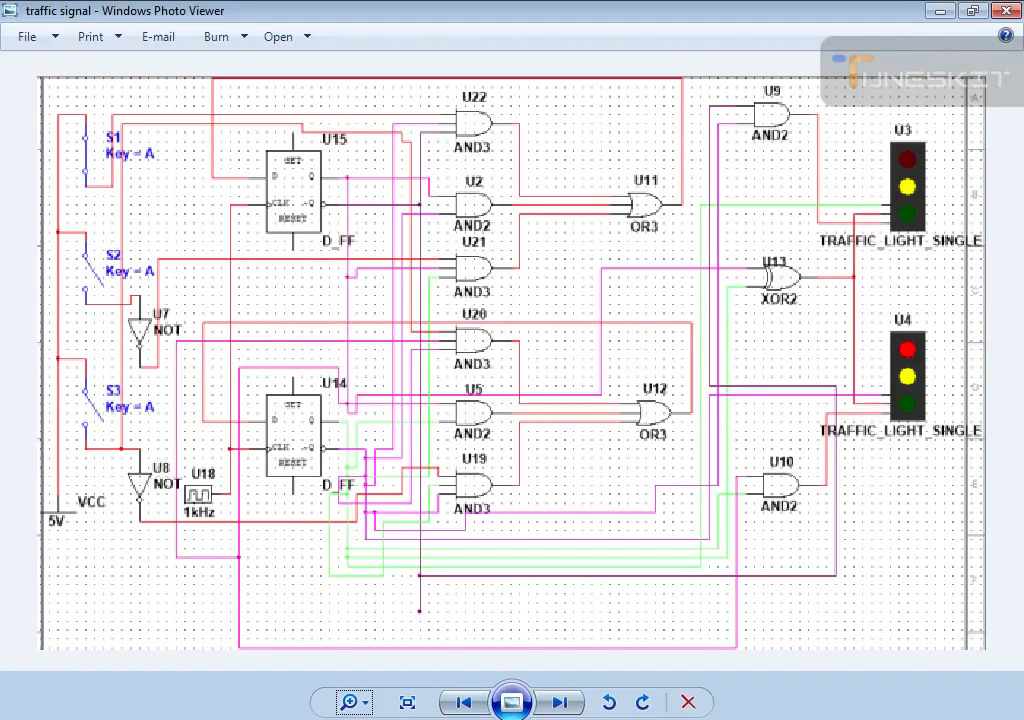
{"action": "left_click", "coordinate": [395, 719]}
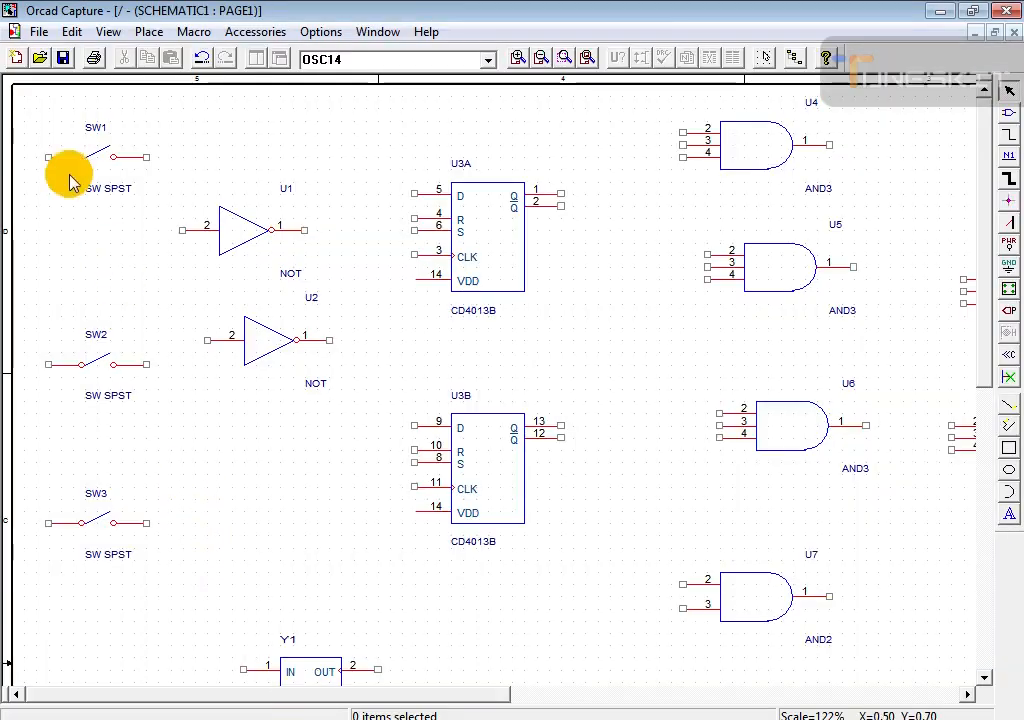
{"action": "left_click", "coordinate": [99, 159]}
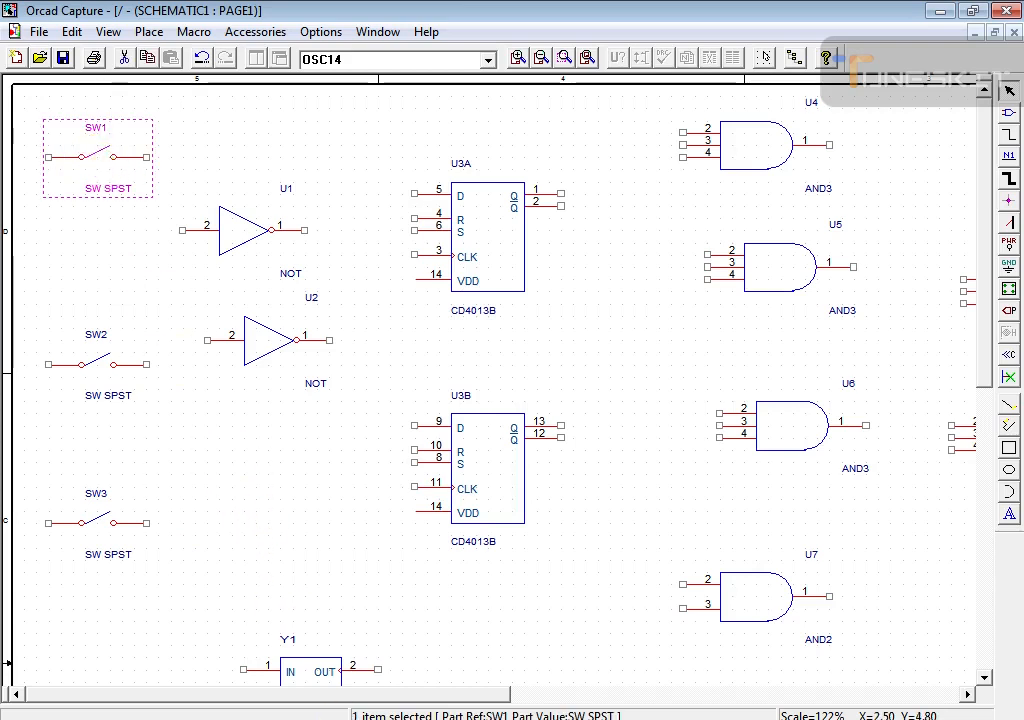
{"action": "key", "text": "alt+Tab"}
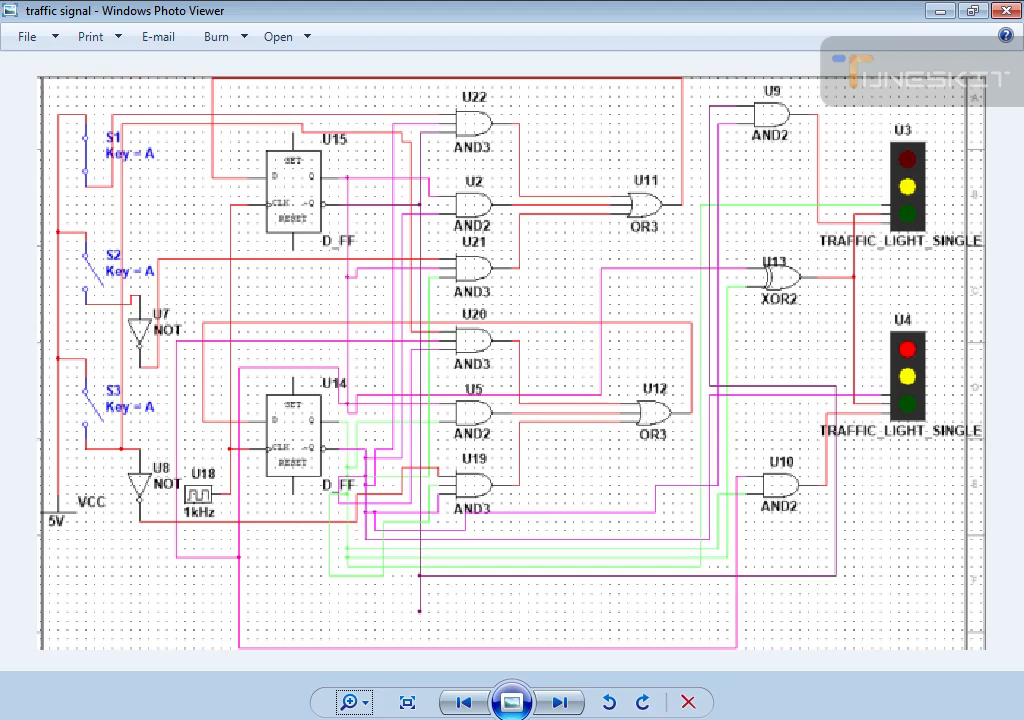
{"action": "key", "text": "alt+Tab"}
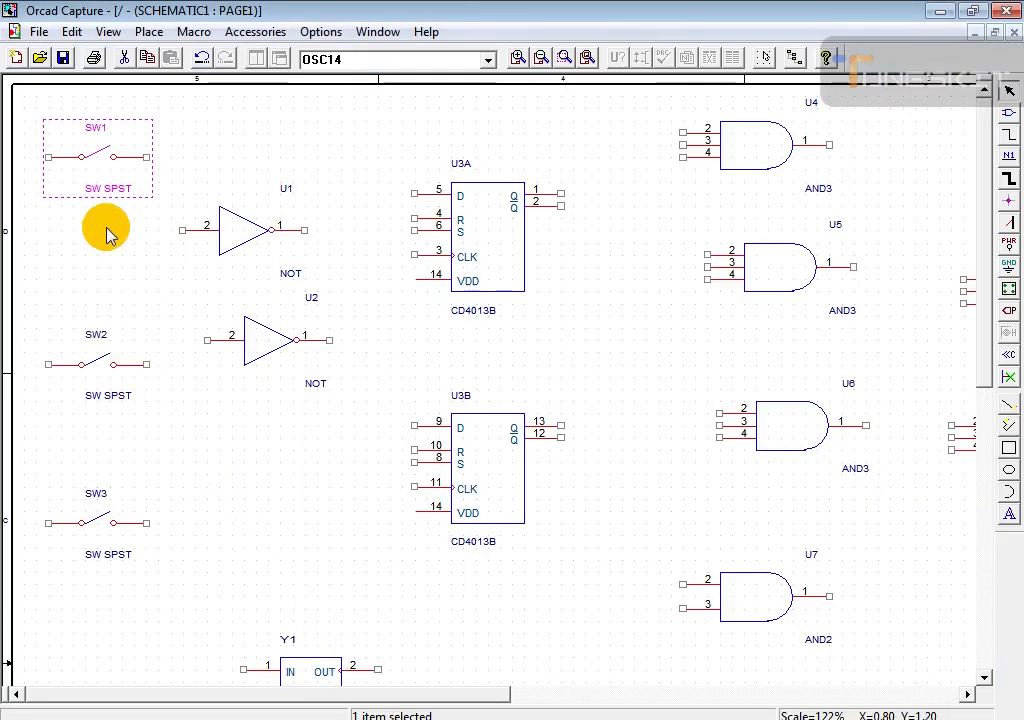
{"action": "left_click", "coordinate": [107, 233]}
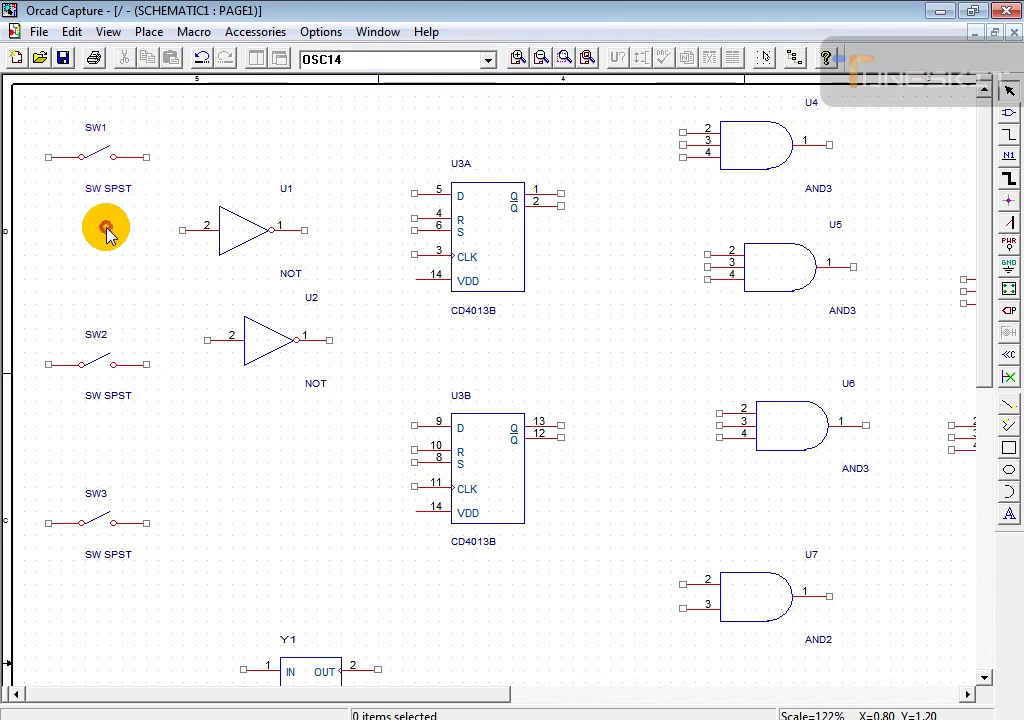
- Rotate switches SW1, SW2 and SW3 by 90 degrees so each one stands vertically
{"action": "left_click", "coordinate": [100, 163]}
{"action": "key", "text": "r"}
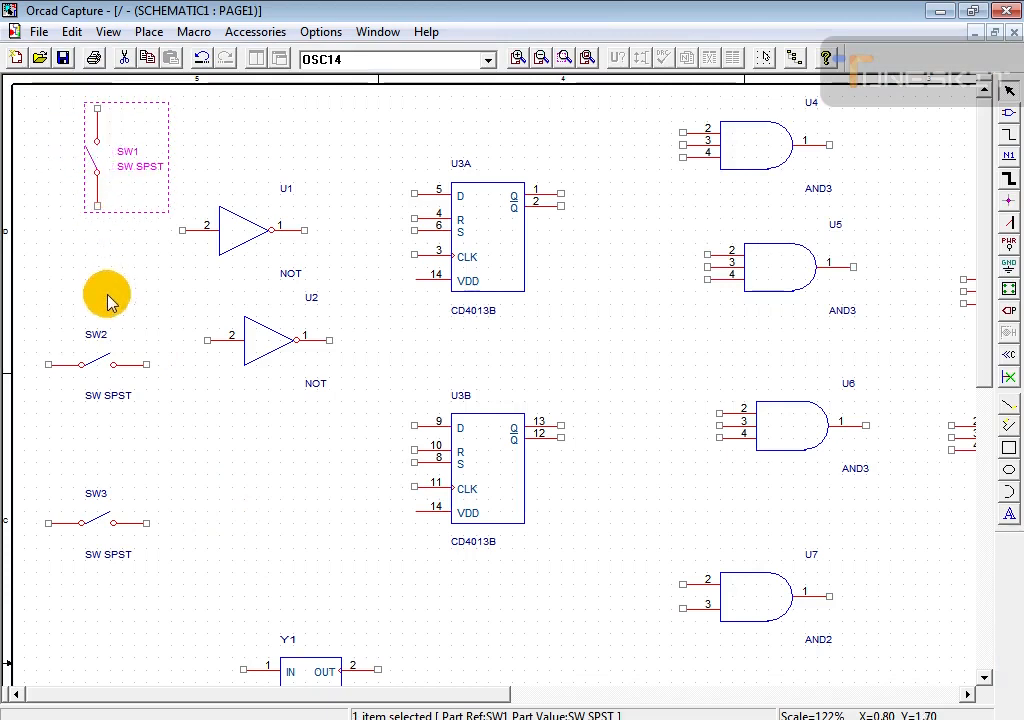
{"action": "left_click", "coordinate": [107, 367]}
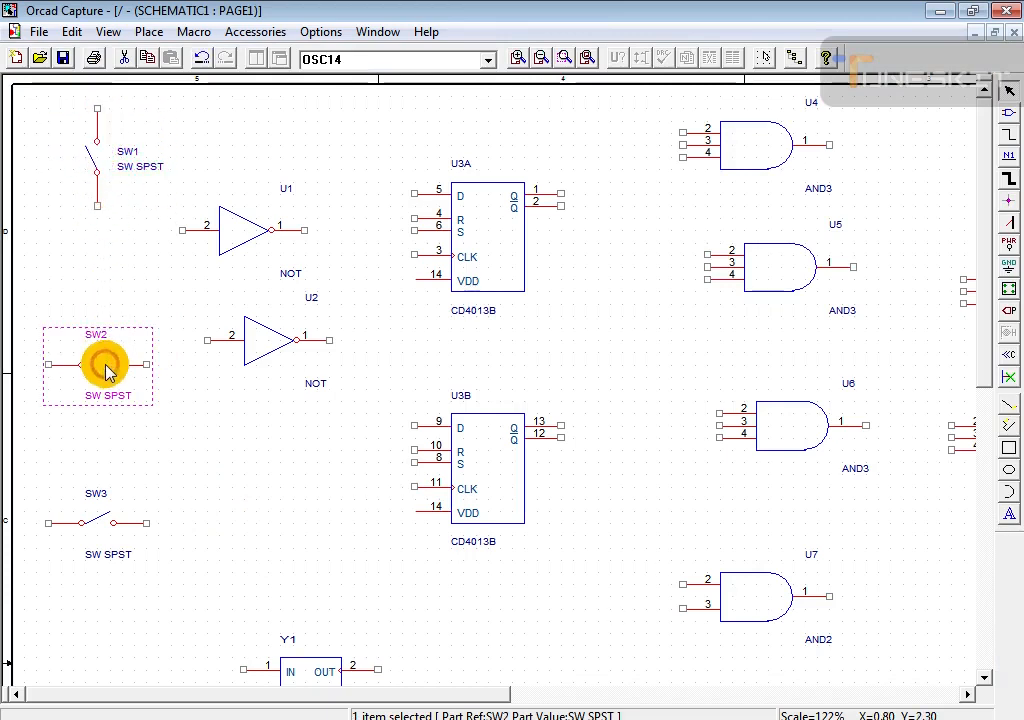
{"action": "key", "text": "r"}
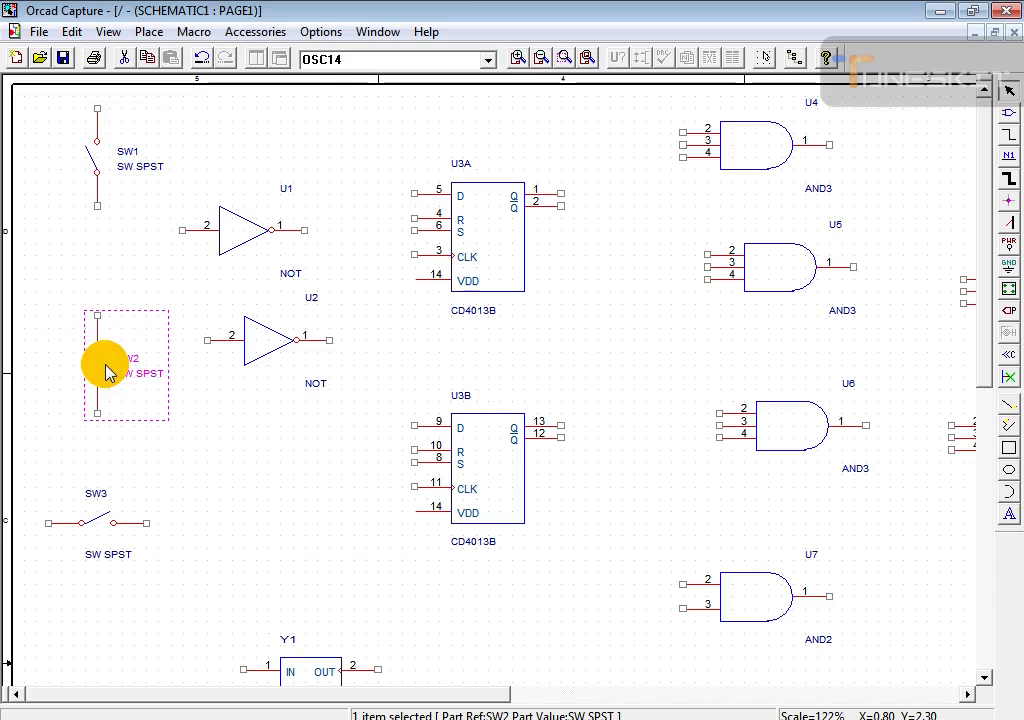
{"action": "left_click", "coordinate": [100, 522]}
{"action": "key", "text": "r"}
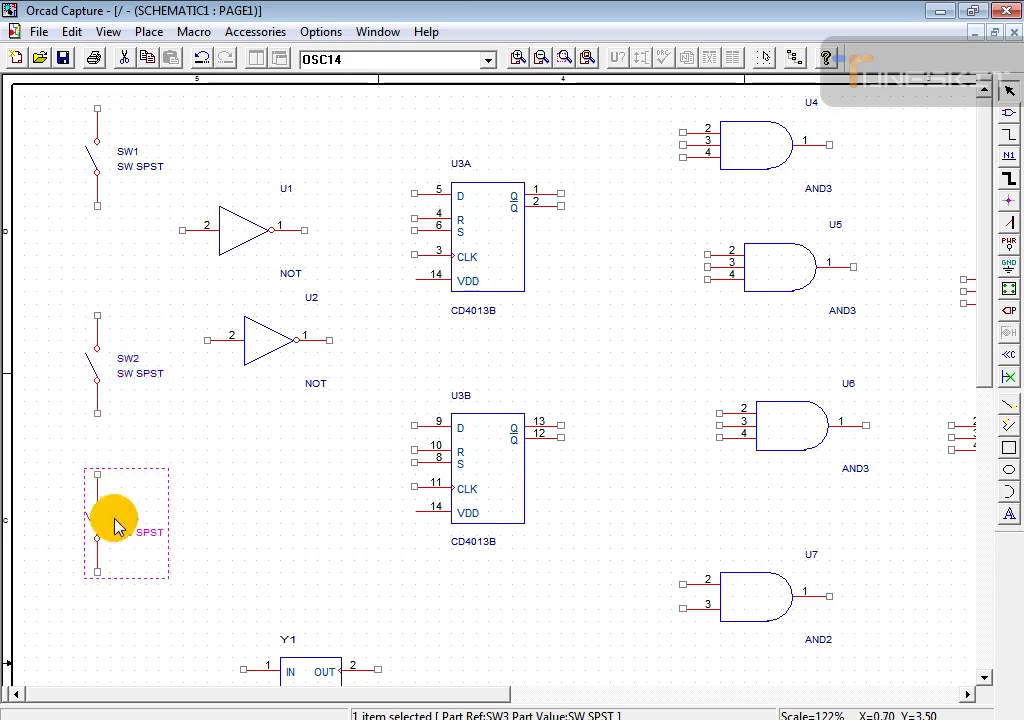
{"action": "left_click", "coordinate": [193, 519]}
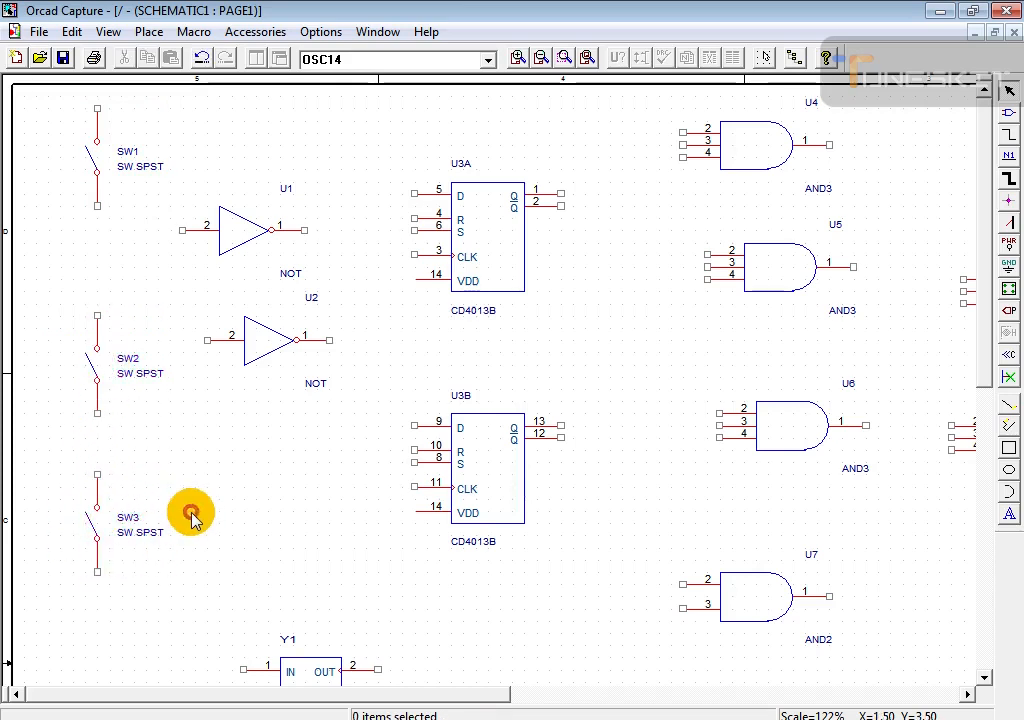
- Rotate NOT gate U1 so its input faces up and its output points down
{"action": "left_click", "coordinate": [256, 248]}
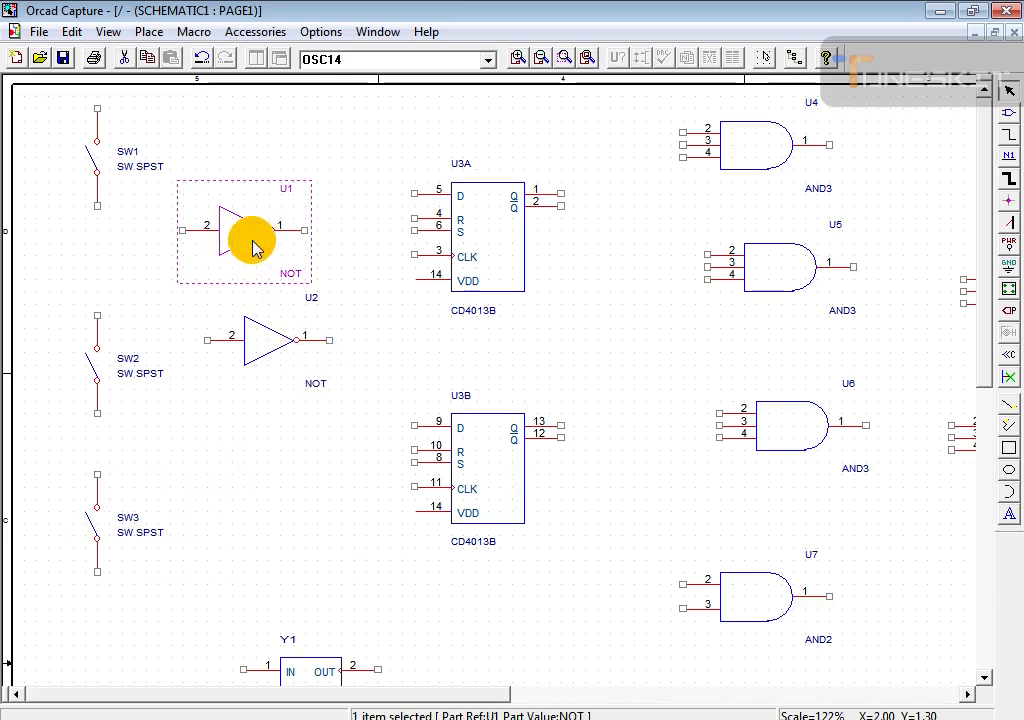
{"action": "key", "text": "r"}
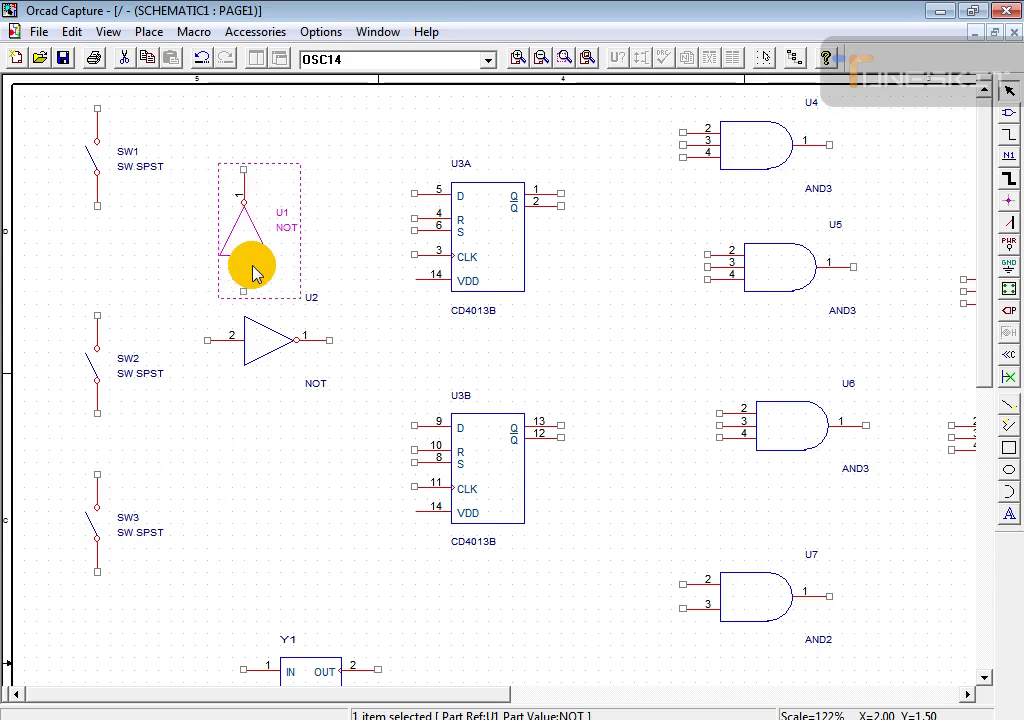
{"action": "key", "text": "r"}
{"action": "key", "text": "r"}
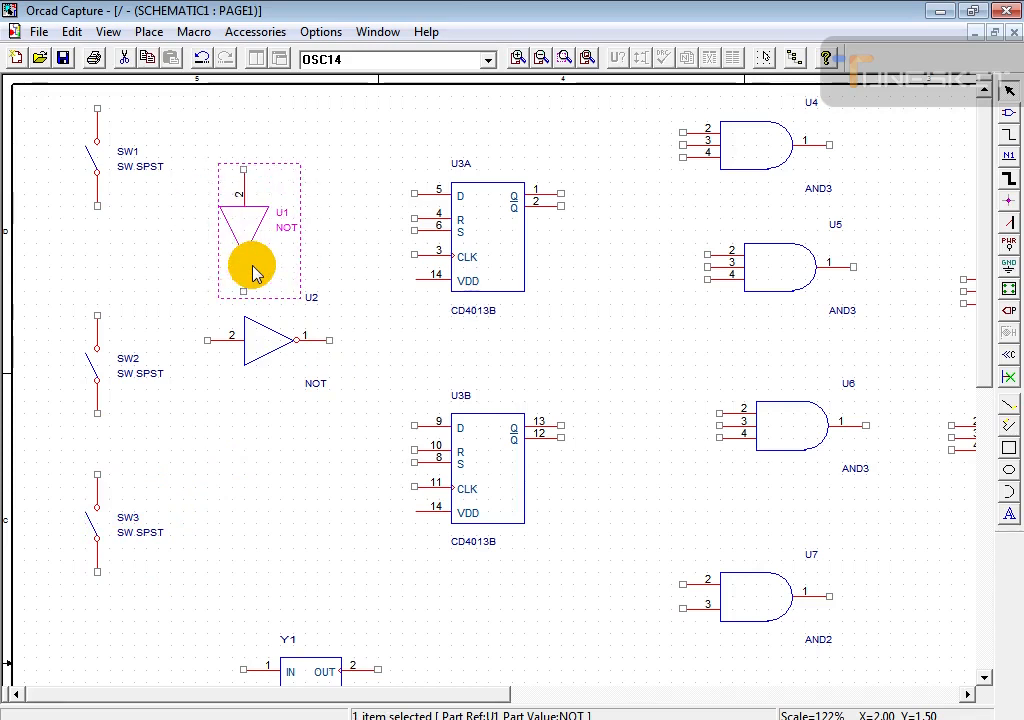
- Move NOT gate U2 further below U1 and rotate it so its output points down
{"action": "left_click", "coordinate": [267, 352]}
{"action": "left_click_drag", "start_coordinate": [267, 352], "coordinate": [270, 425]}
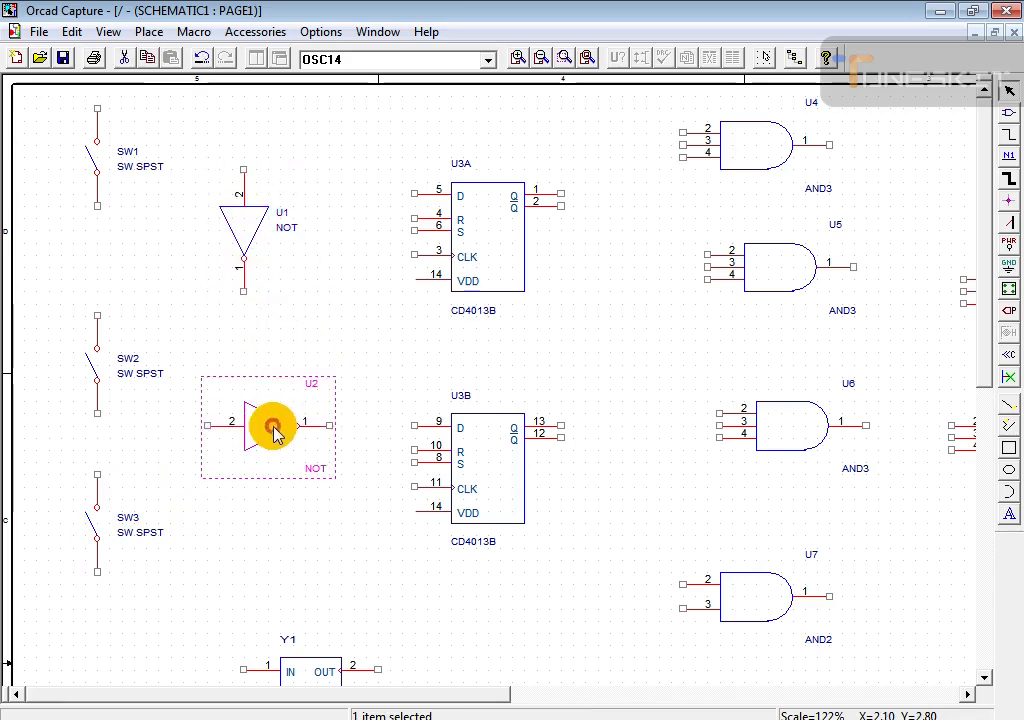
{"action": "key", "text": "r"}
{"action": "key", "text": "r"}
{"action": "key", "text": "r"}
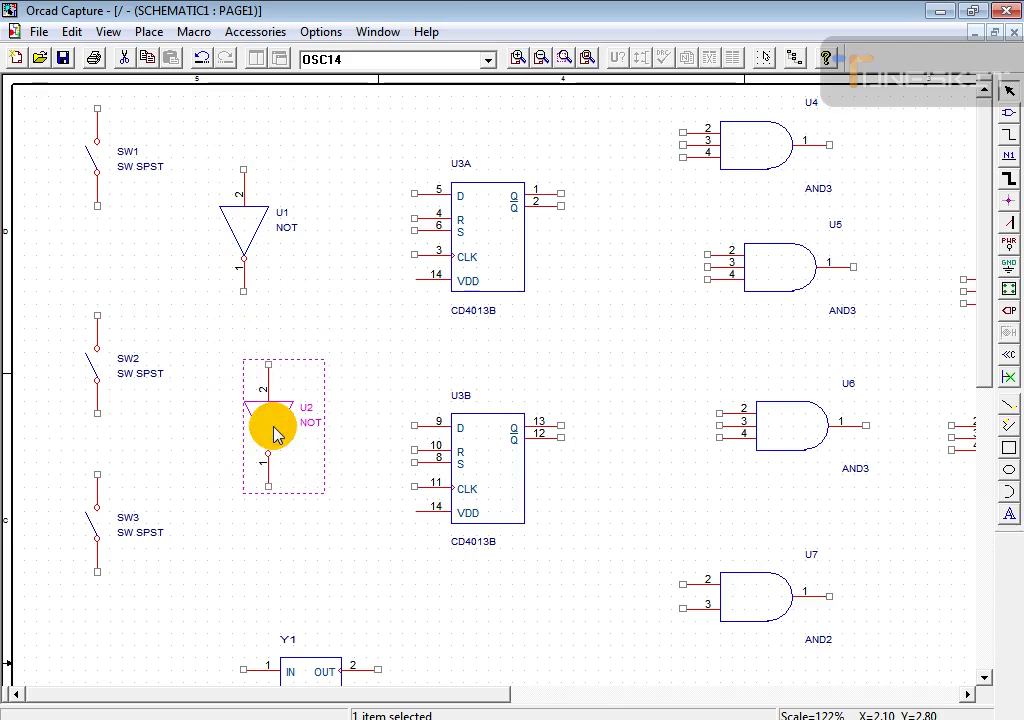
{"action": "left_click", "coordinate": [359, 391]}
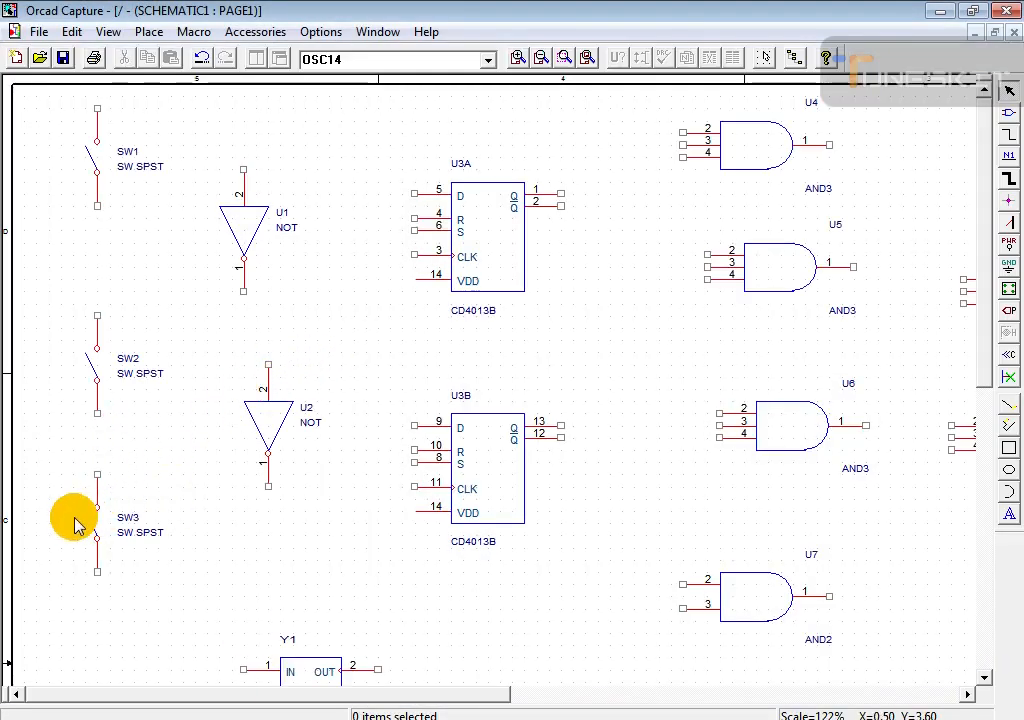
- Move switch SW3 further down to leave more space below SW2
{"action": "left_click_drag", "start_coordinate": [96, 517], "coordinate": [98, 571]}
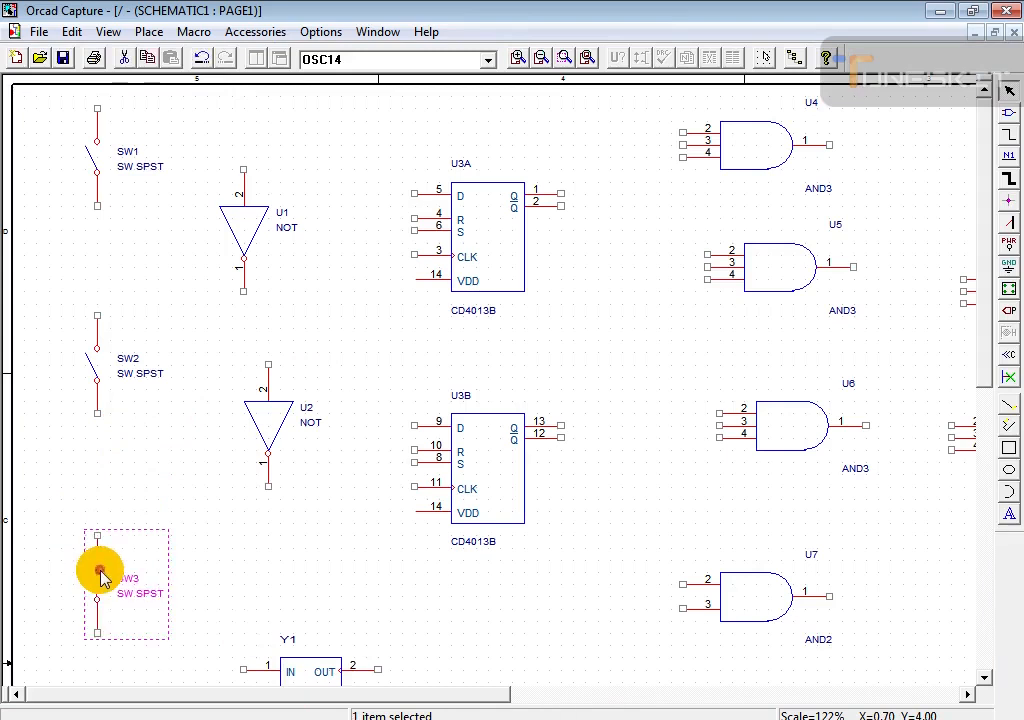
{"action": "left_click", "coordinate": [286, 600]}
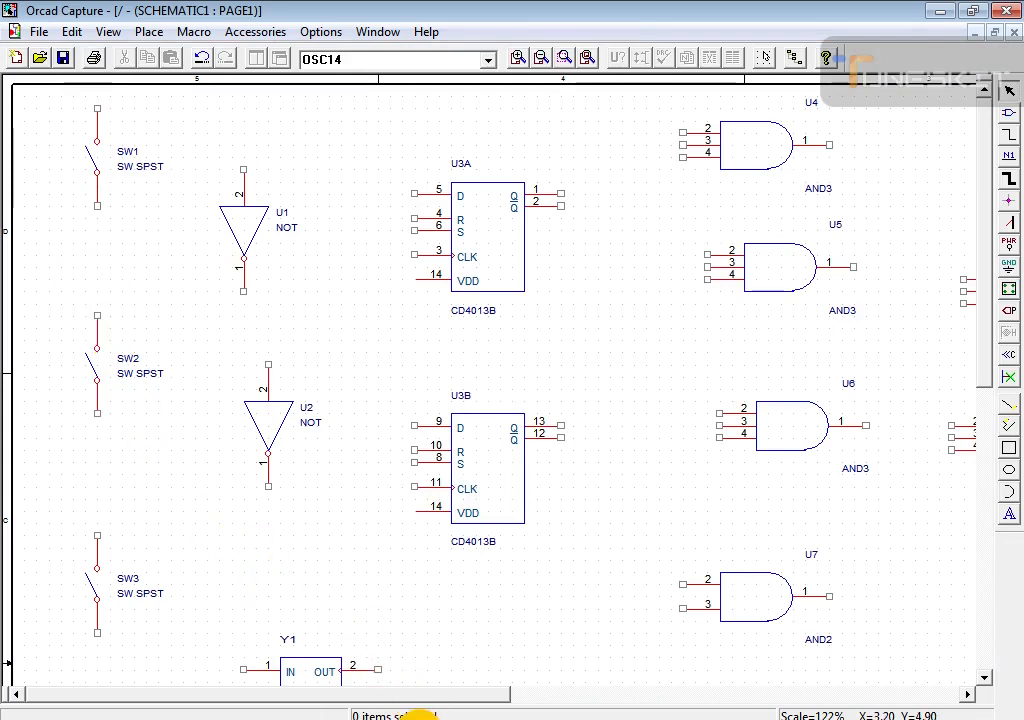
- Wire the upper pin of SW1 to the upper pin of SW2, routing the wire along the left side of the switches
{"action": "left_click", "coordinate": [263, 718]}
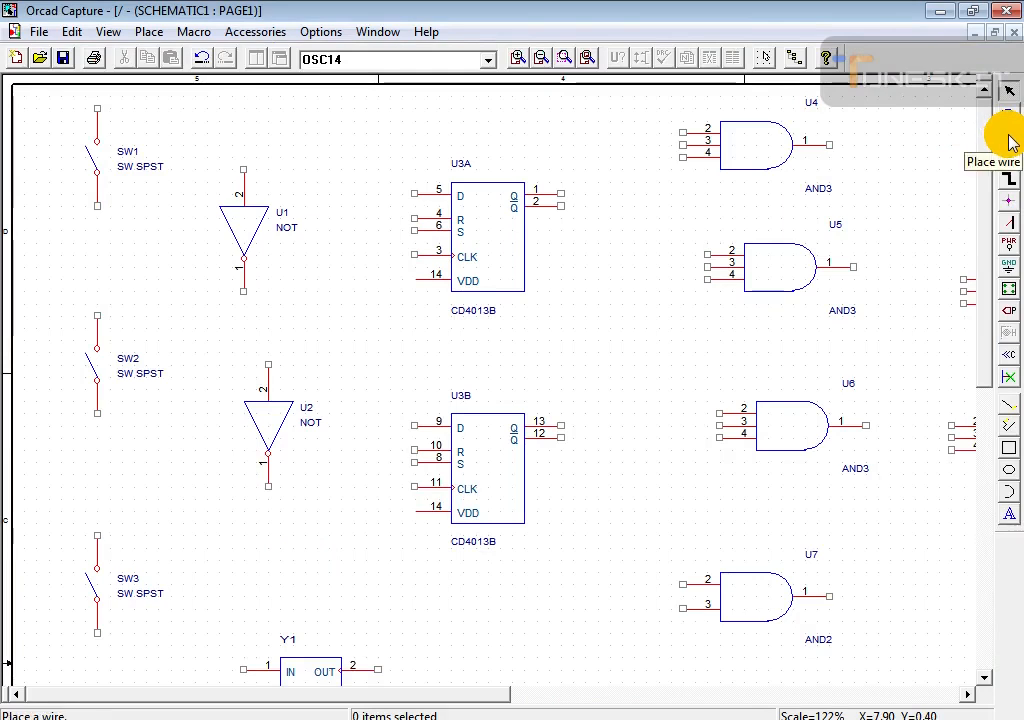
{"action": "left_click", "coordinate": [1009, 138]}
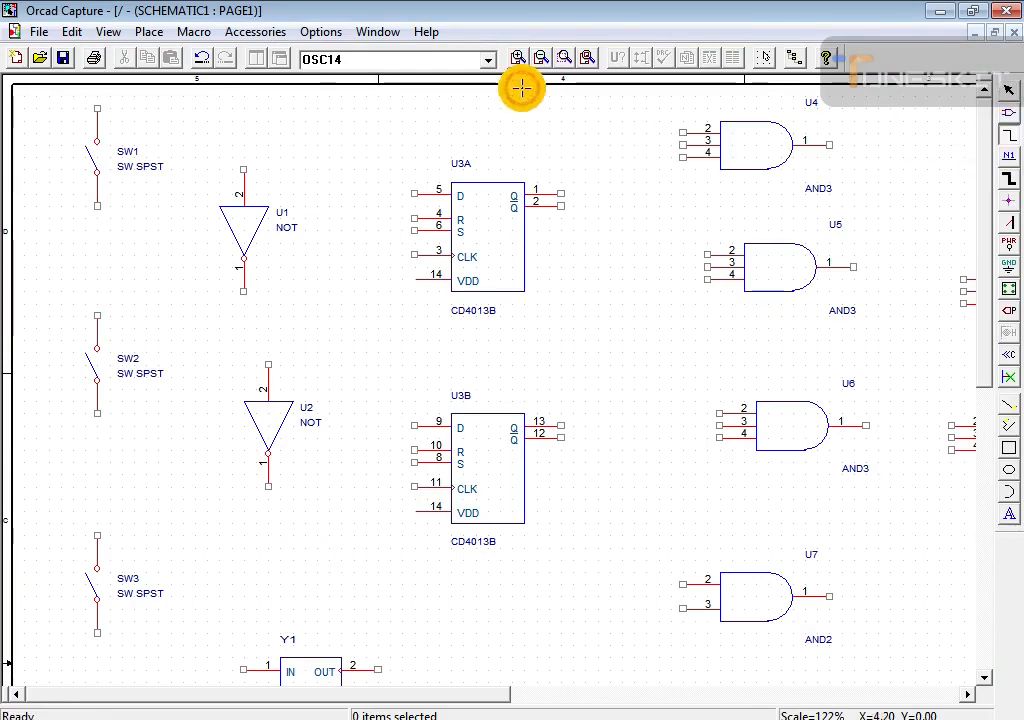
{"action": "left_click", "coordinate": [97, 107]}
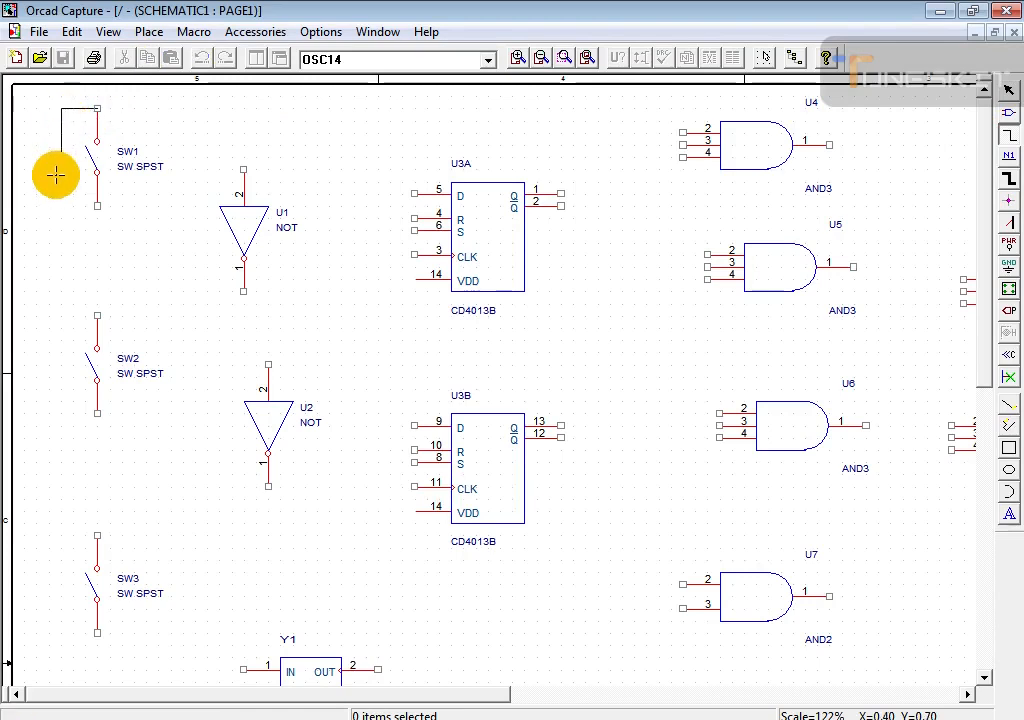
{"action": "left_click", "coordinate": [46, 257]}
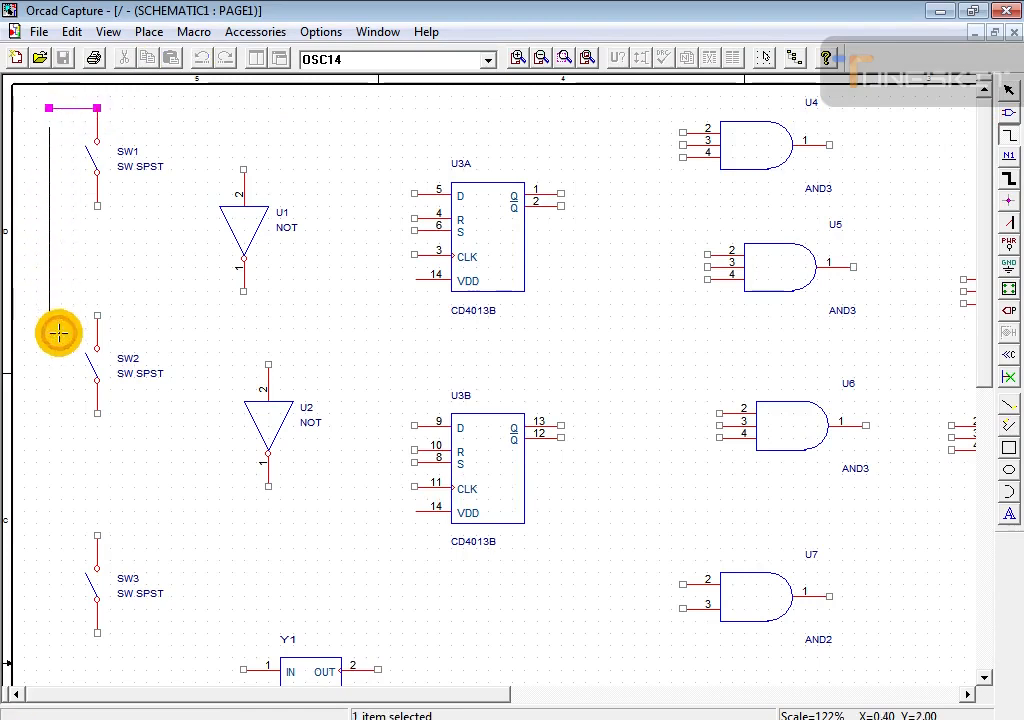
{"action": "left_click", "coordinate": [98, 316]}
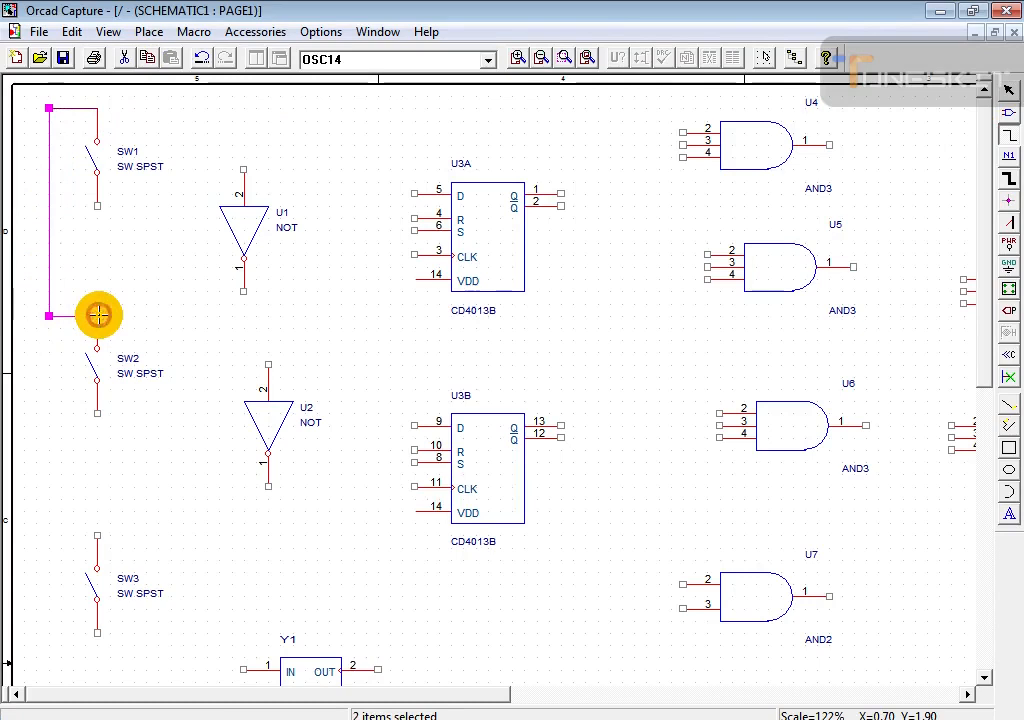
{"action": "left_click", "coordinate": [98, 316]}
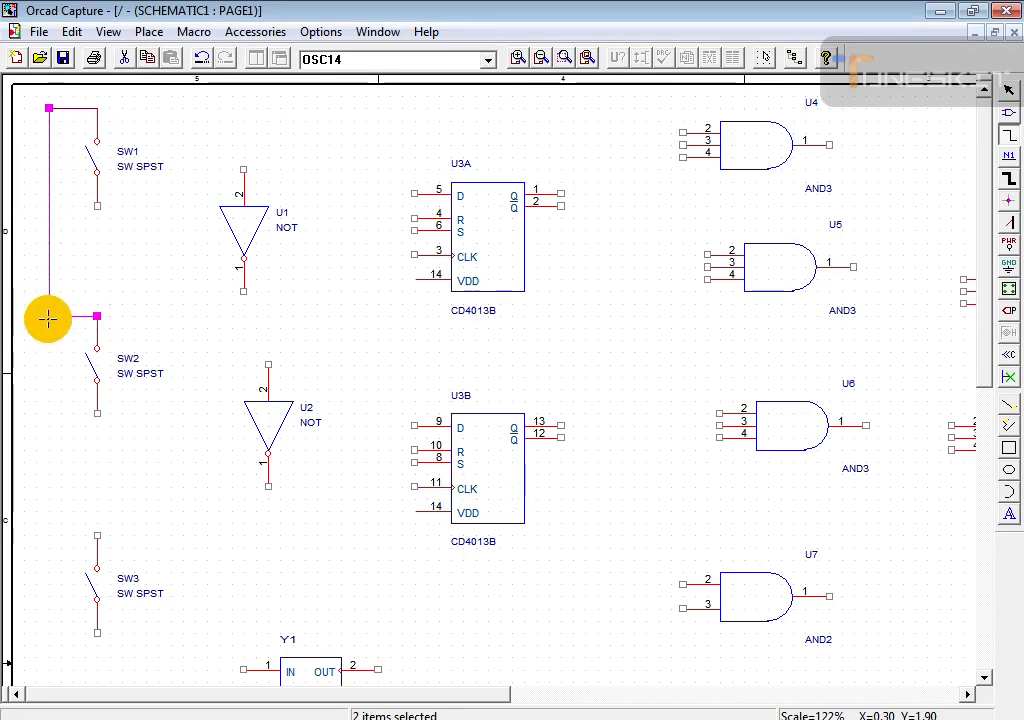
- Extend the common vertical wire from the SW2 branch down to the upper pin of SW3
{"action": "left_click", "coordinate": [49, 327]}
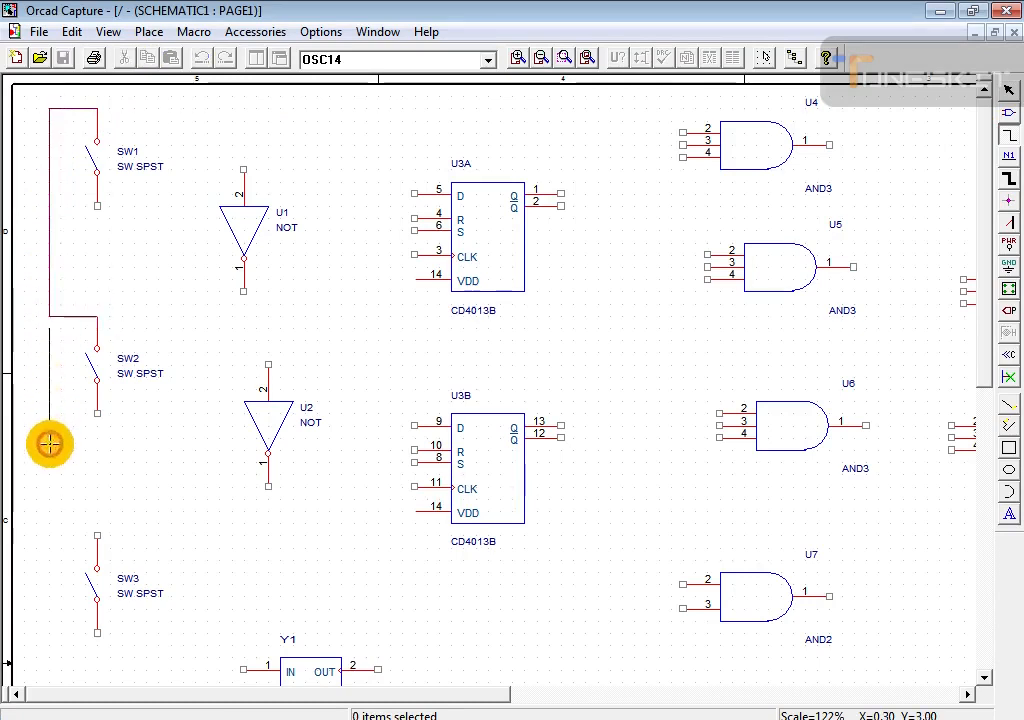
{"action": "left_click", "coordinate": [97, 535]}
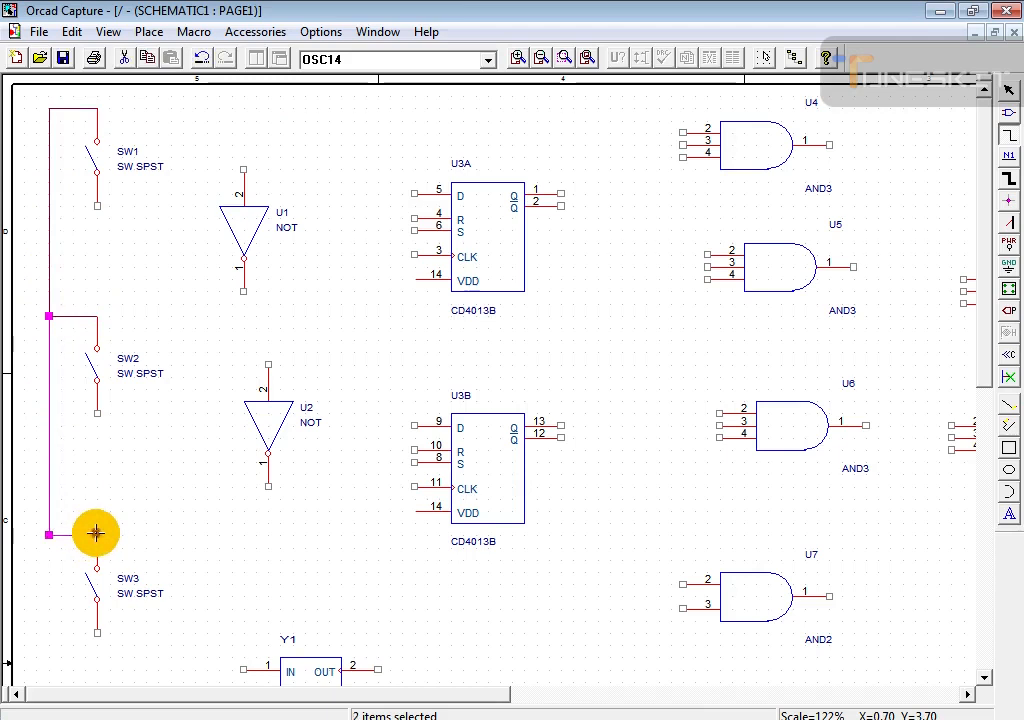
{"action": "key", "text": "Escape"}
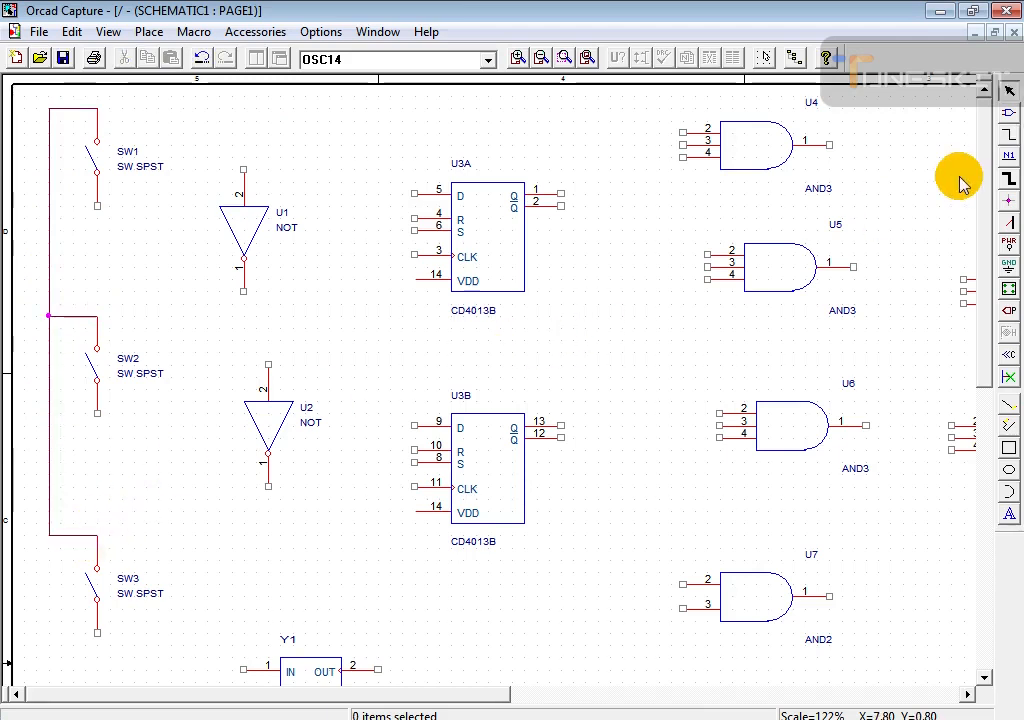
- Wire the lower side of SW1 to the input pin of NOT gate U1
{"action": "left_click", "coordinate": [1010, 140]}
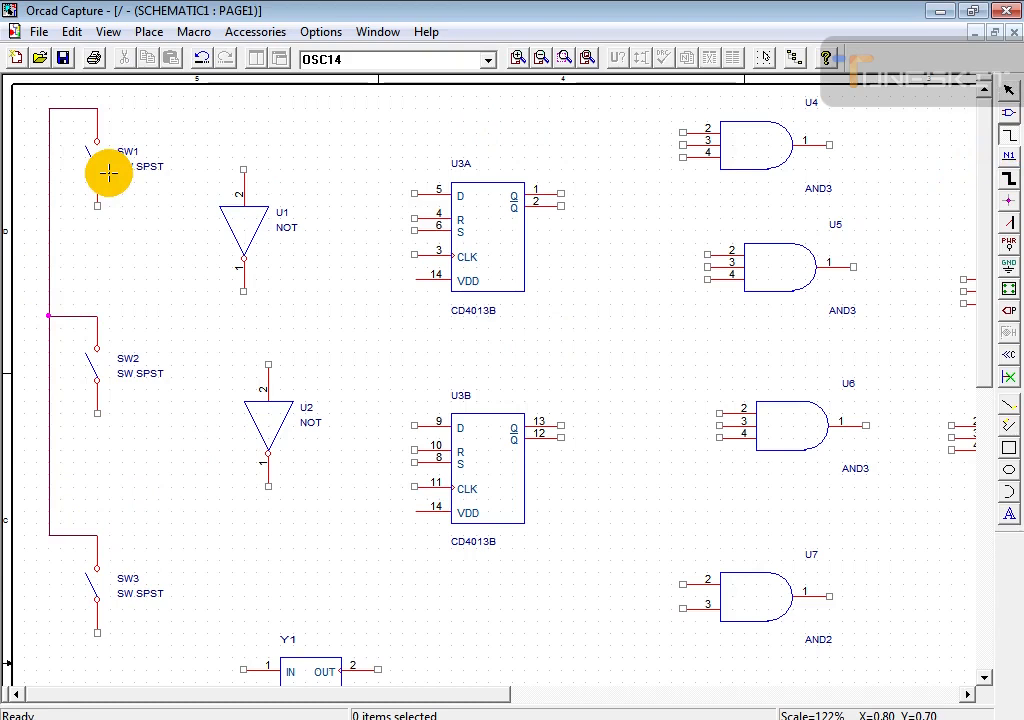
{"action": "key", "text": "Escape"}
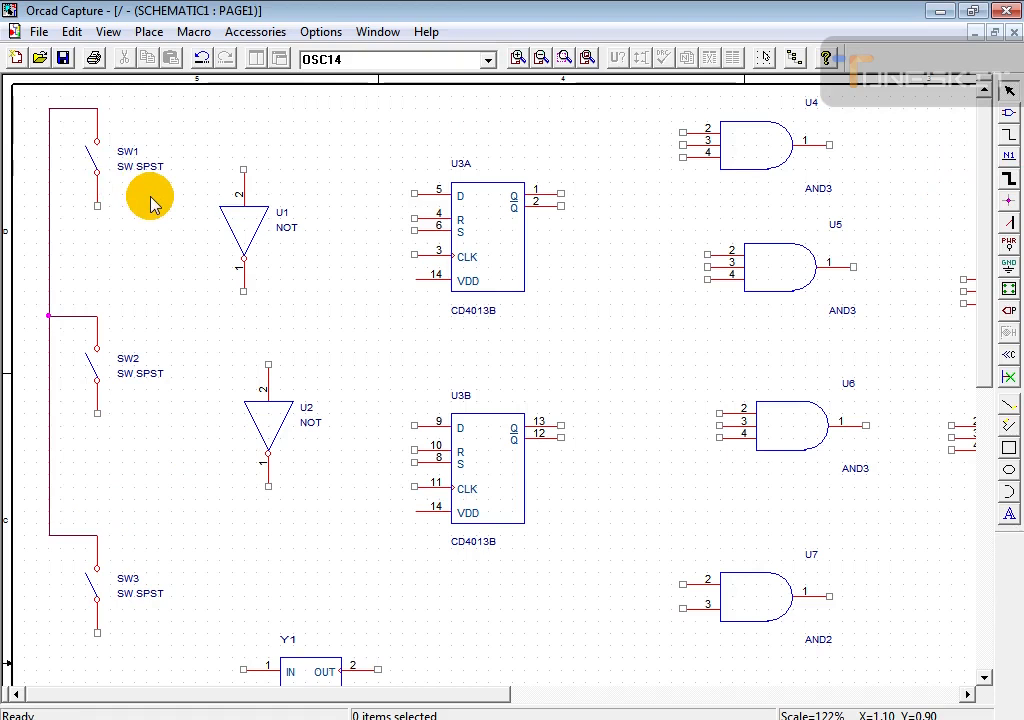
{"action": "key", "text": "w"}
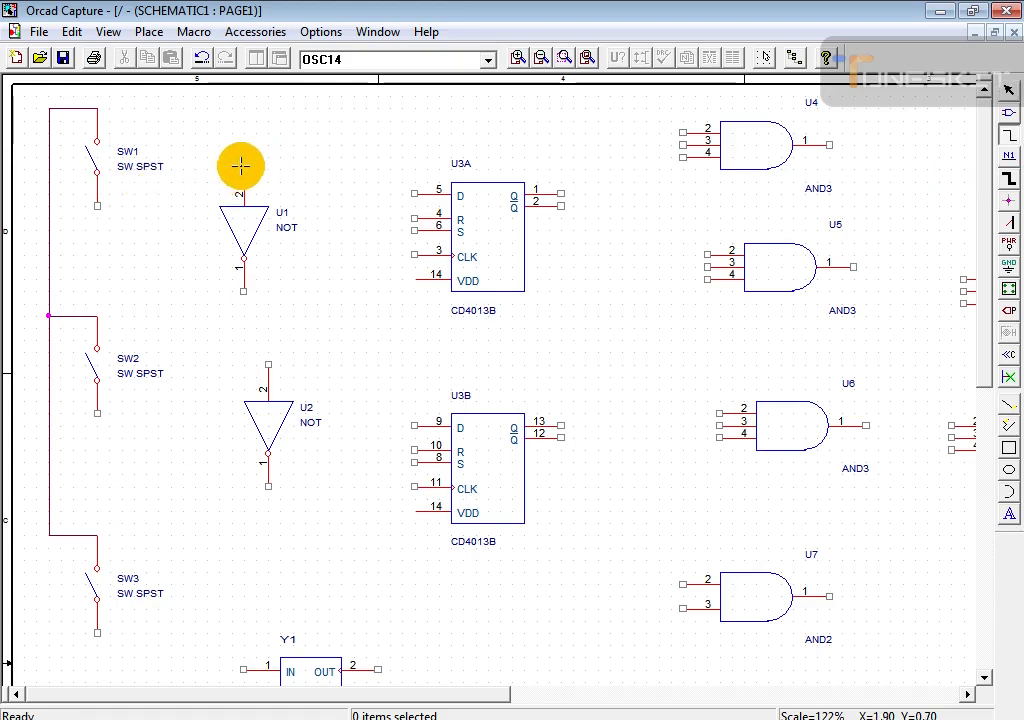
{"action": "left_click_drag", "start_coordinate": [242, 166], "coordinate": [145, 264]}
{"action": "key", "text": "Escape"}
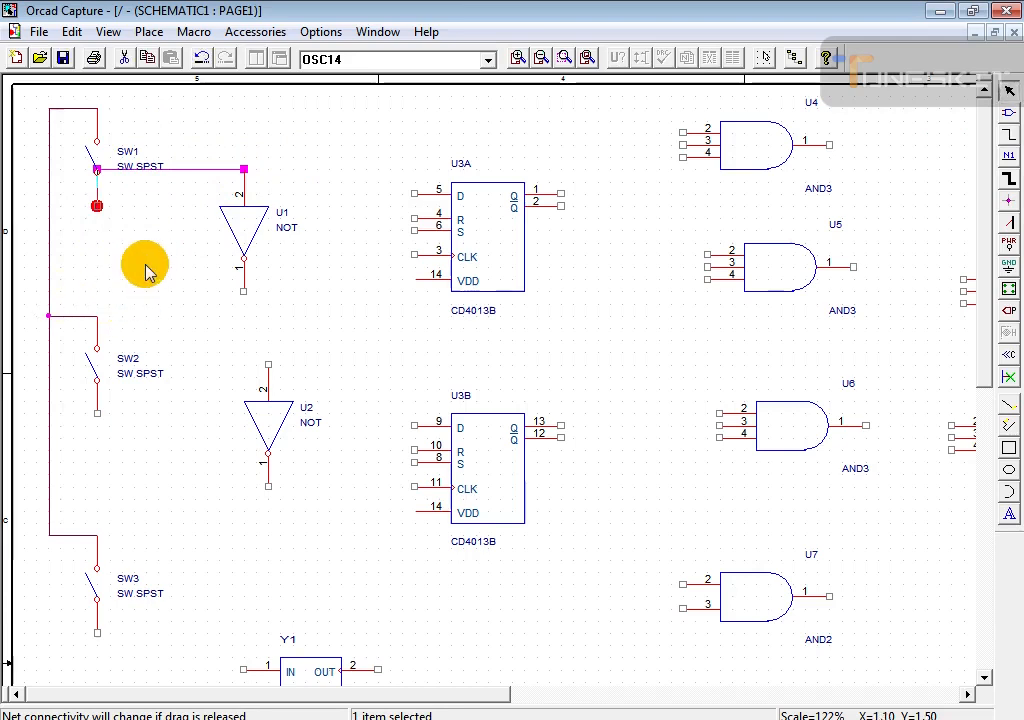
{"action": "key", "text": "Escape"}
{"action": "left_click", "coordinate": [234, 250]}
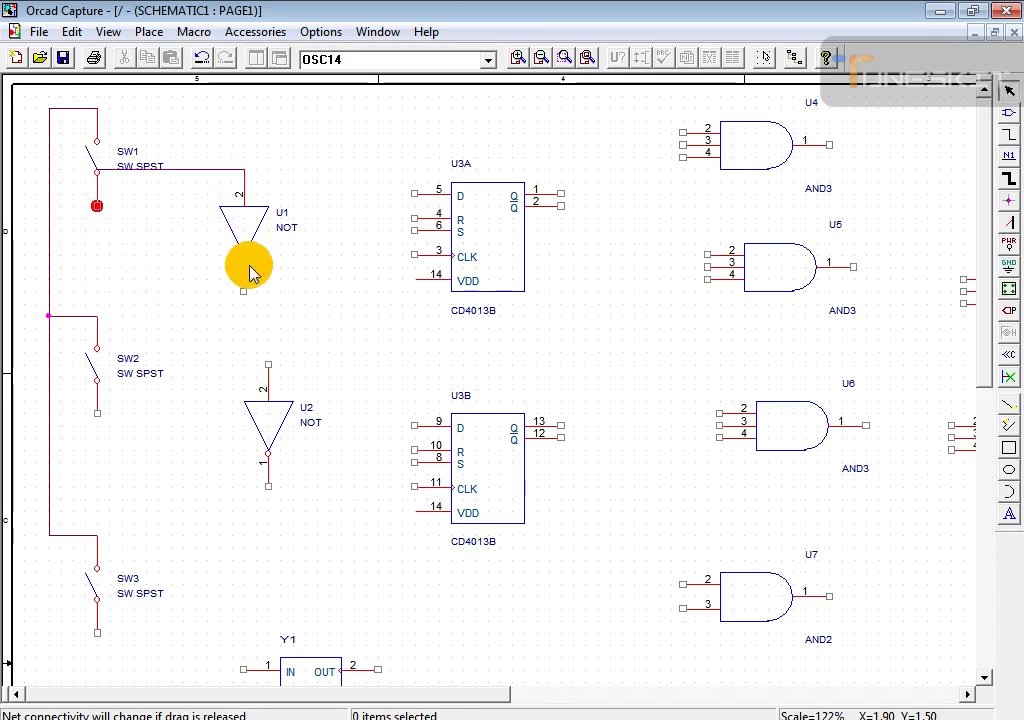
- Move U1 down with its attached wire and join the wire's free end to SW1's lower pin
{"action": "key", "text": "o"}
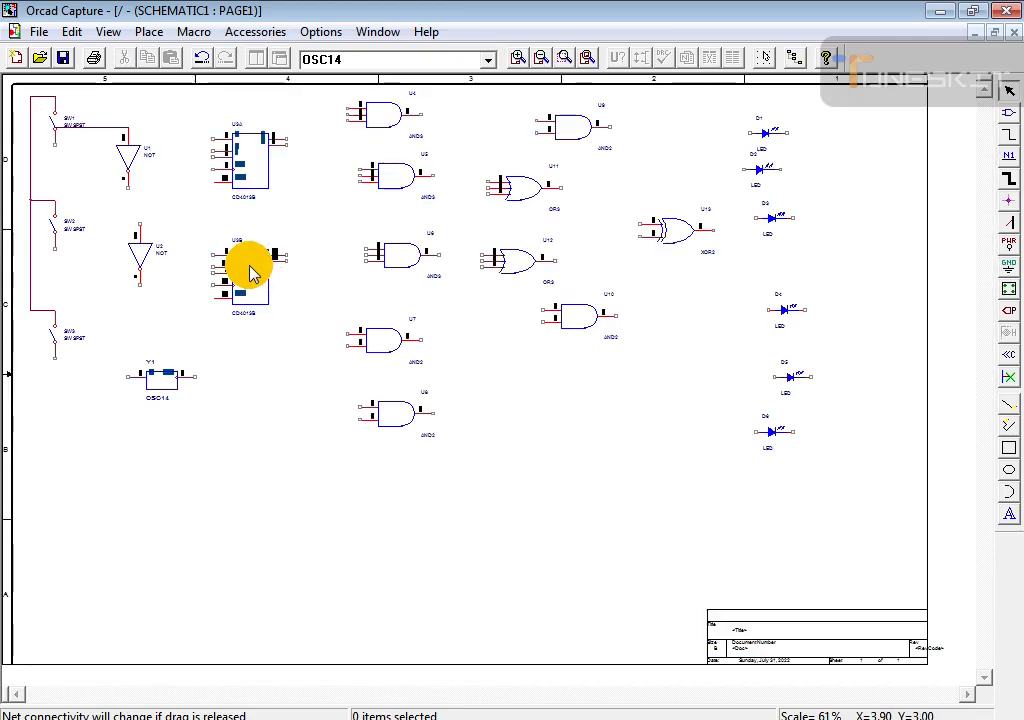
{"action": "key", "text": "i"}
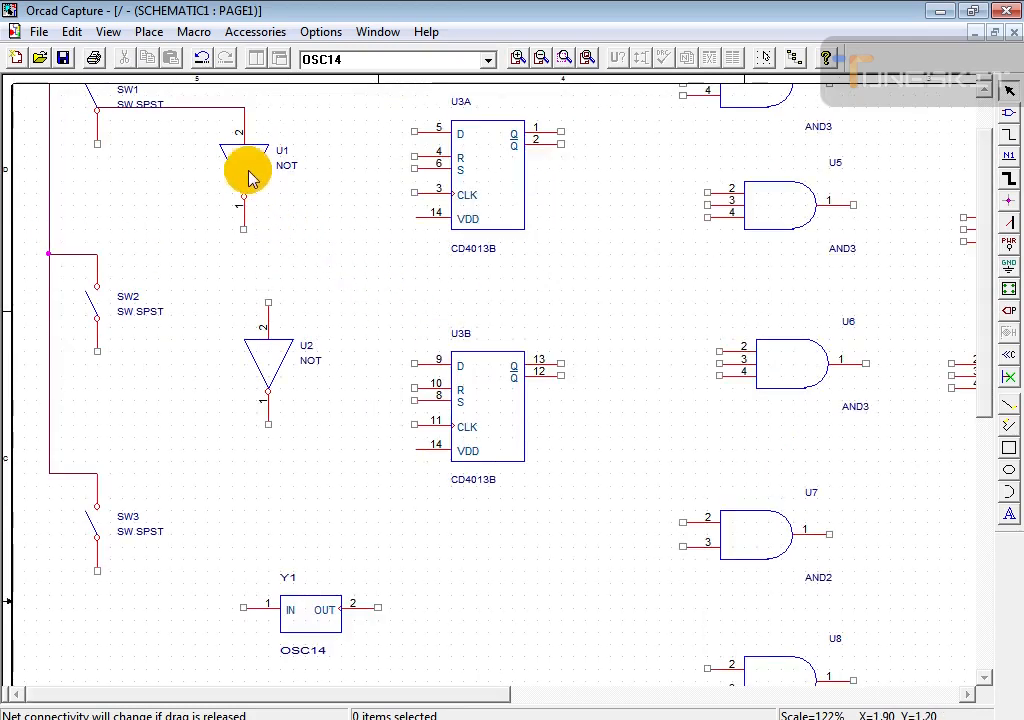
{"action": "left_click_drag", "start_coordinate": [245, 174], "coordinate": [247, 228]}
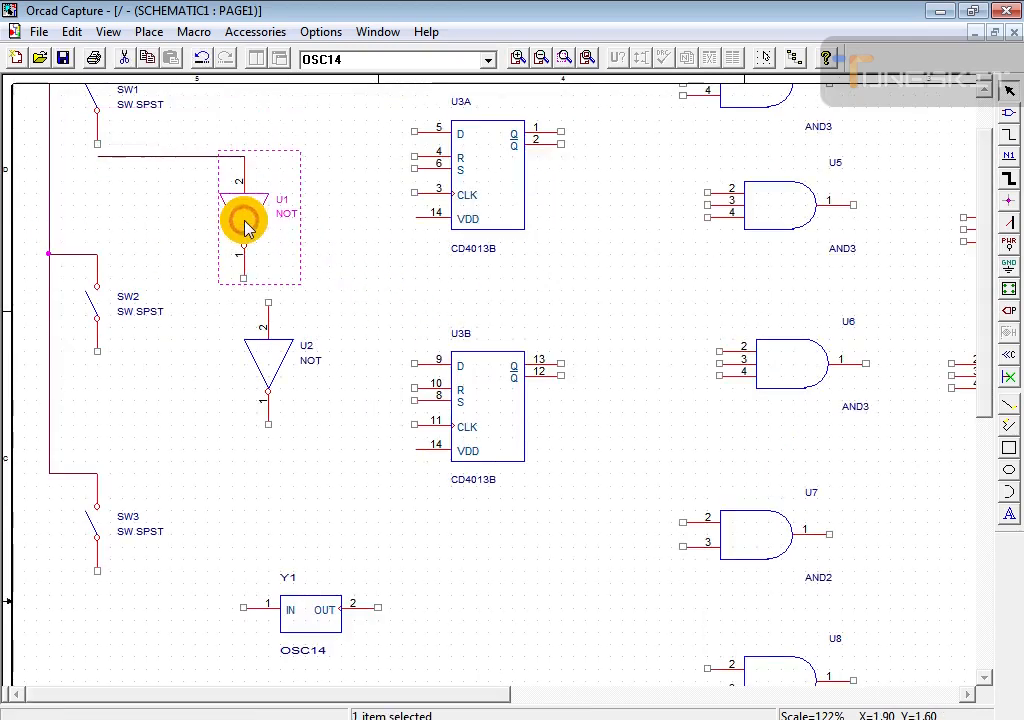
{"action": "left_click", "coordinate": [222, 222]}
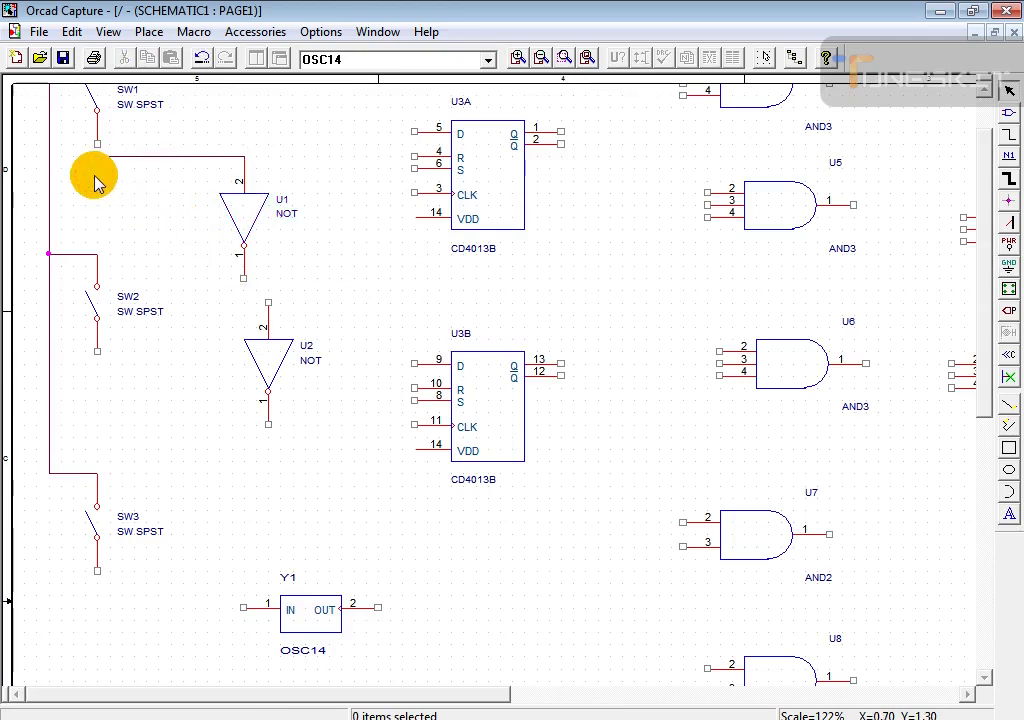
{"action": "key", "text": "w"}
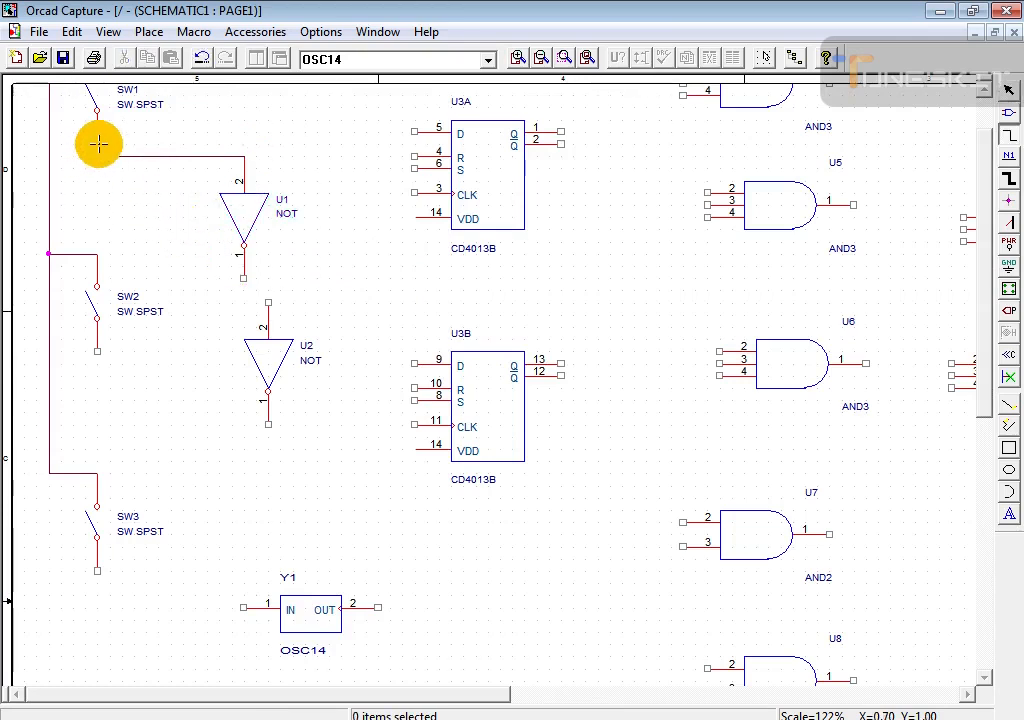
{"action": "left_click", "coordinate": [98, 144]}
{"action": "left_click", "coordinate": [97, 153]}
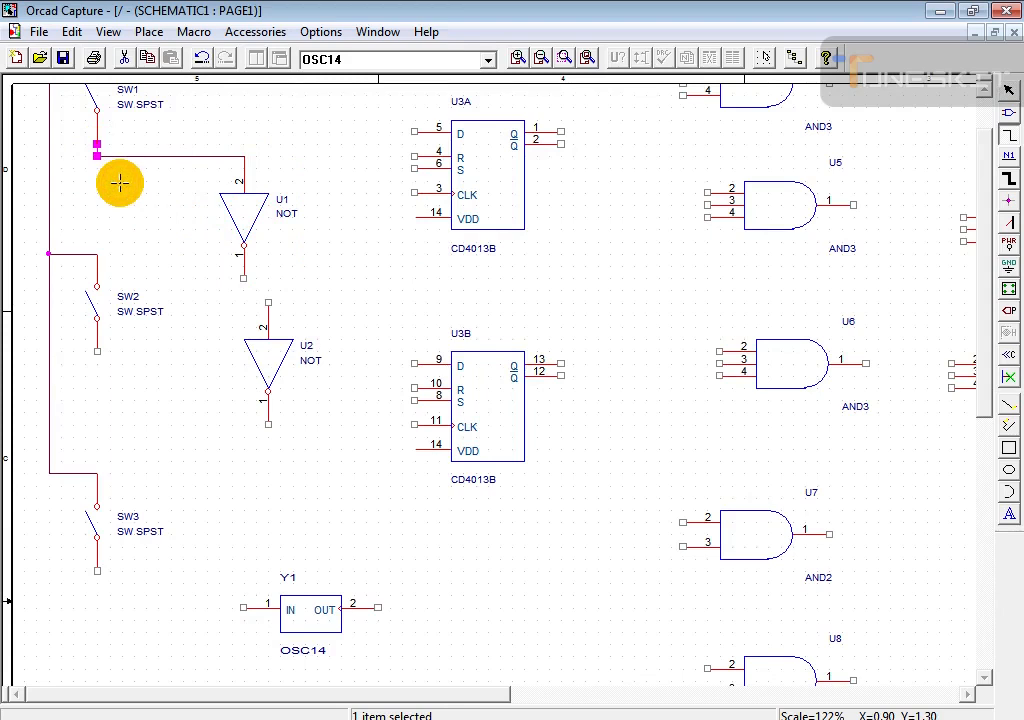
{"action": "key", "text": "Escape"}
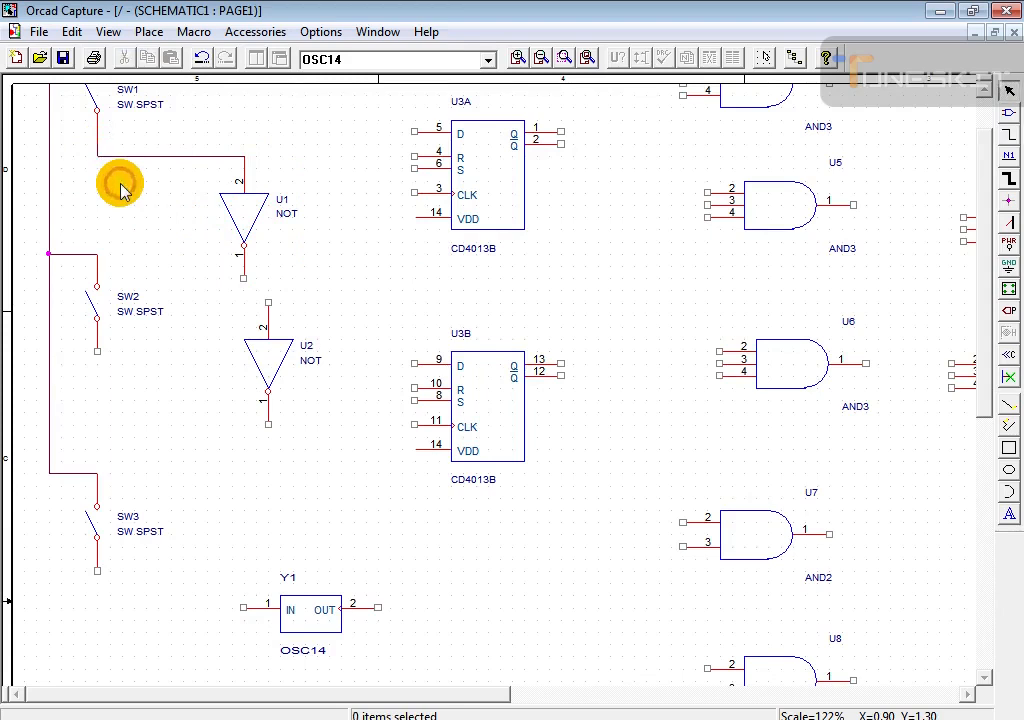
- Delete the horizontal and vertical wire segments linking SW1 to NOT gate U1
{"action": "key", "text": "o"}
{"action": "key", "text": "i"}
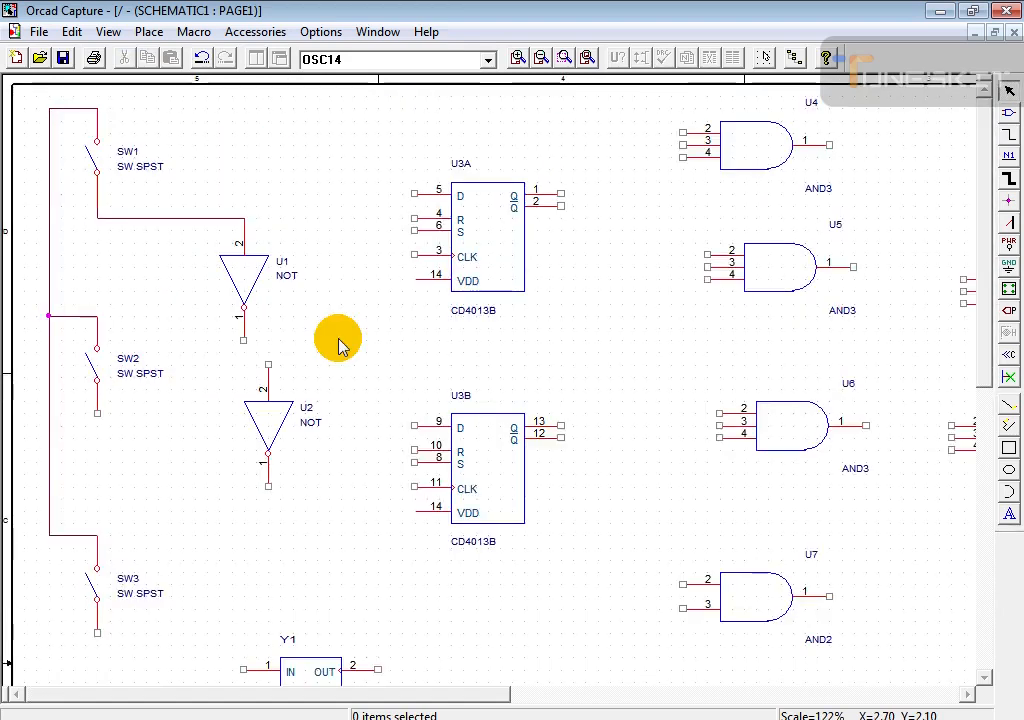
{"action": "key", "text": "o"}
{"action": "key", "text": "i"}
{"action": "key", "text": "o"}
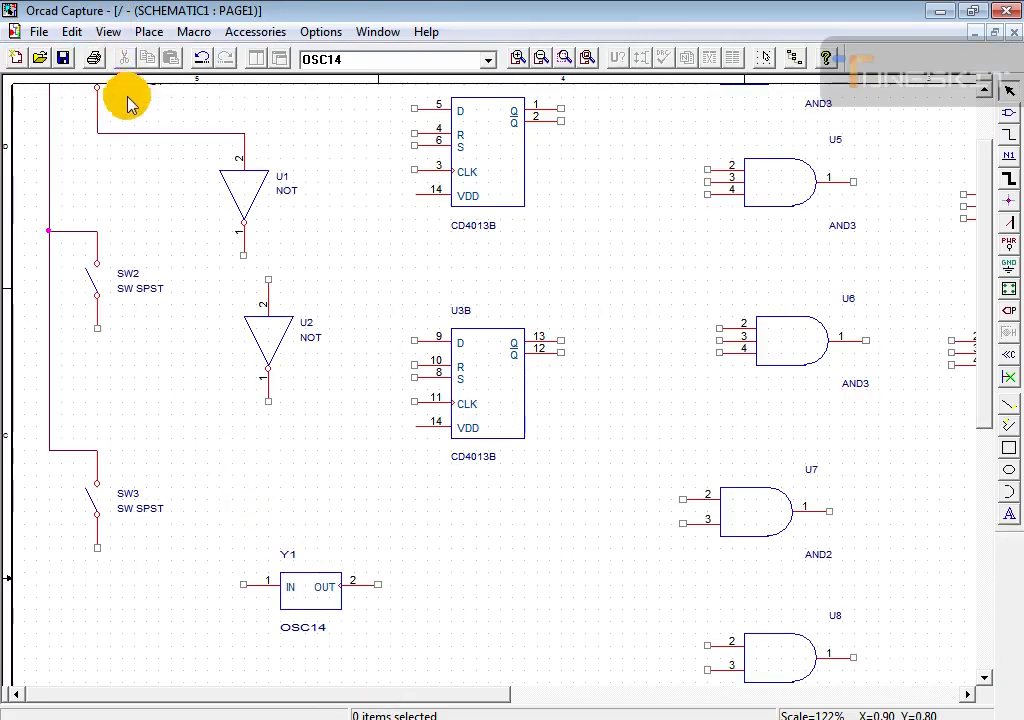
{"action": "left_click", "coordinate": [126, 134]}
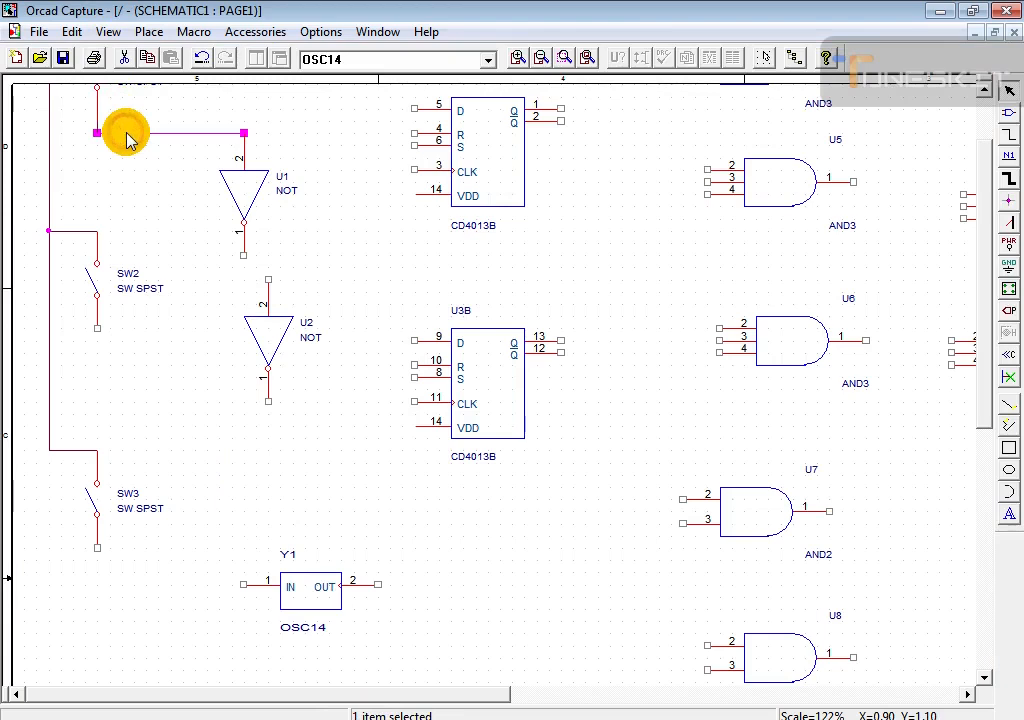
{"action": "key", "text": "Delete"}
{"action": "left_click", "coordinate": [97, 126]}
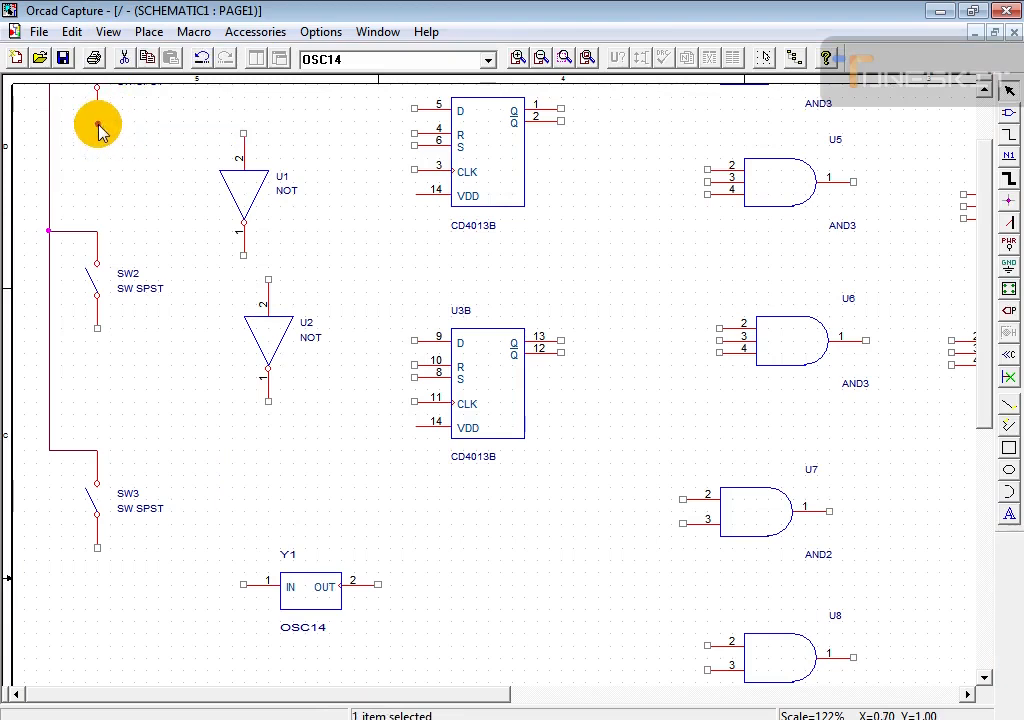
{"action": "key", "text": "Delete"}
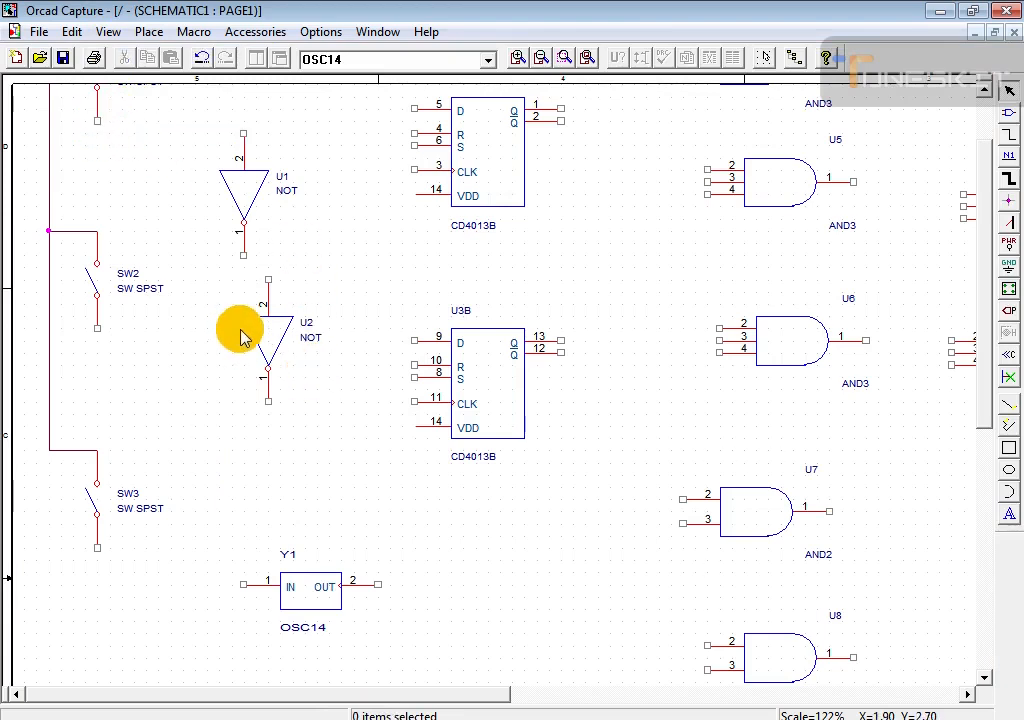
- Move NOT gate U2 down beside oscillator Y1, and move U1 down to the space beside and above SW3
{"action": "left_click_drag", "start_coordinate": [269, 340], "coordinate": [201, 613]}
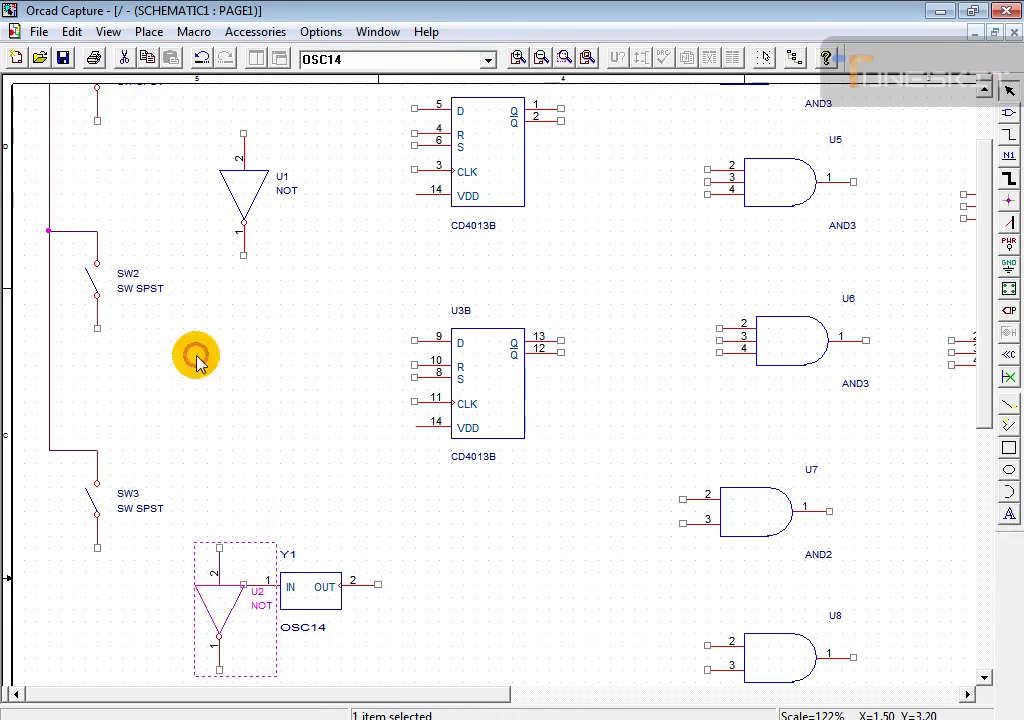
{"action": "left_click_drag", "start_coordinate": [237, 210], "coordinate": [209, 446]}
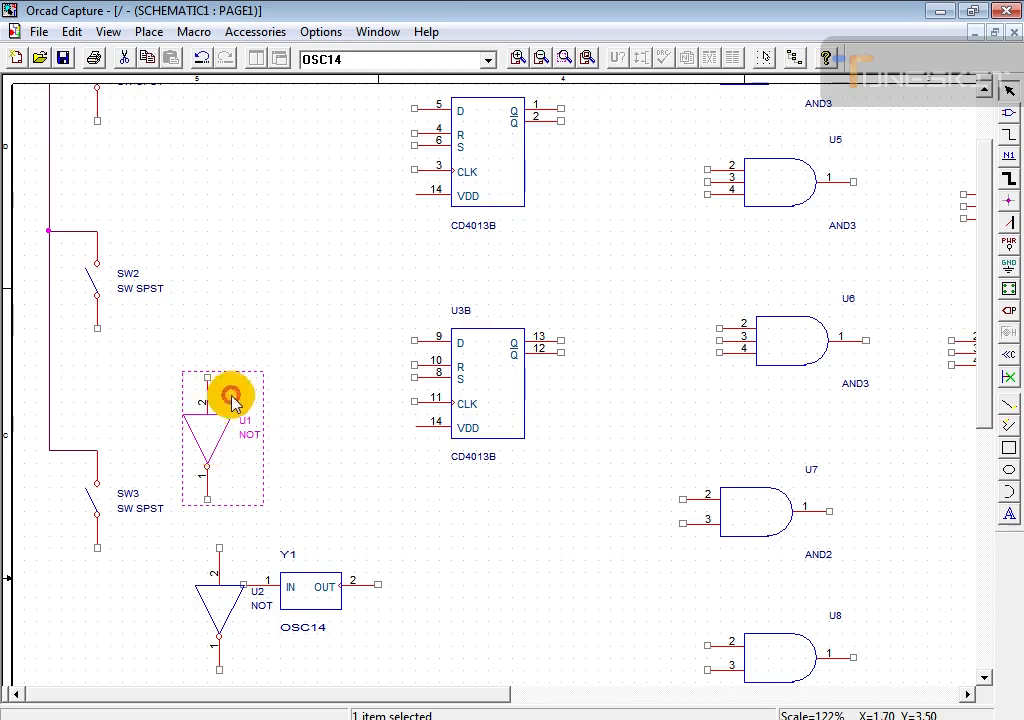
{"action": "left_click", "coordinate": [270, 280]}
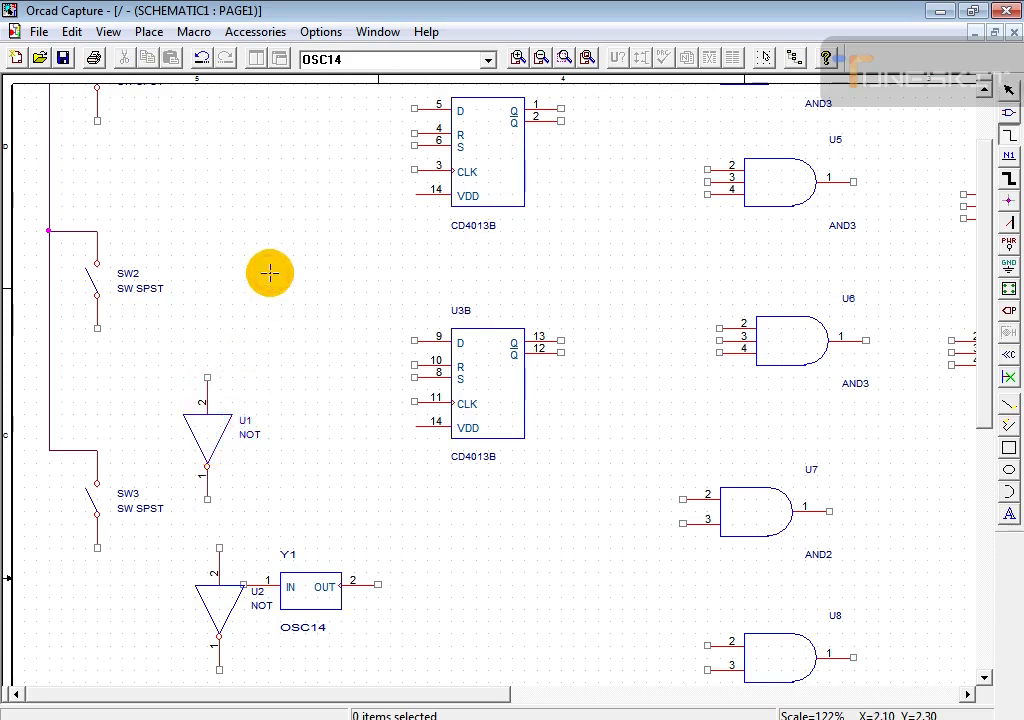
- Wire SW2's lower pin to U1's input and shift the wire's horizontal segment slightly up
{"action": "left_click", "coordinate": [97, 328]}
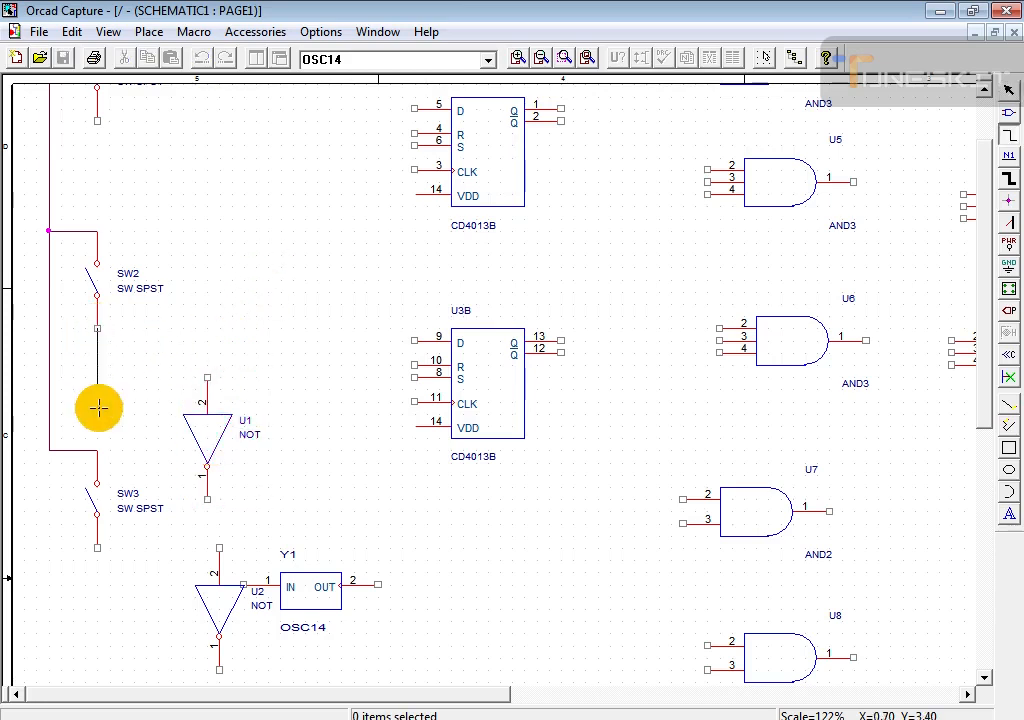
{"action": "left_click", "coordinate": [208, 374]}
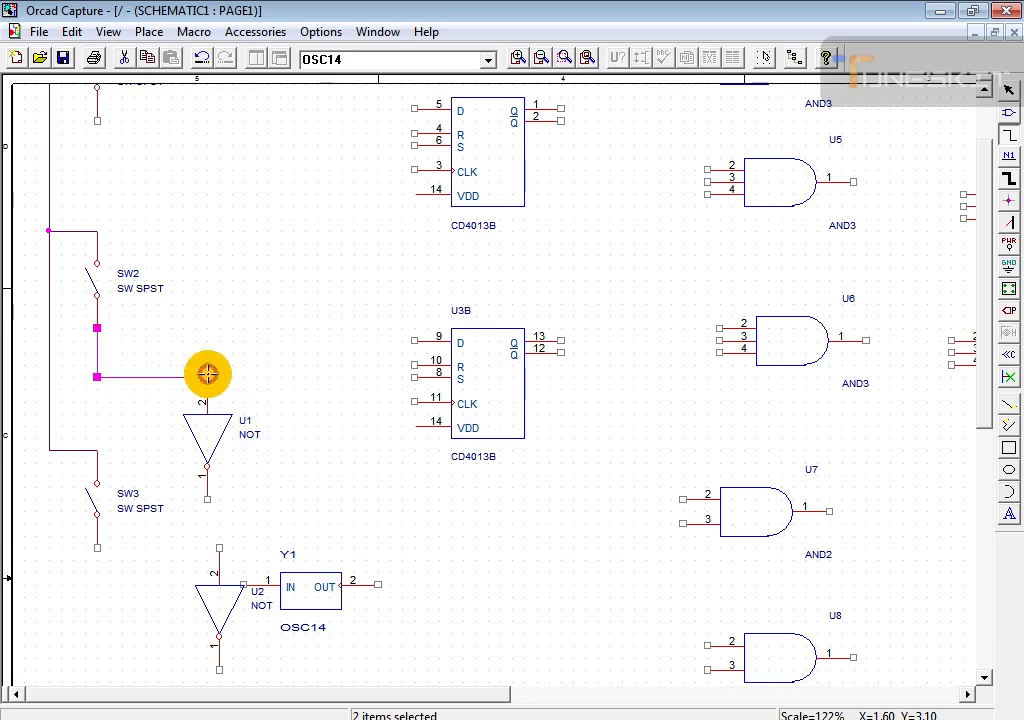
{"action": "left_click", "coordinate": [270, 327]}
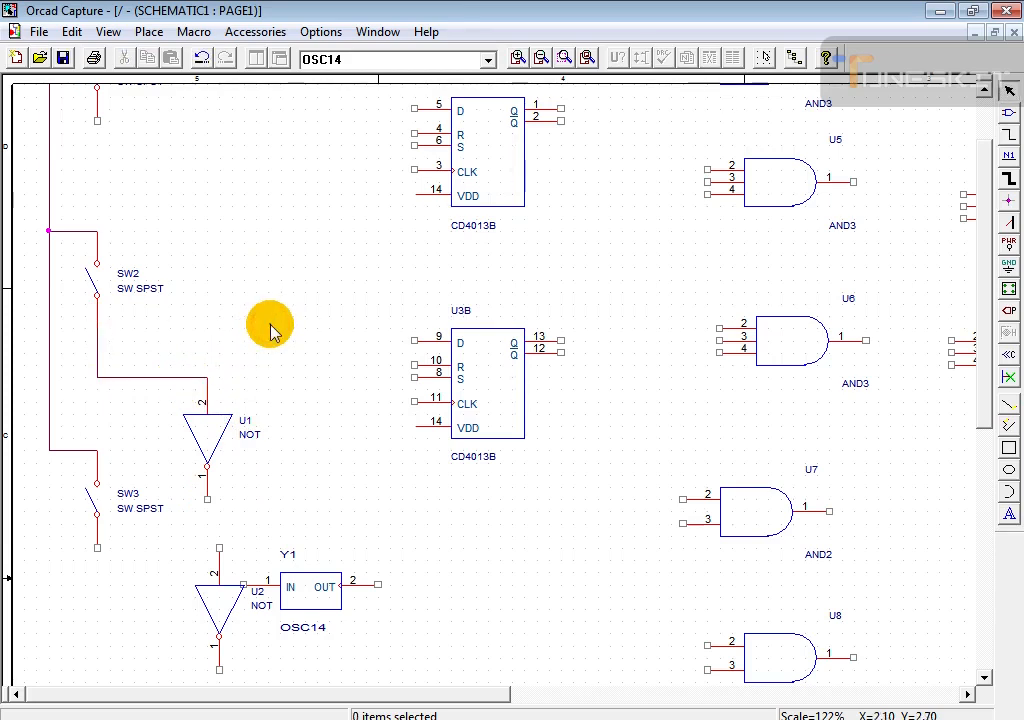
{"action": "left_click_drag", "start_coordinate": [164, 380], "coordinate": [97, 366]}
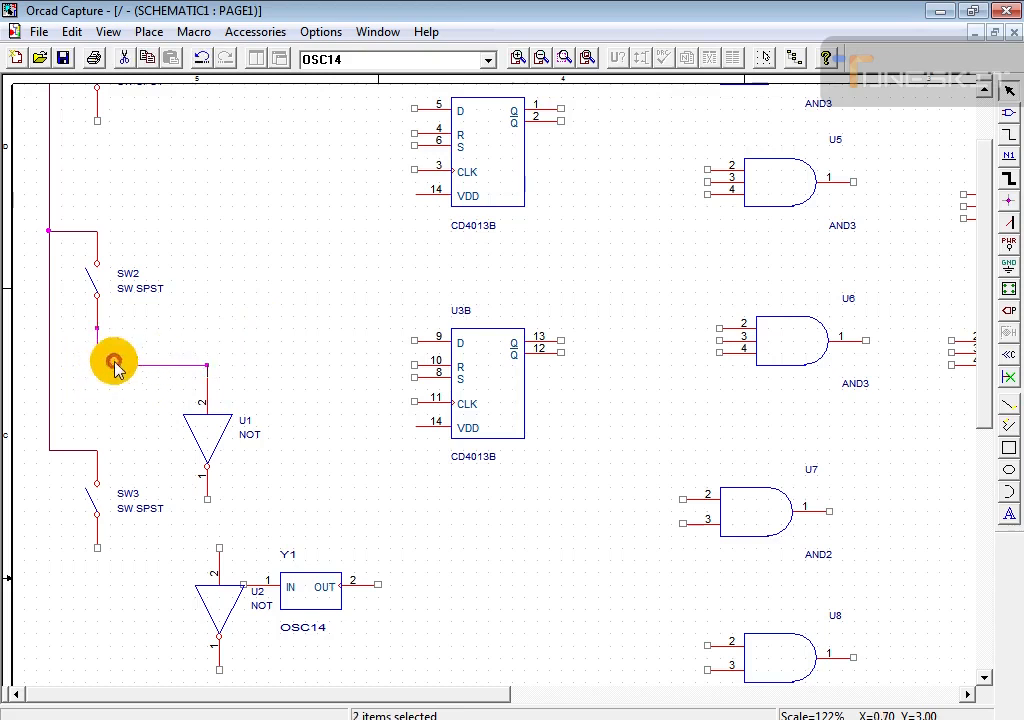
{"action": "left_click", "coordinate": [190, 315]}
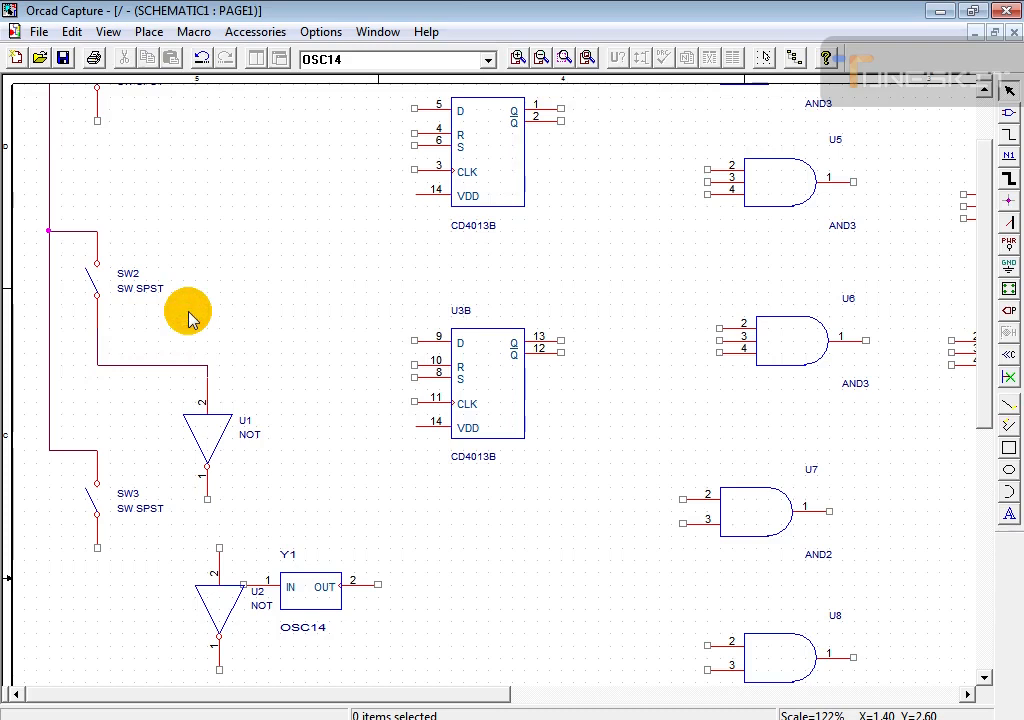
- Move oscillator Y1 to the right, clear of NOT gate U2
{"action": "key", "text": "o"}
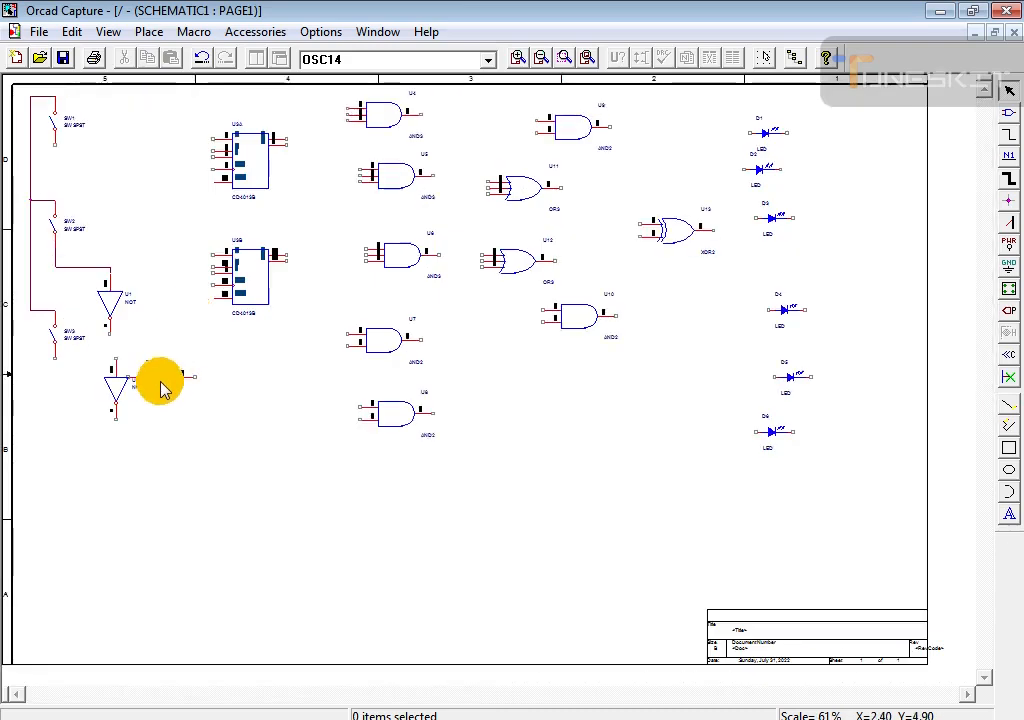
{"action": "left_click_drag", "start_coordinate": [168, 379], "coordinate": [217, 393]}
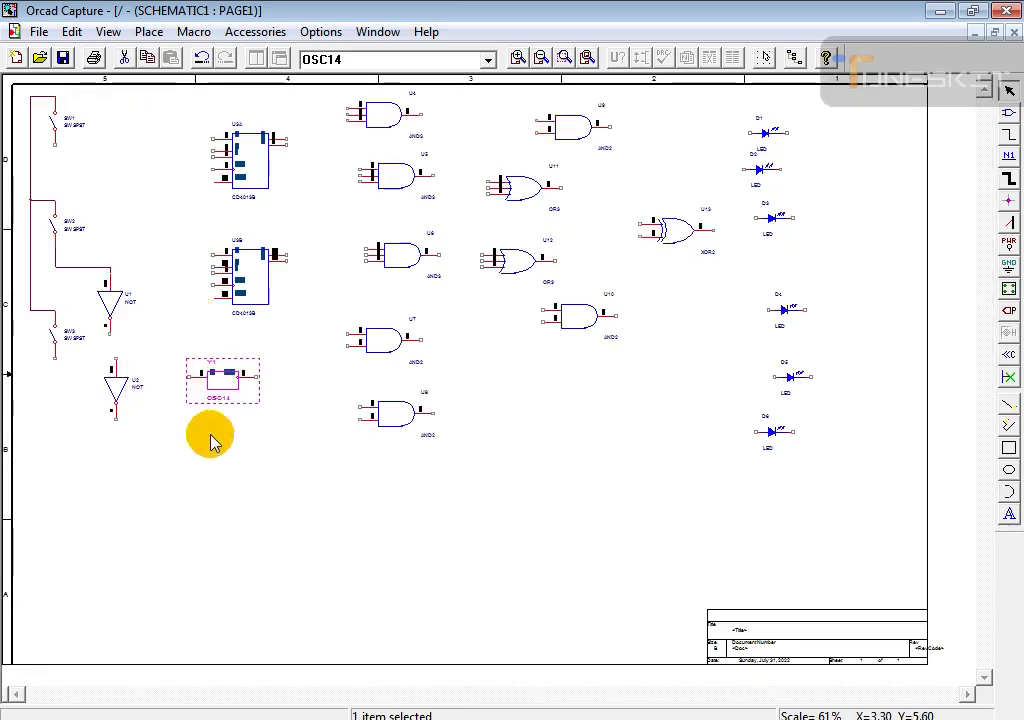
{"action": "left_click", "coordinate": [106, 421]}
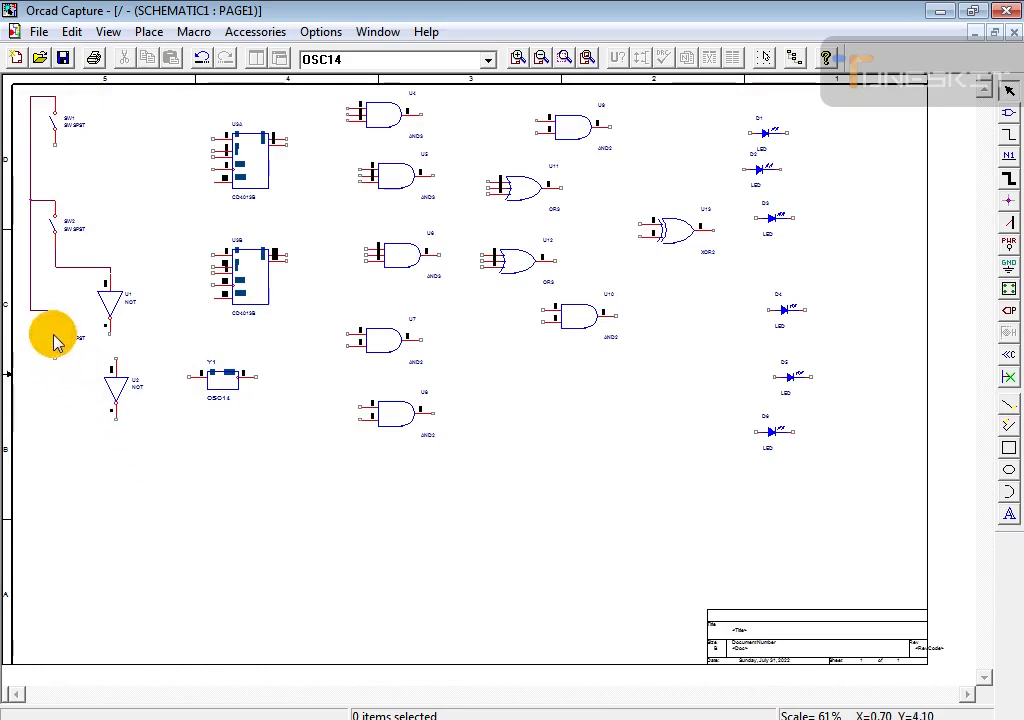
- Move SW3 further down with its wire attached, and move NOT gate U2 down to just below and right of it
{"action": "left_click_drag", "start_coordinate": [55, 338], "coordinate": [55, 420]}
{"action": "left_click", "coordinate": [105, 425]}
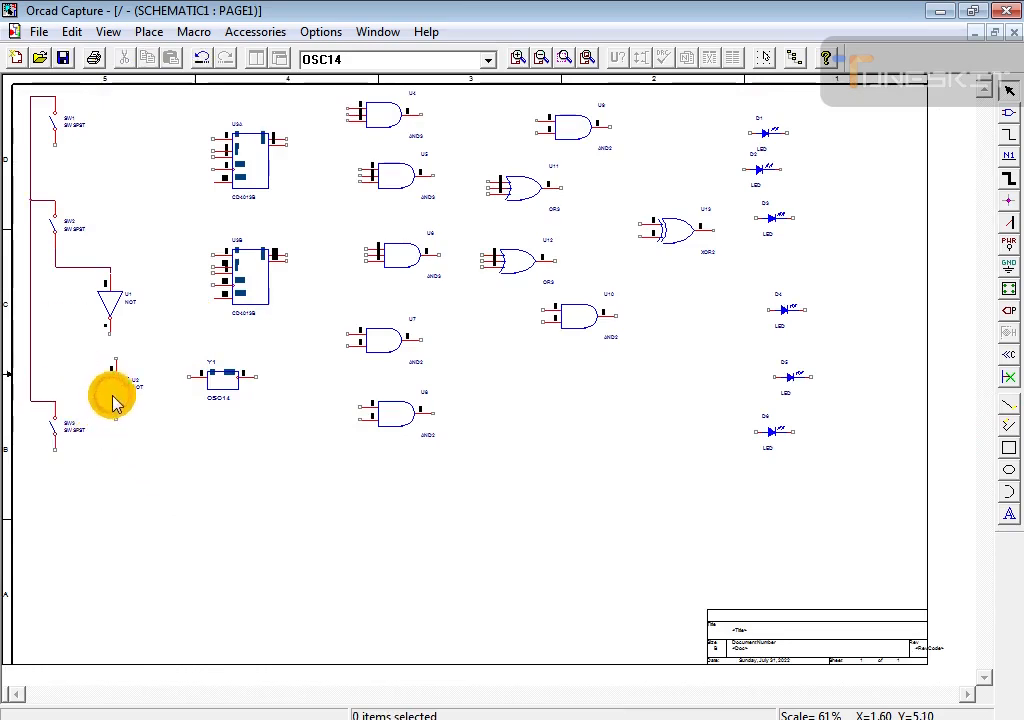
{"action": "left_click_drag", "start_coordinate": [119, 389], "coordinate": [112, 496]}
{"action": "left_click", "coordinate": [121, 391]}
- Wire SW3's lower pin to the input pin of NOT gate U2
{"action": "key", "text": "i"}
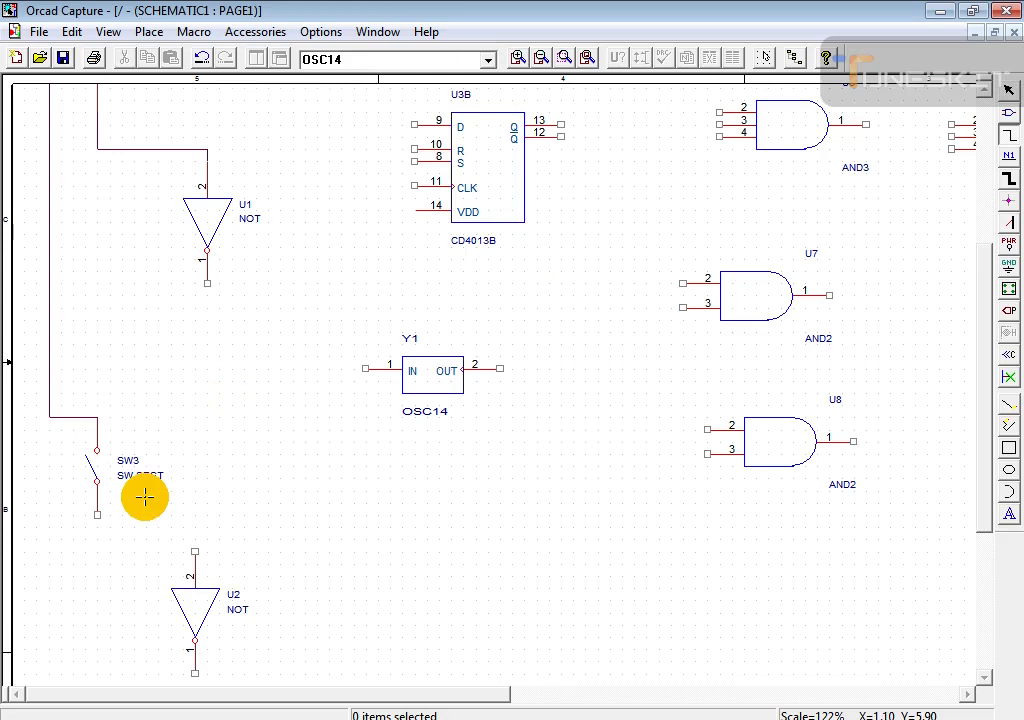
{"action": "mouse_move", "coordinate": [96, 515]}
{"action": "left_mouse_down"}
{"action": "mouse_move", "coordinate": [142, 549]}
{"action": "mouse_move", "coordinate": [181, 542]}
{"action": "mouse_move", "coordinate": [194, 551]}
{"action": "left_mouse_up"}
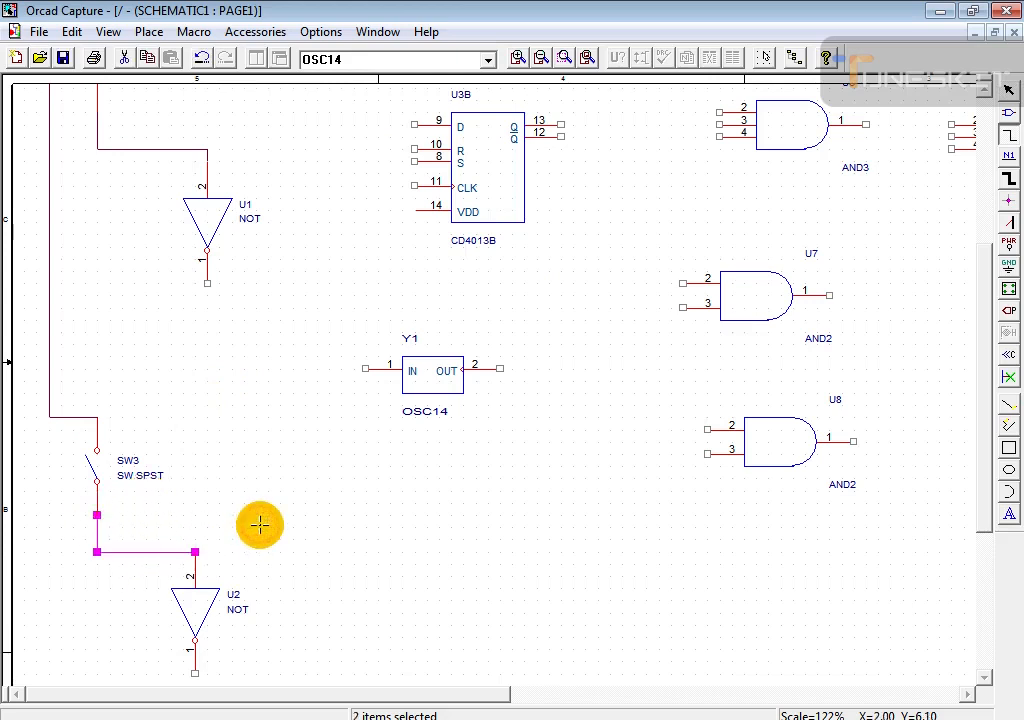
{"action": "key", "text": "Escape"}
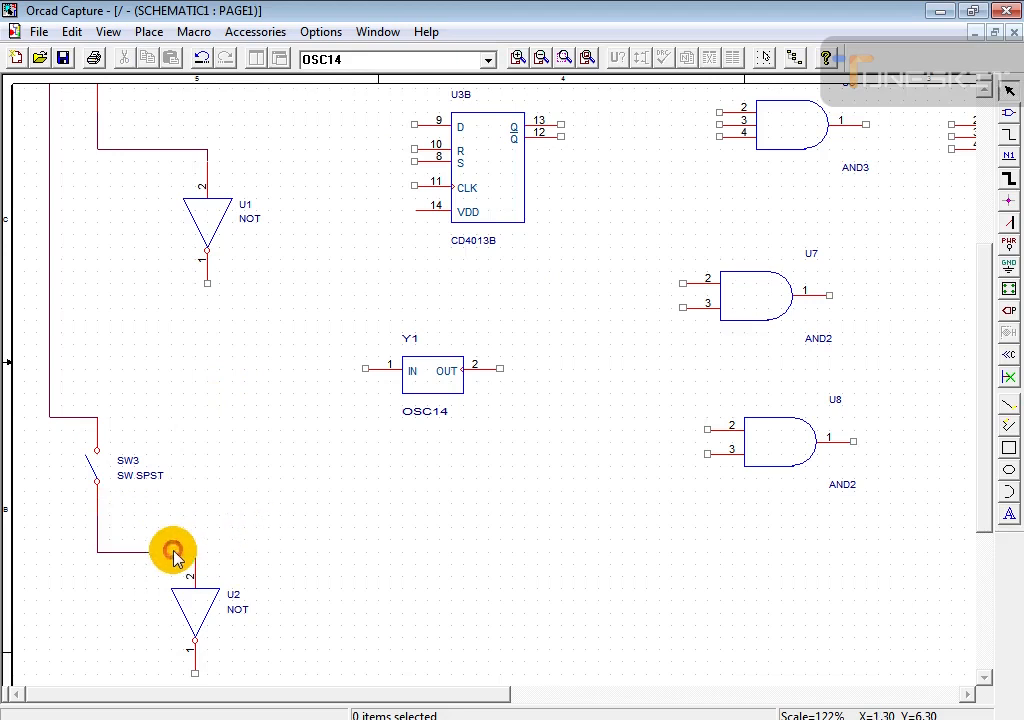
- Shift the horizontal segment of the wire between SW3 and NOT gate U2 slightly up
{"action": "left_click", "coordinate": [160, 552]}
{"action": "left_click_drag", "start_coordinate": [160, 552], "coordinate": [161, 540]}
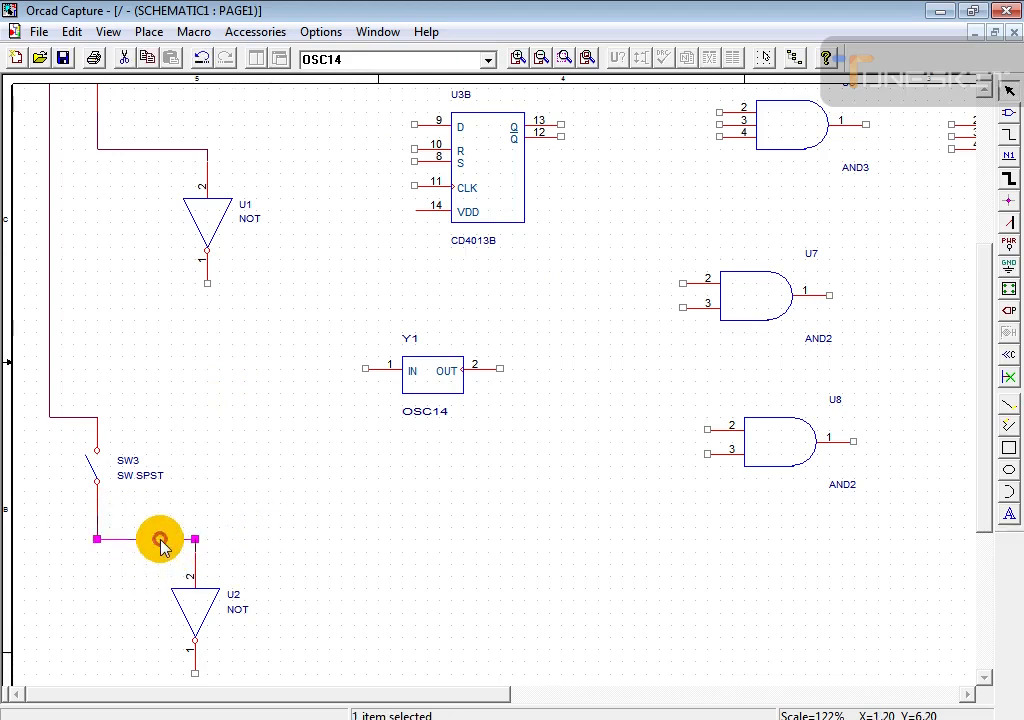
{"action": "left_click", "coordinate": [297, 500]}
{"action": "key", "text": "o"}
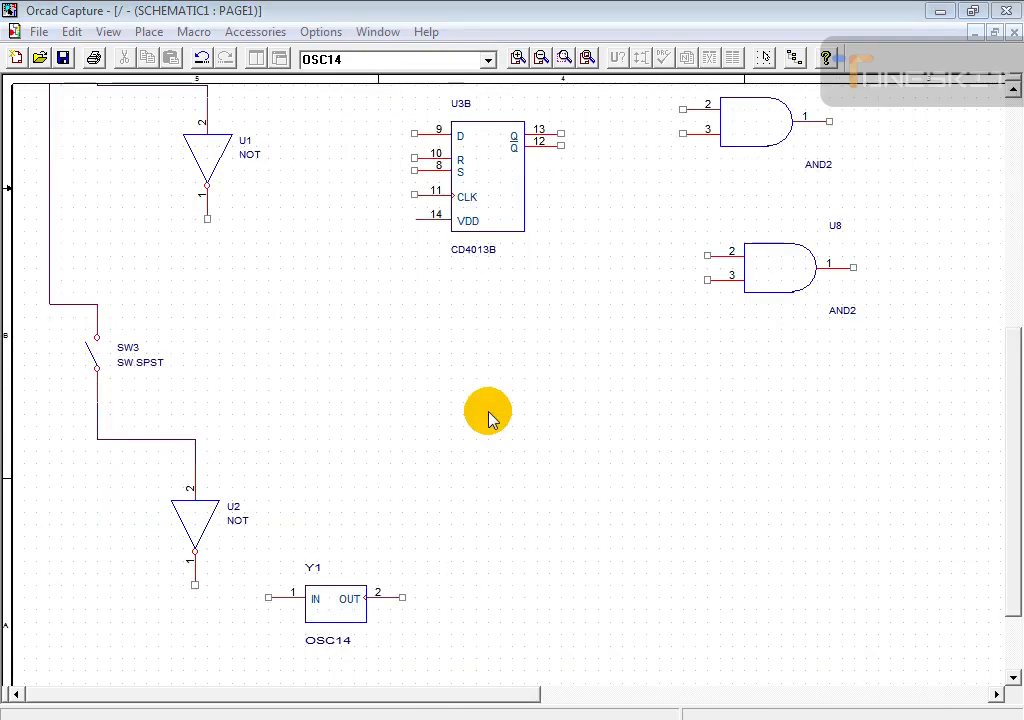
- Compare the whole schematic page with the traffic signal reference image to check the supply connection at the switches
{"action": "left_click", "coordinate": [400, 378]}
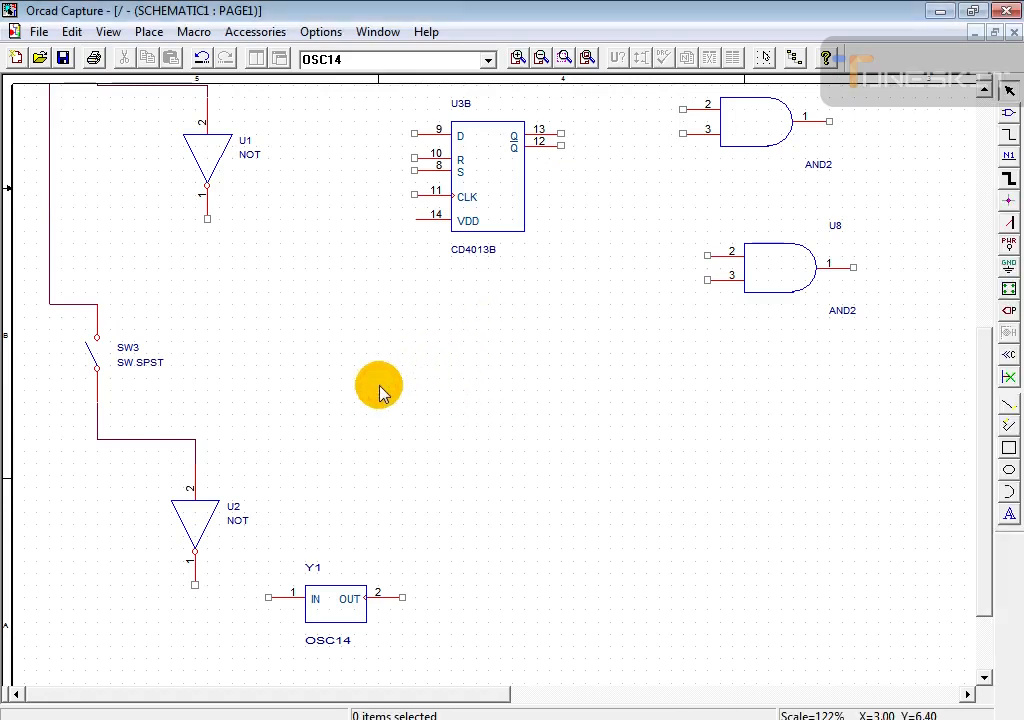
{"action": "key", "text": "o"}
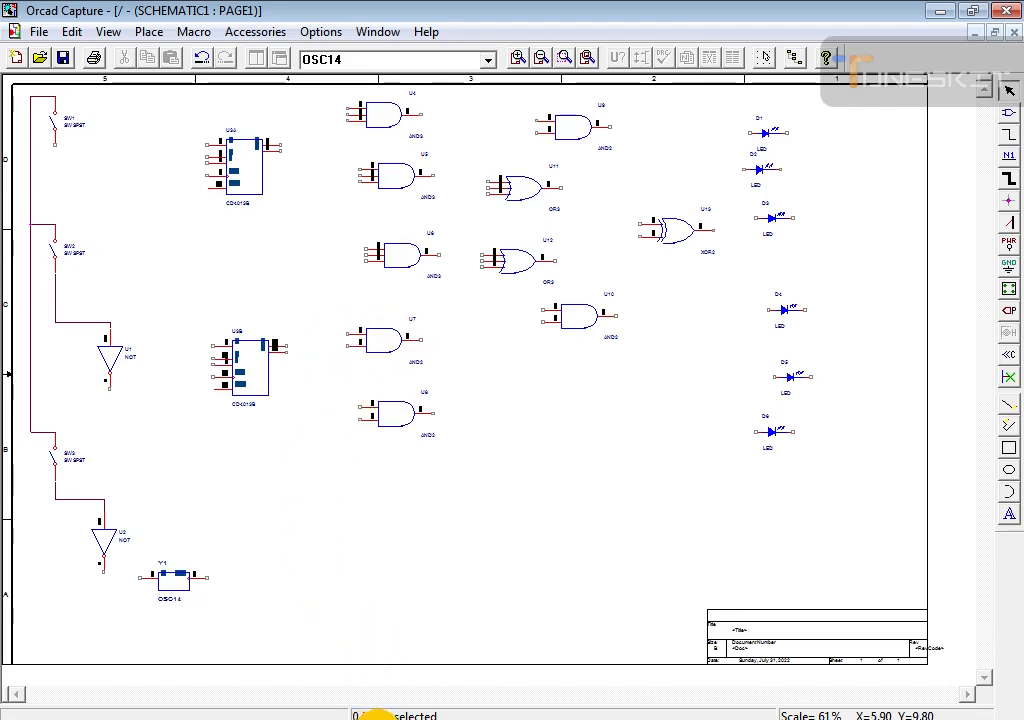
{"action": "left_click", "coordinate": [378, 719]}
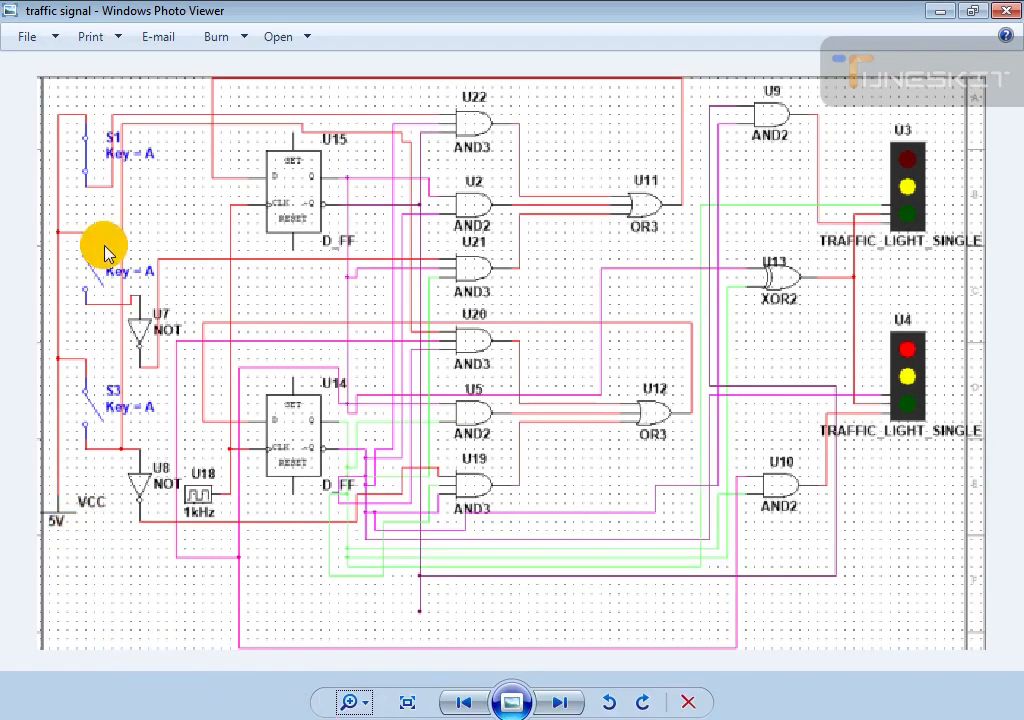
{"action": "left_click", "coordinate": [940, 512]}
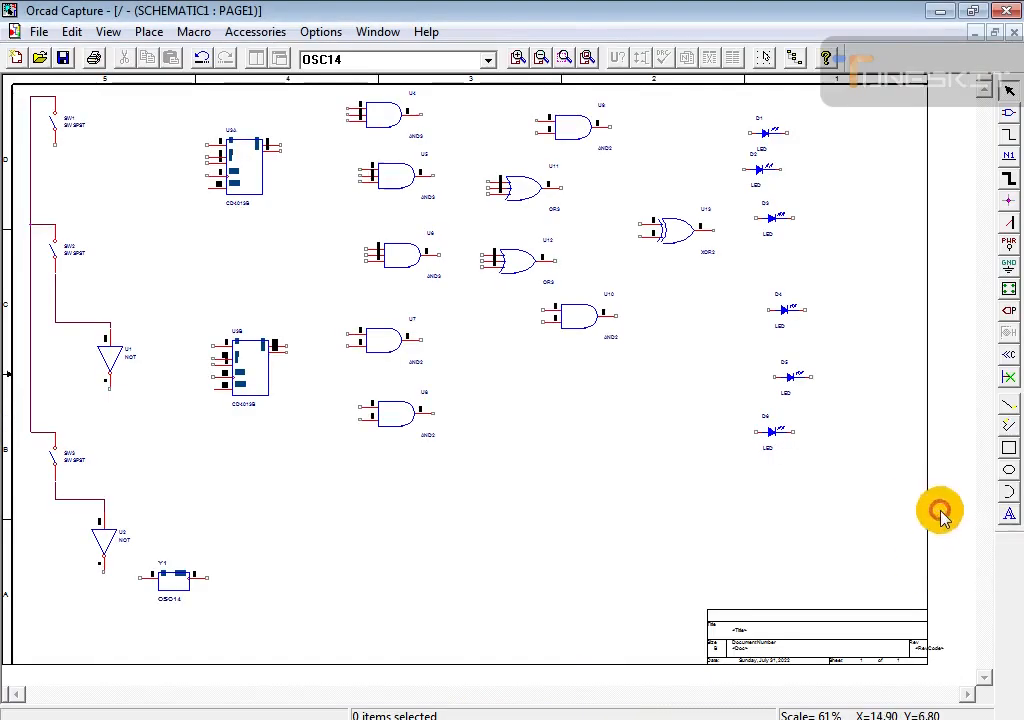
- Place a VCC_BAR power symbol below SW3, to the left of NOT gate U2
{"action": "left_click", "coordinate": [1010, 246]}
{"action": "left_click", "coordinate": [370, 322]}
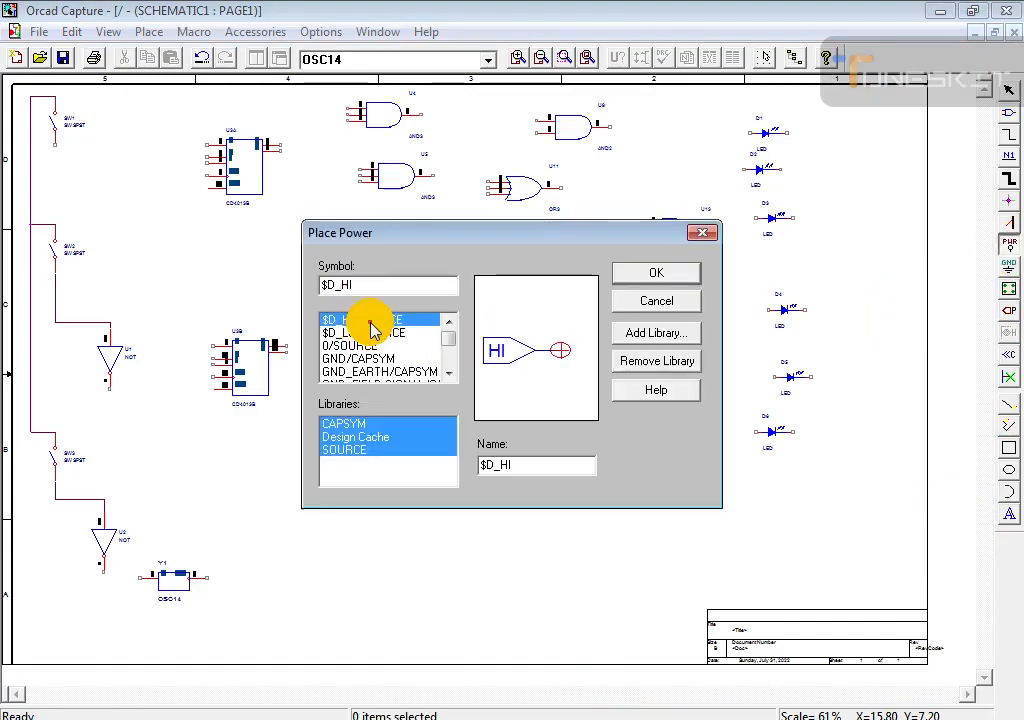
{"action": "key", "text": "Down"}
{"action": "key", "text": "Down"}
{"action": "key", "text": "Down"}
{"action": "key", "text": "Down"}
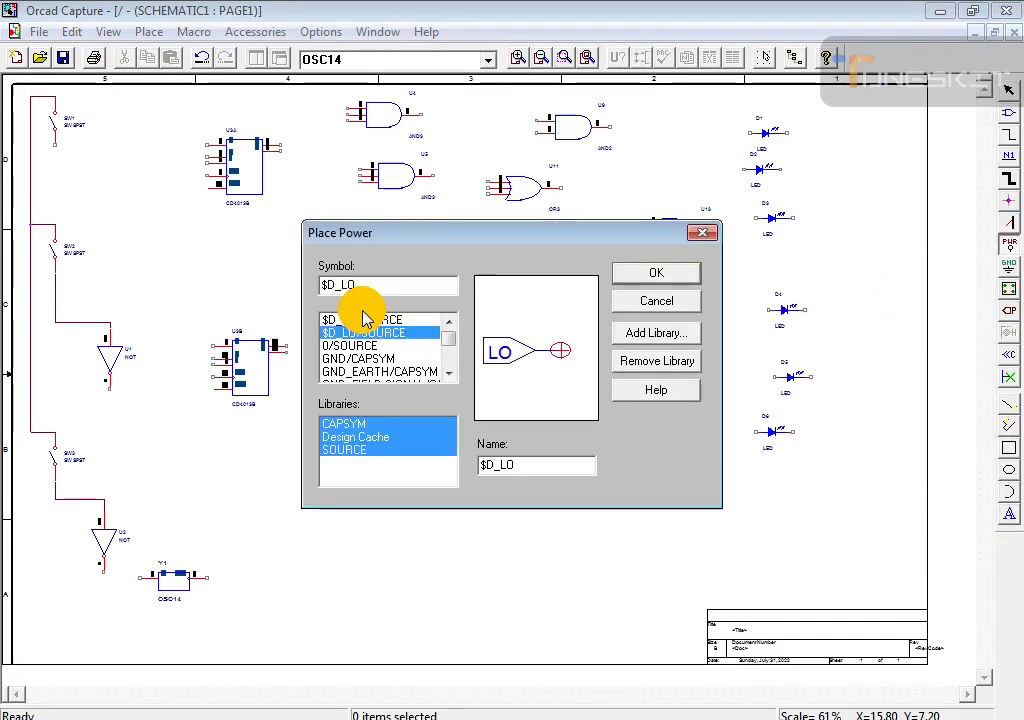
{"action": "key", "text": "Down"}
{"action": "key", "text": "Down"}
{"action": "key", "text": "Down"}
{"action": "key", "text": "Down"}
{"action": "key", "text": "Down"}
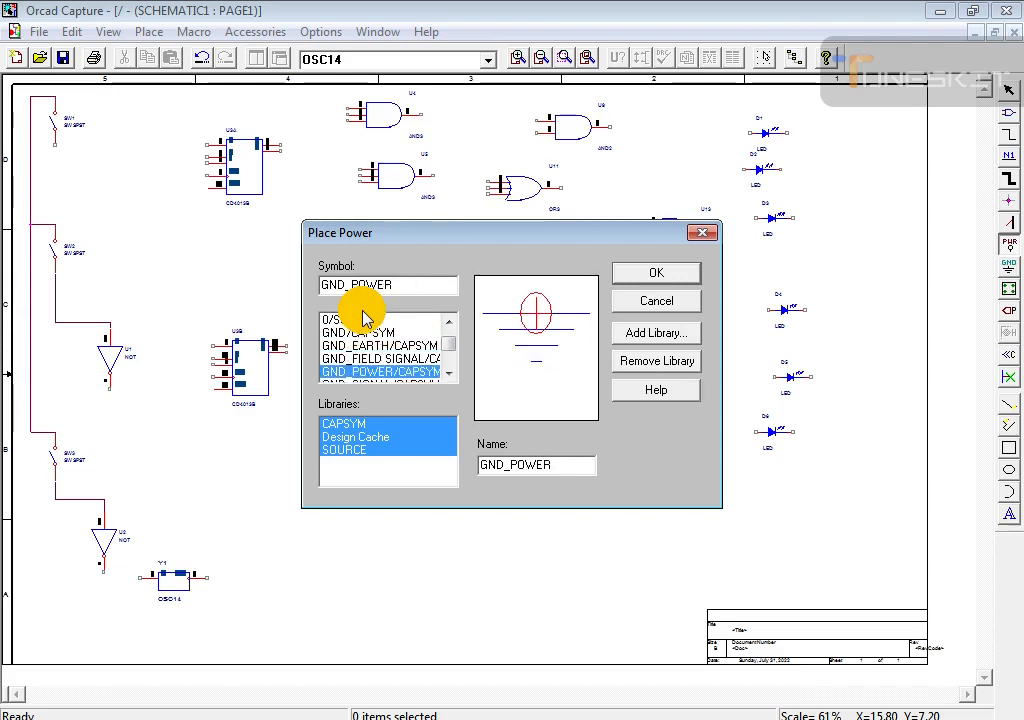
{"action": "key", "text": "Down"}
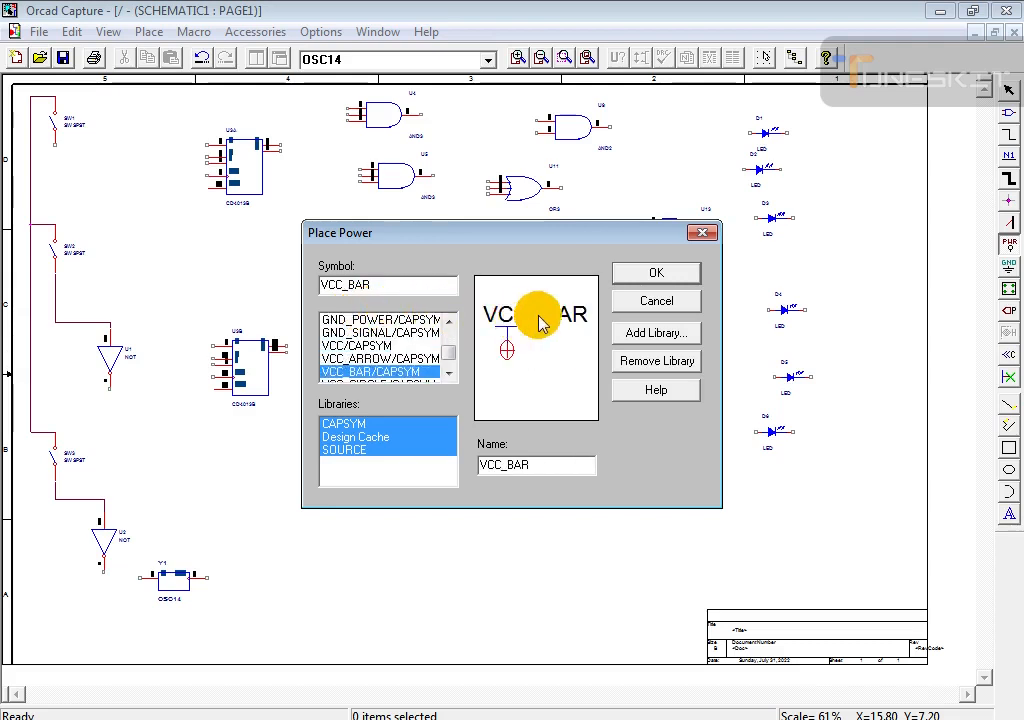
{"action": "left_click", "coordinate": [656, 274]}
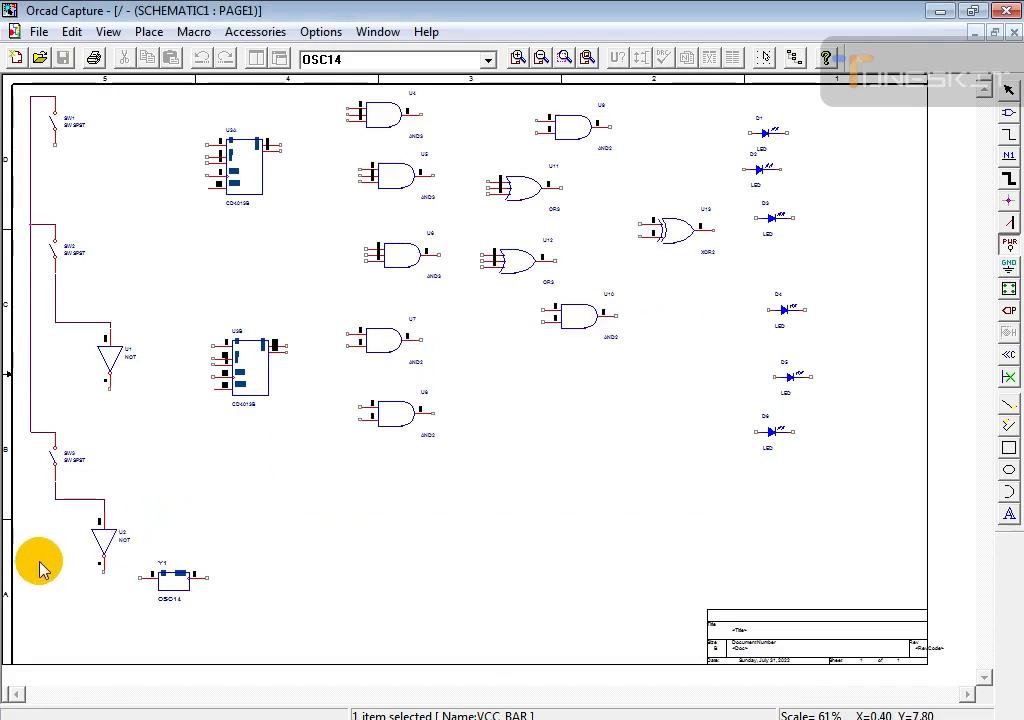
{"action": "left_click", "coordinate": [39, 567]}
{"action": "right_click", "coordinate": [222, 528]}
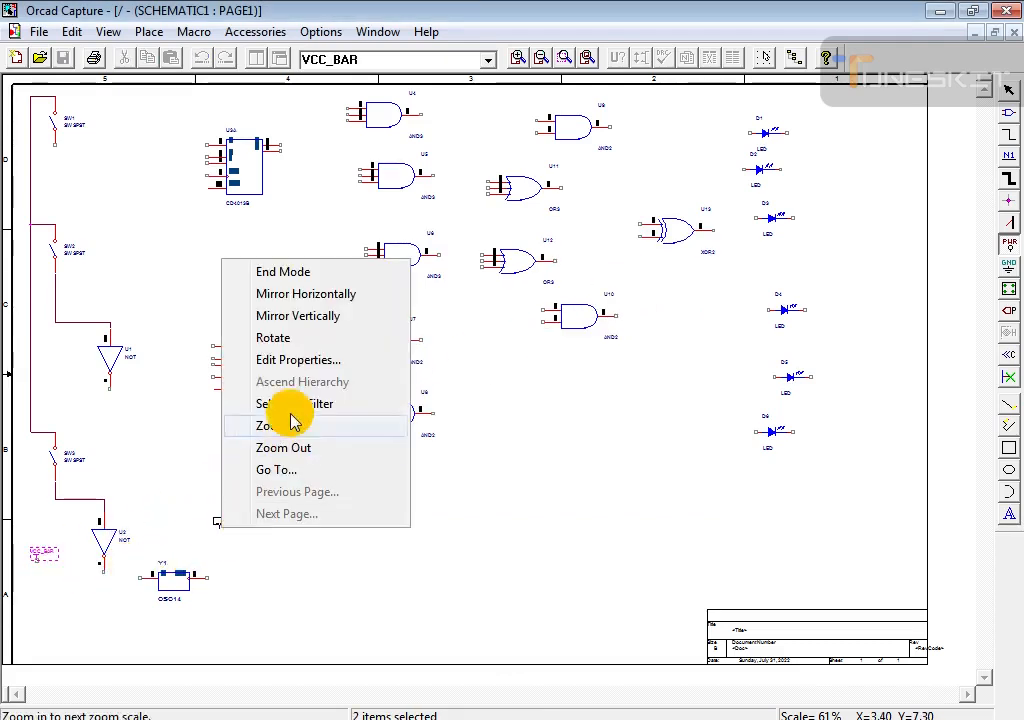
{"action": "left_click", "coordinate": [297, 274]}
- Change the power symbol's displayed name to +5V
{"action": "left_click", "coordinate": [41, 574]}
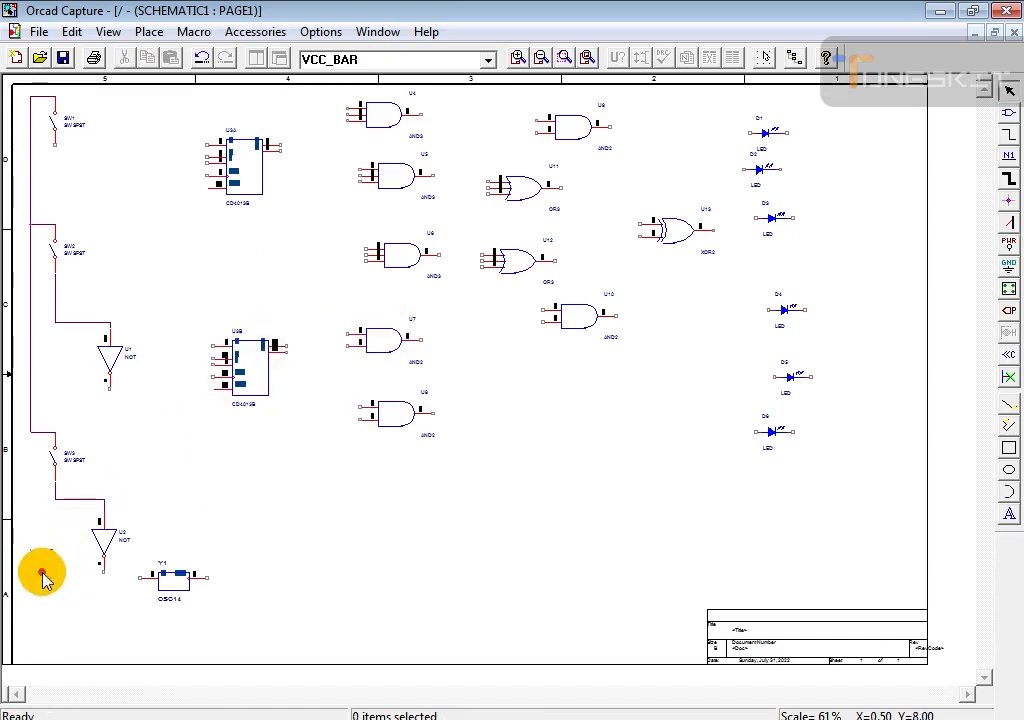
{"action": "double_click", "coordinate": [43, 551]}
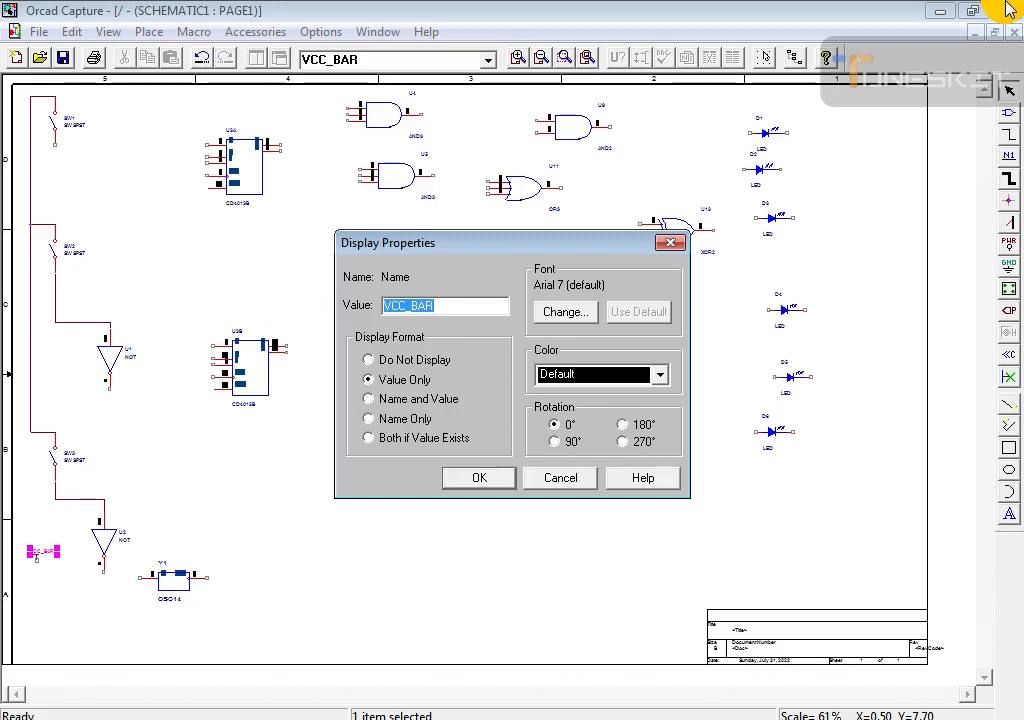
{"action": "type", "text": "+5V"}
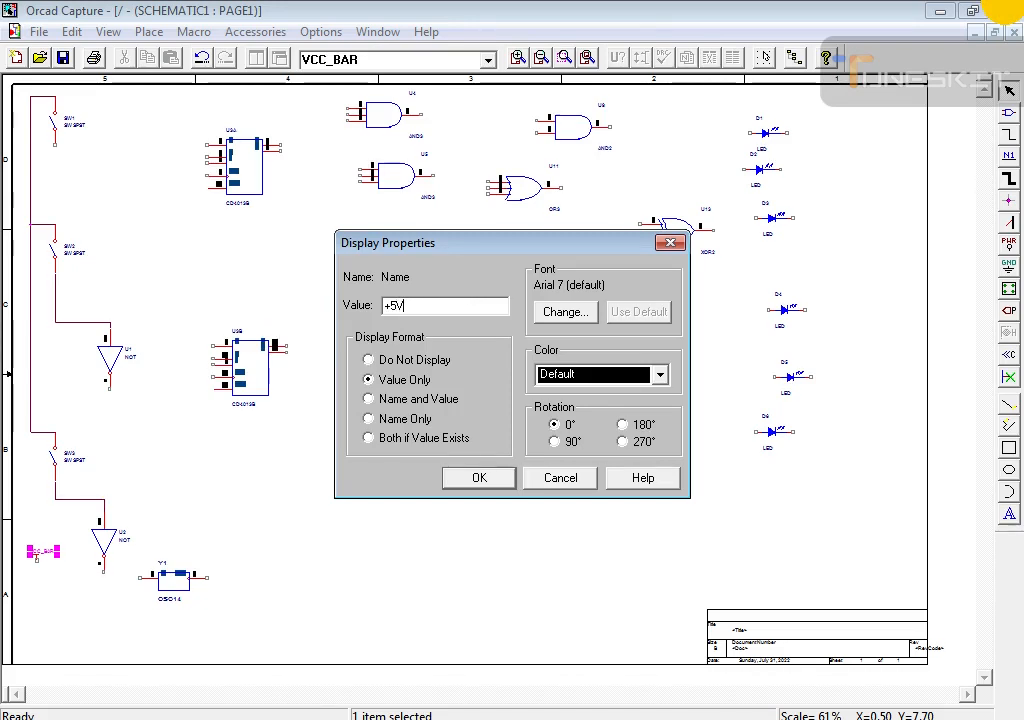
{"action": "key", "text": "Return"}
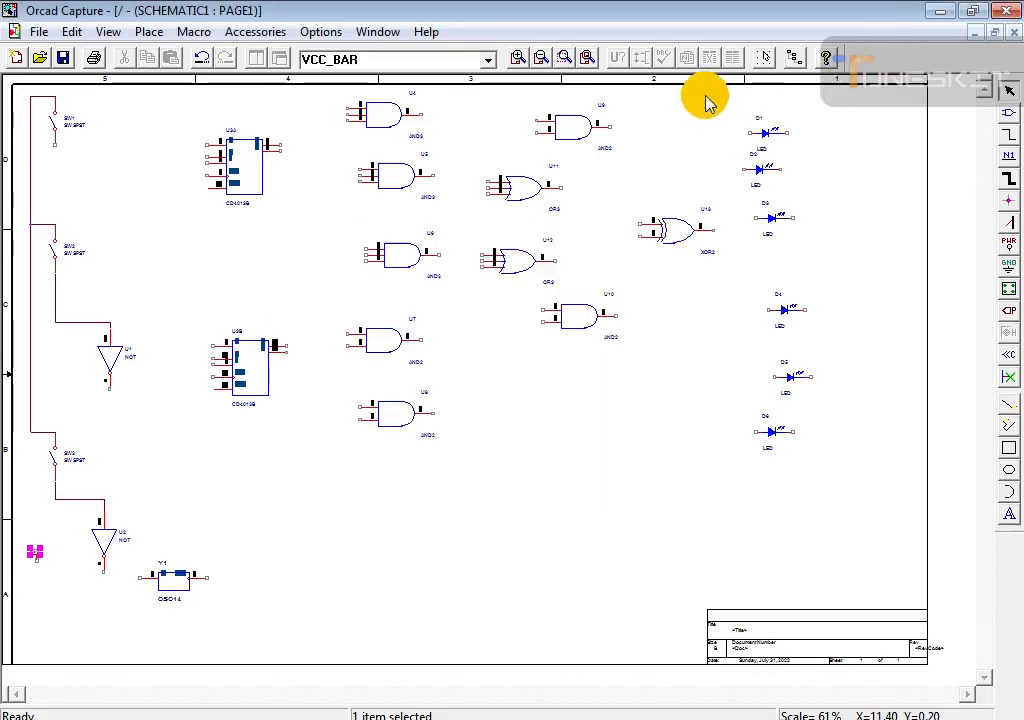
{"action": "left_click", "coordinate": [38, 585]}
- Wire the +5V symbol to the common switch supply line at the corner leading to SW3
{"action": "scroll", "coordinate": [35, 583], "scroll_direction": "up", "scroll_amount": 2, "text": "ctrl"}
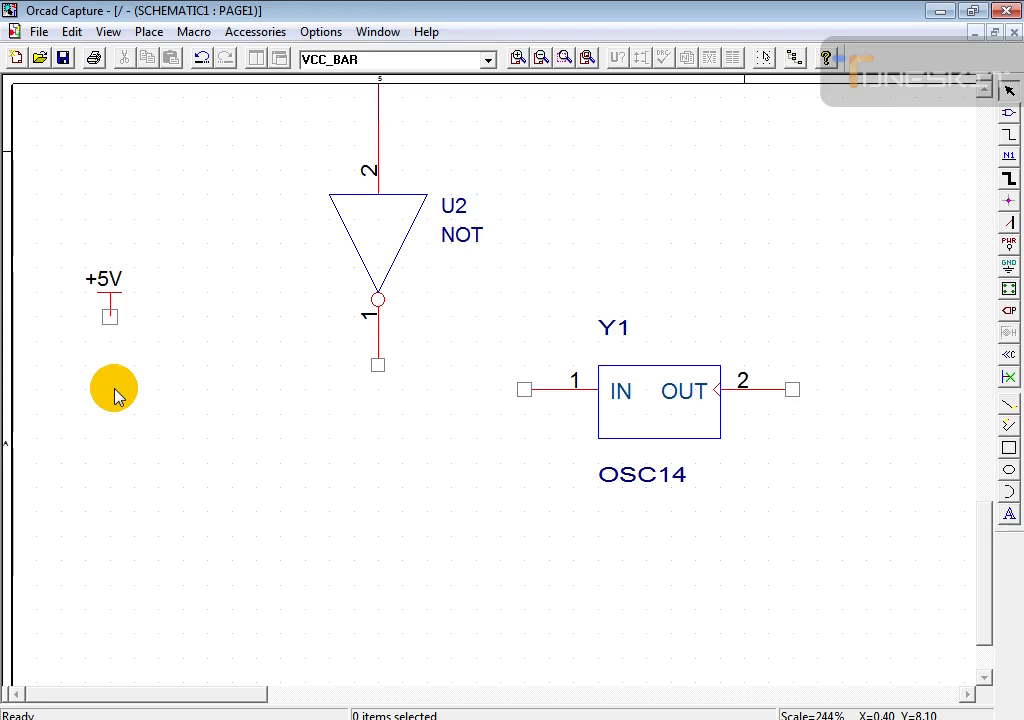
{"action": "key", "text": "w"}
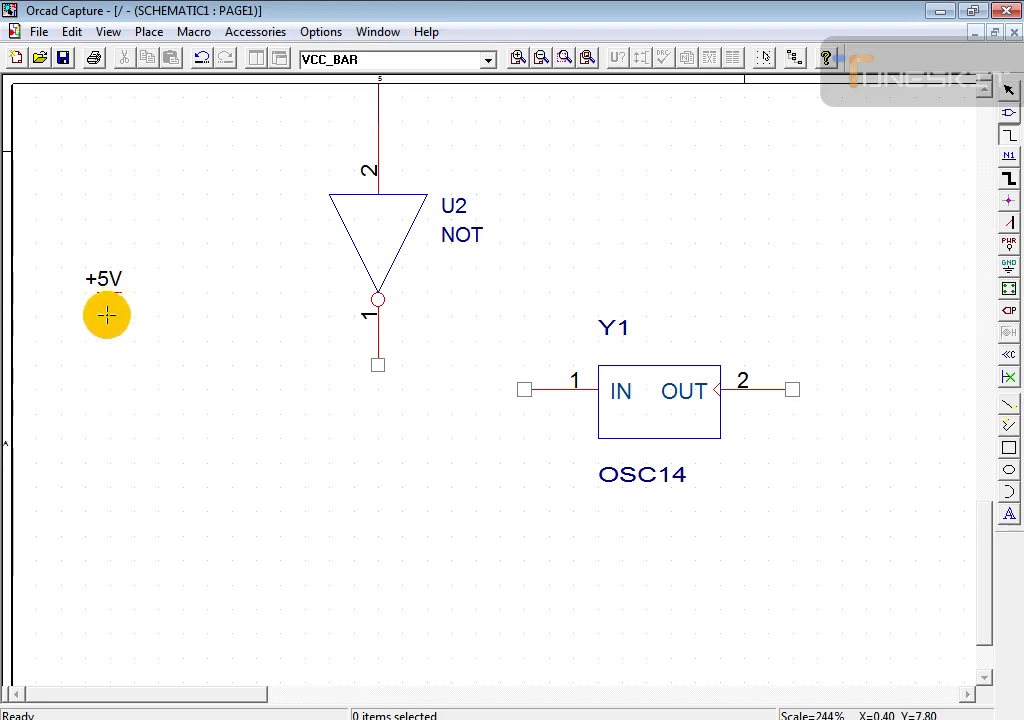
{"action": "key", "text": "o"}
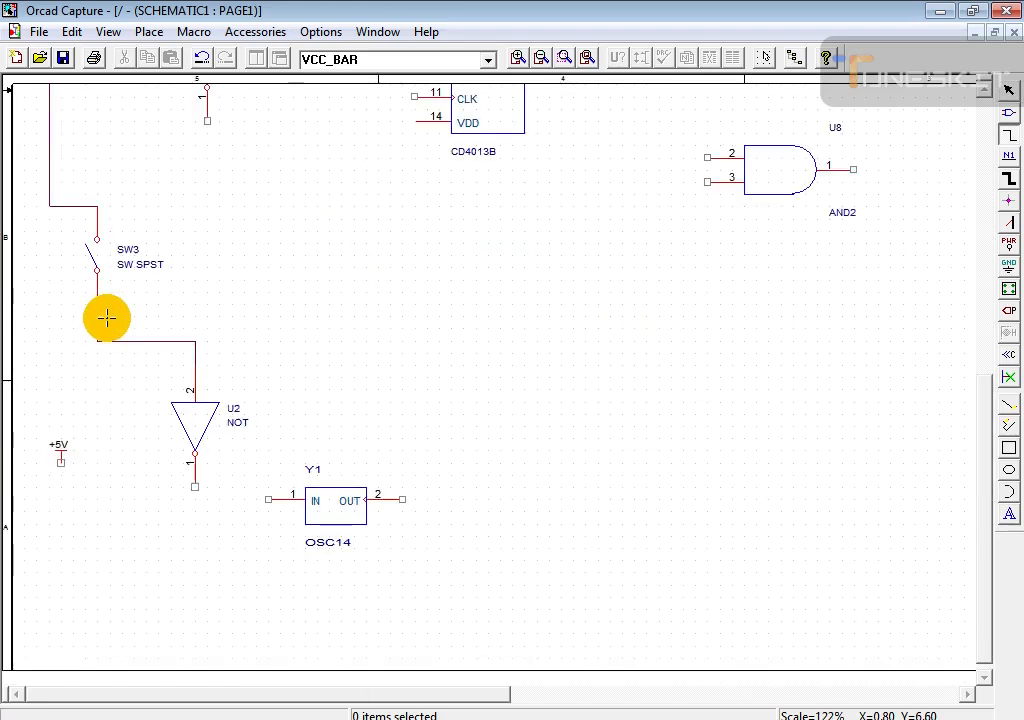
{"action": "left_click", "coordinate": [60, 461]}
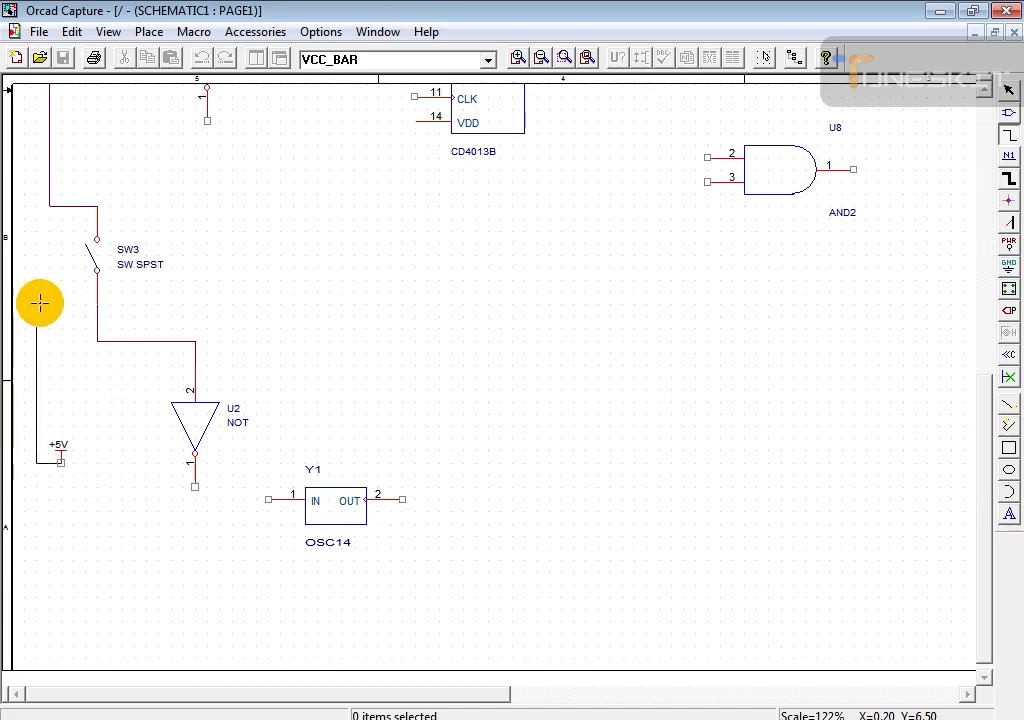
{"action": "left_click", "coordinate": [48, 207]}
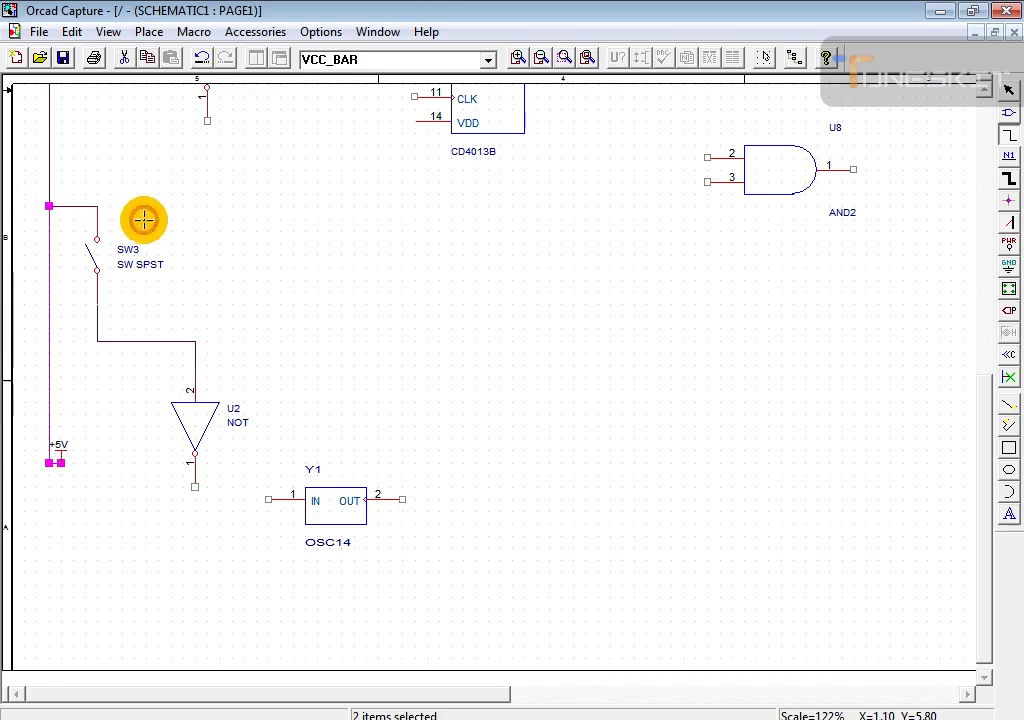
{"action": "key", "text": "Escape"}
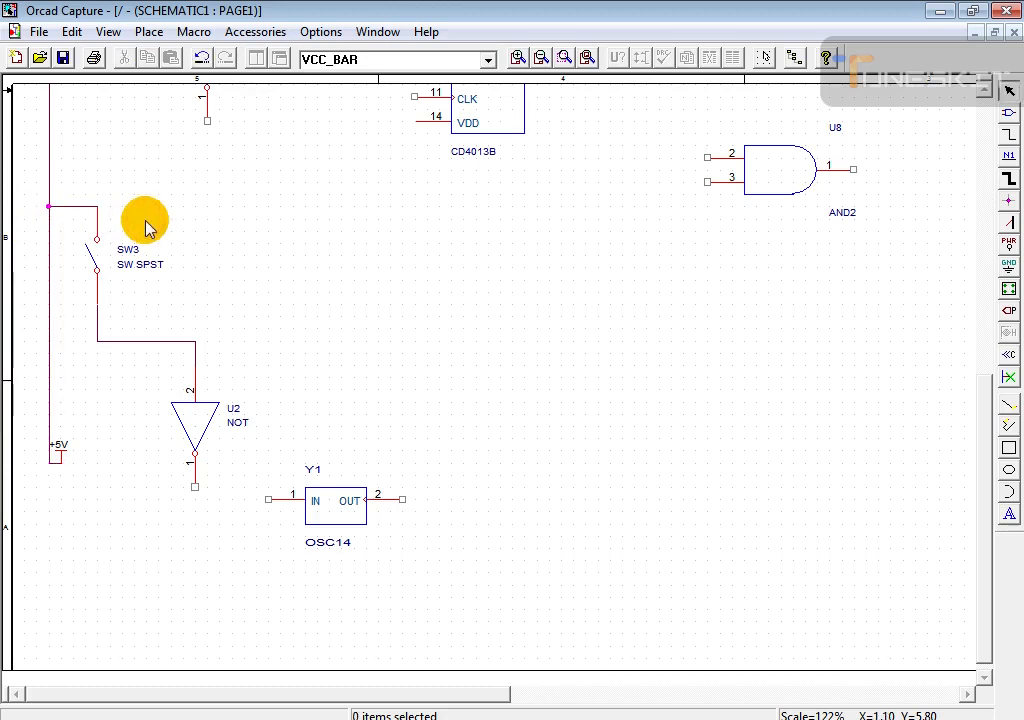
- Move the +5V symbol up and right with its wire attached, and lower the wire's horizontal segment well below it
{"action": "left_click_drag", "start_coordinate": [62, 462], "coordinate": [110, 435]}
{"action": "left_click", "coordinate": [94, 459]}
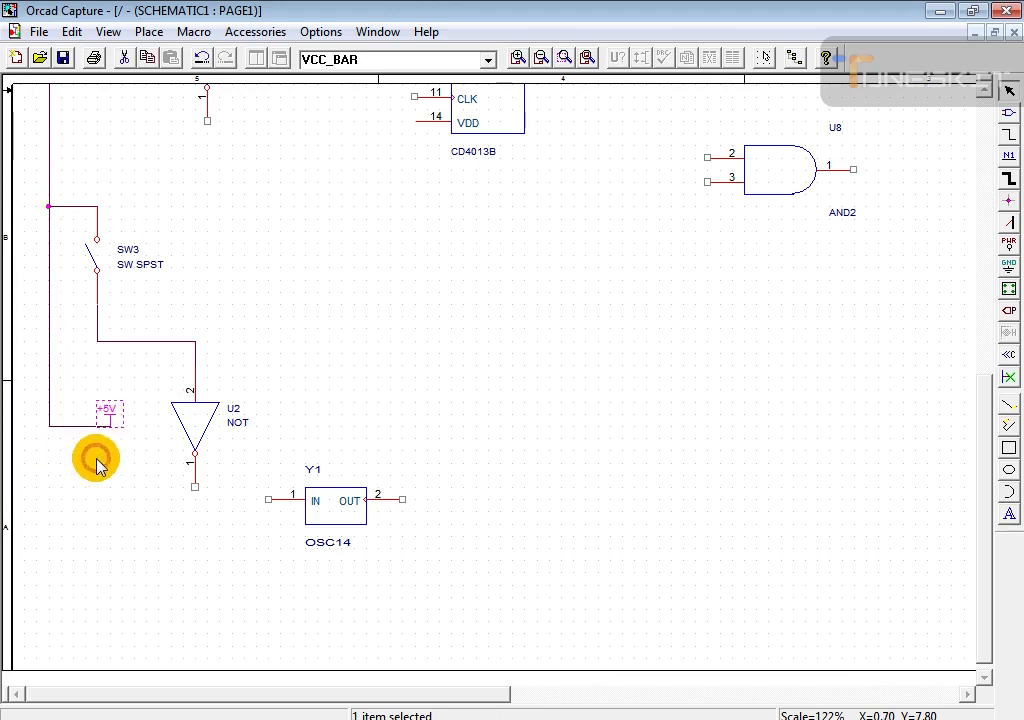
{"action": "left_click_drag", "start_coordinate": [86, 433], "coordinate": [80, 496]}
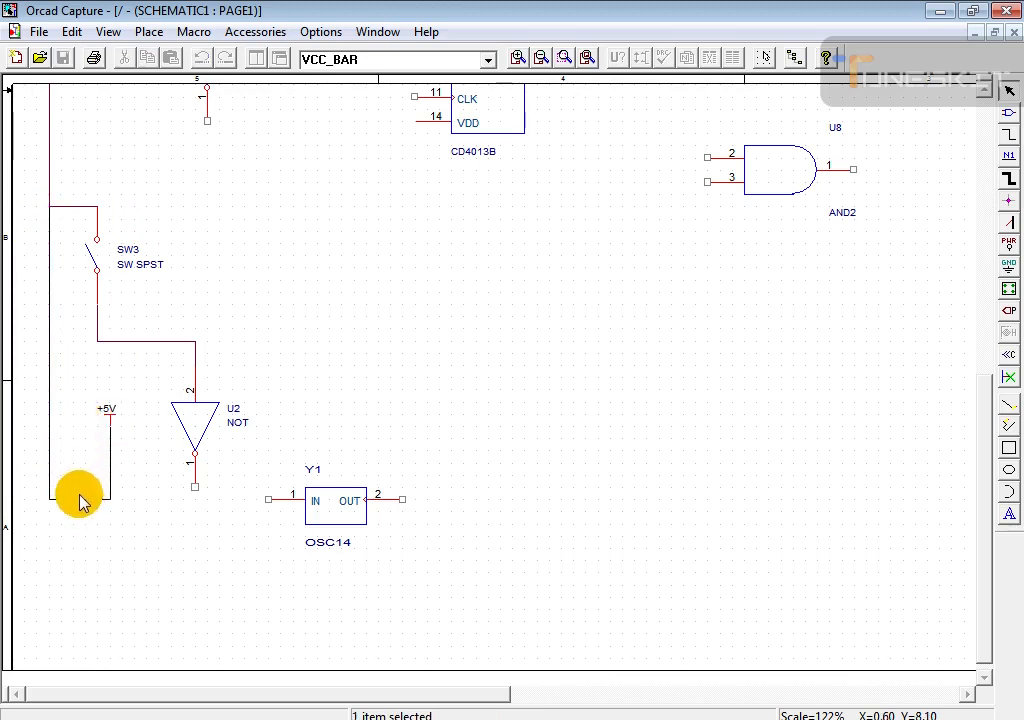
- Move oscillator Y1 slightly left and down, just below and right of NOT gate U2
{"action": "key", "text": "o"}
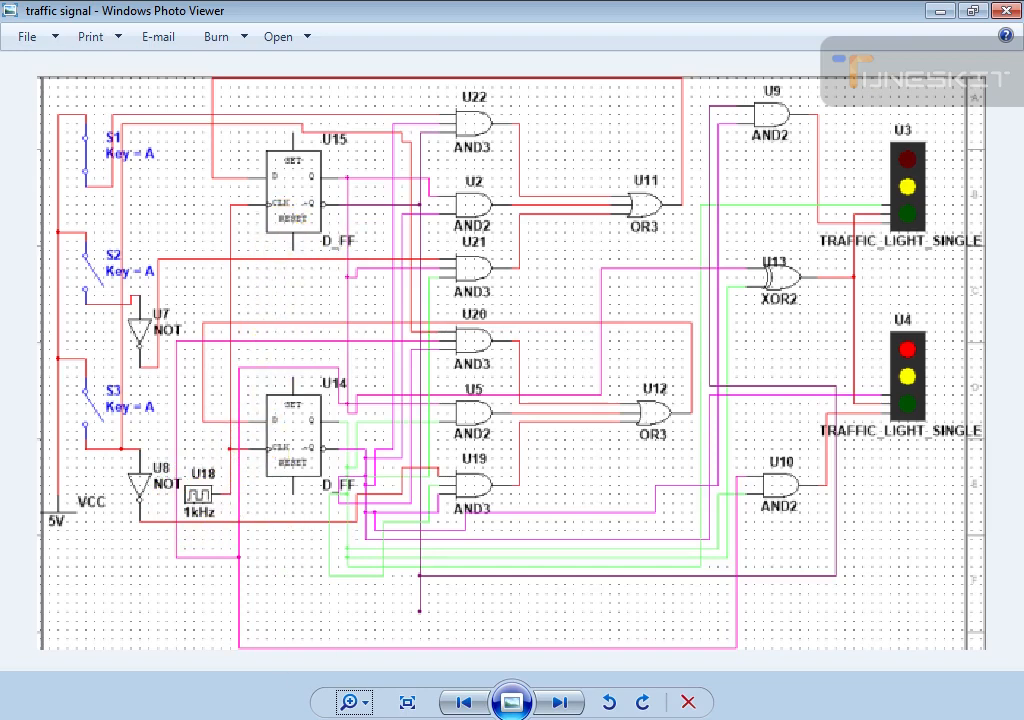
{"action": "left_click", "coordinate": [332, 718]}
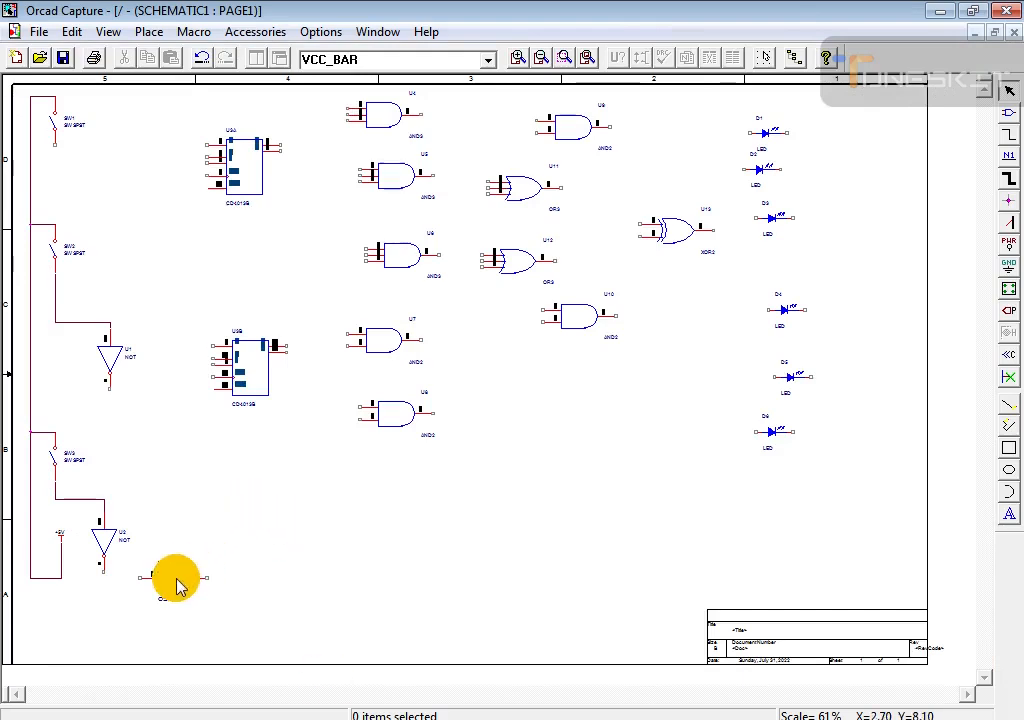
{"action": "left_click_drag", "start_coordinate": [175, 585], "coordinate": [155, 585]}
{"action": "left_click", "coordinate": [235, 558]}
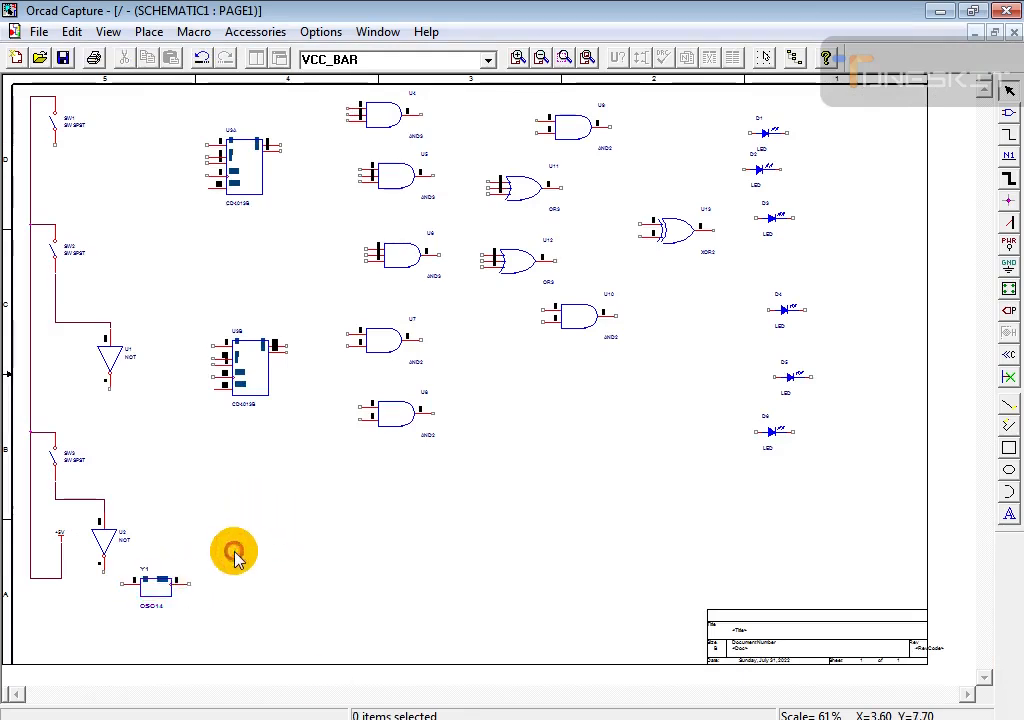
- Wire oscillator Y1's OUT pin up to the CLK pin of flip-flop U3B
{"action": "key", "text": "i"}
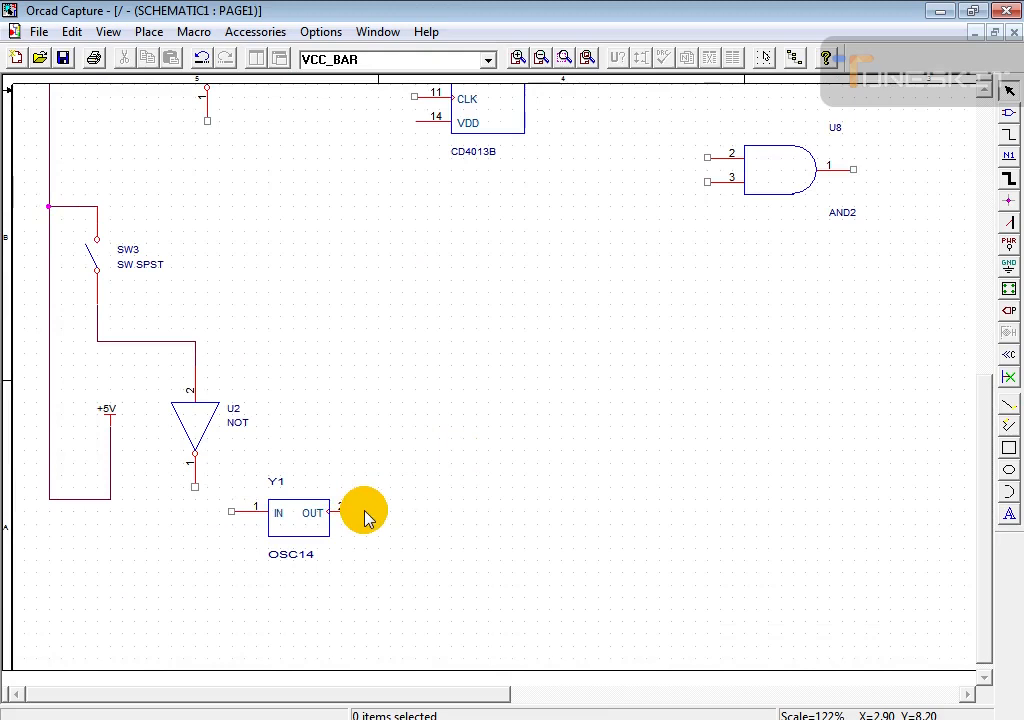
{"action": "key", "text": "w"}
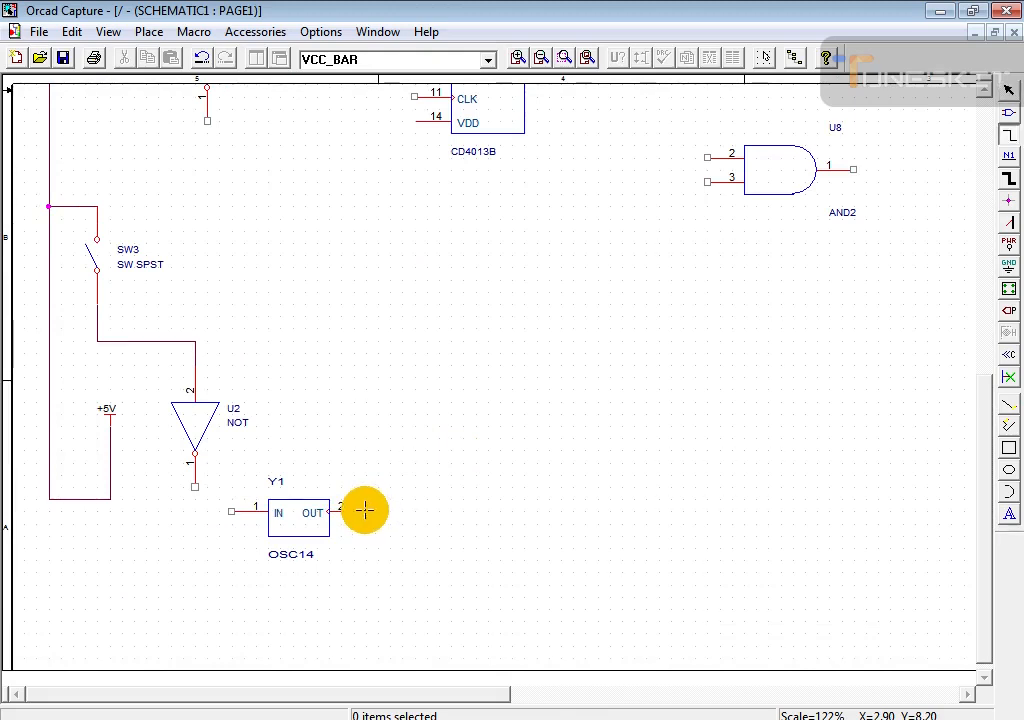
{"action": "left_click", "coordinate": [365, 511]}
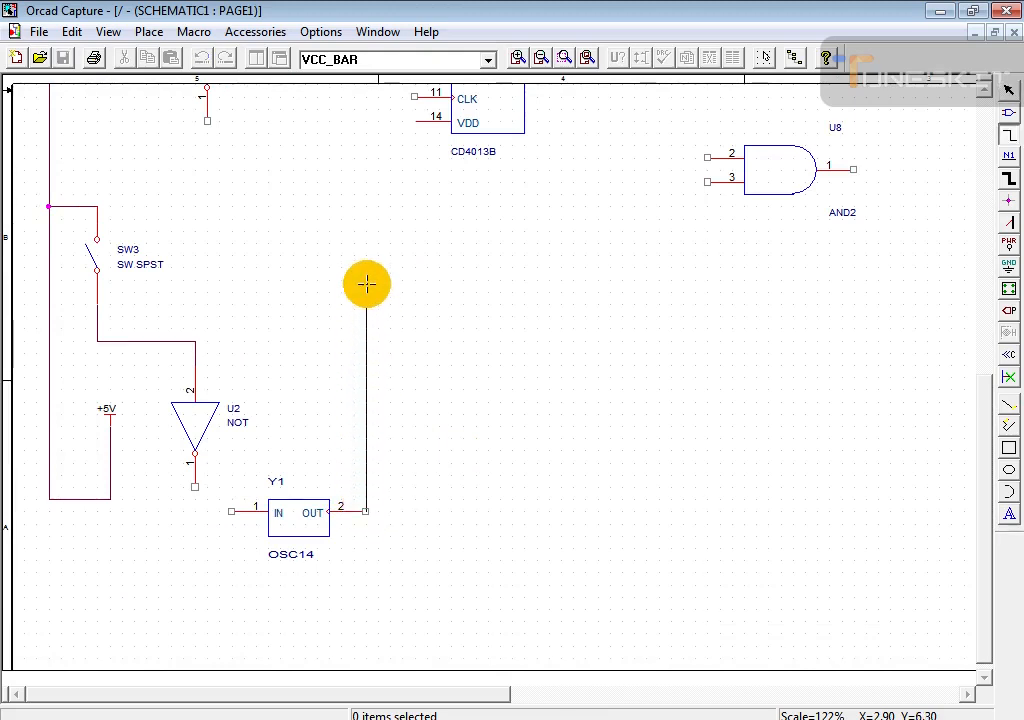
{"action": "left_click", "coordinate": [366, 283]}
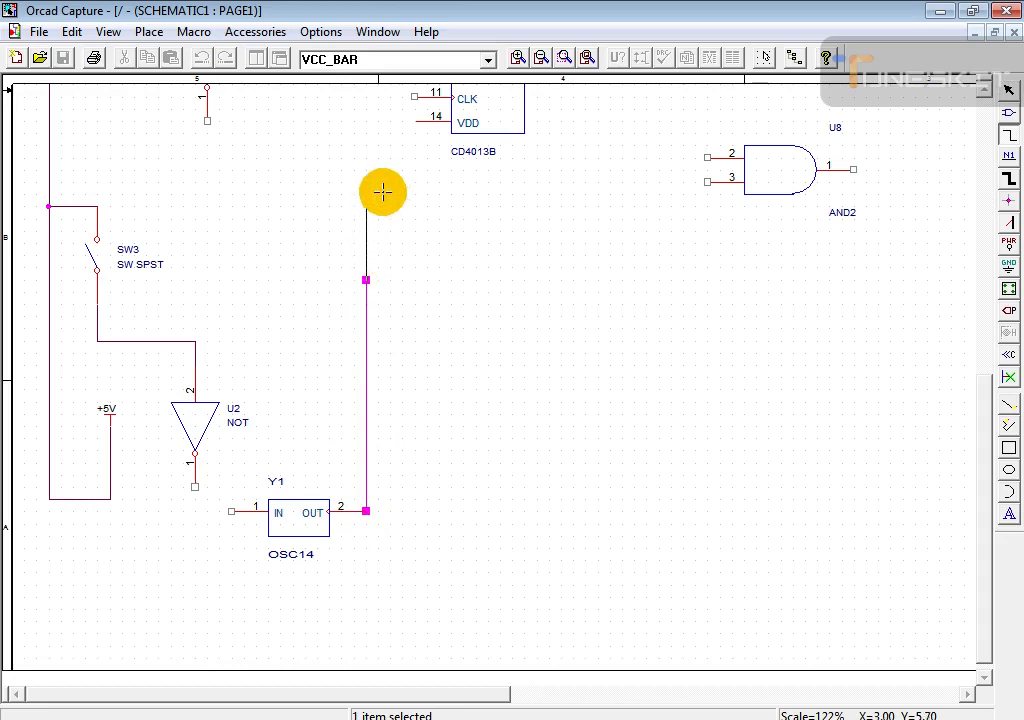
{"action": "left_click", "coordinate": [413, 97]}
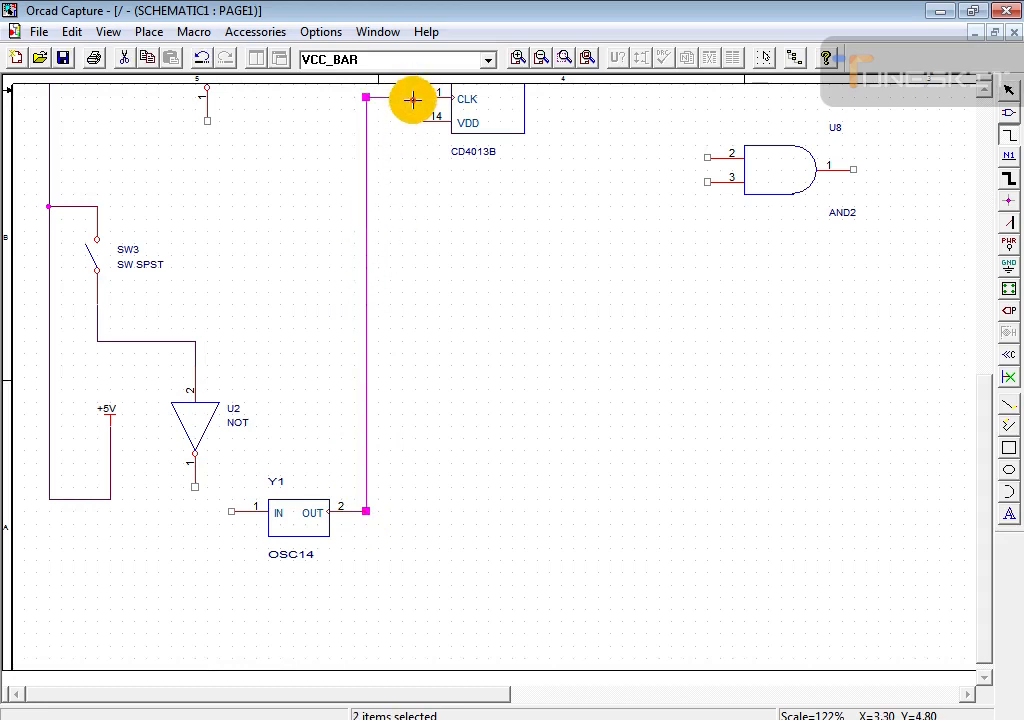
- Wire the CLK pin of flip-flop U3A down to the clock line at the corner leading to U3B's CLK pin
{"action": "scroll", "coordinate": [401, 180], "scroll_direction": "down", "scroll_amount": 1, "text": "ctrl"}
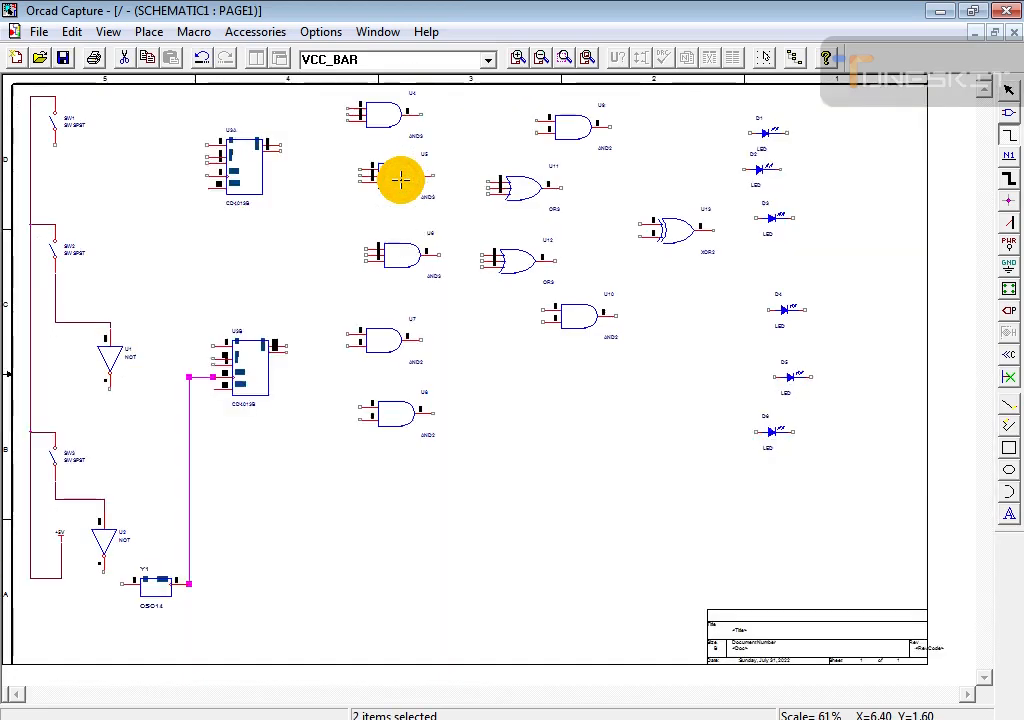
{"action": "scroll", "coordinate": [401, 180], "scroll_direction": "up", "scroll_amount": 1, "text": "ctrl"}
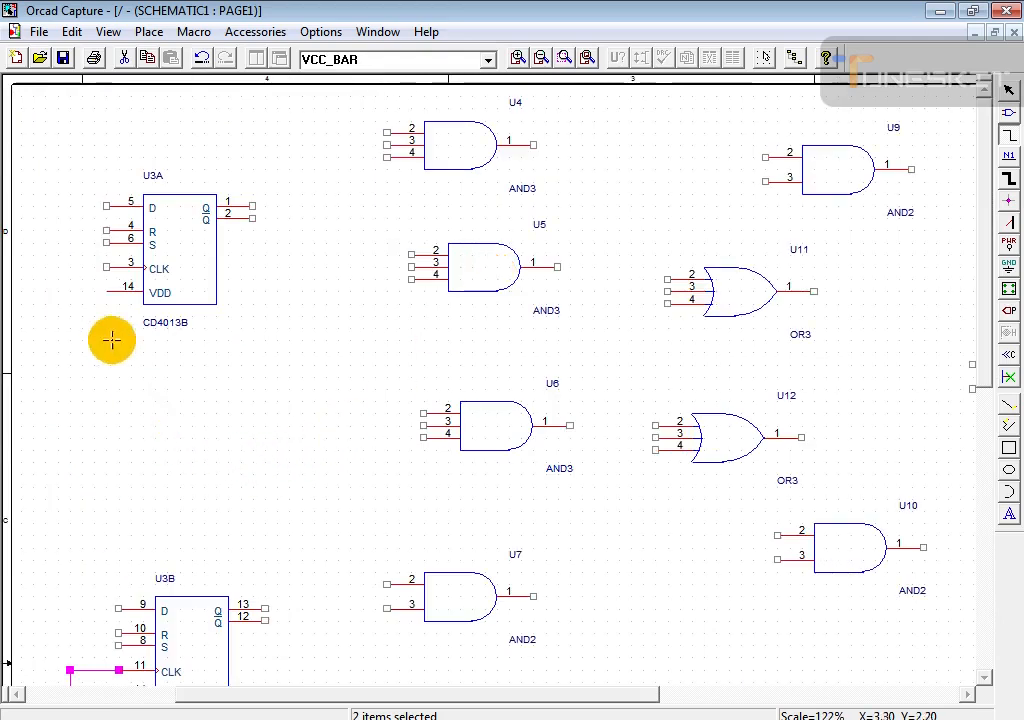
{"action": "left_click", "coordinate": [104, 266]}
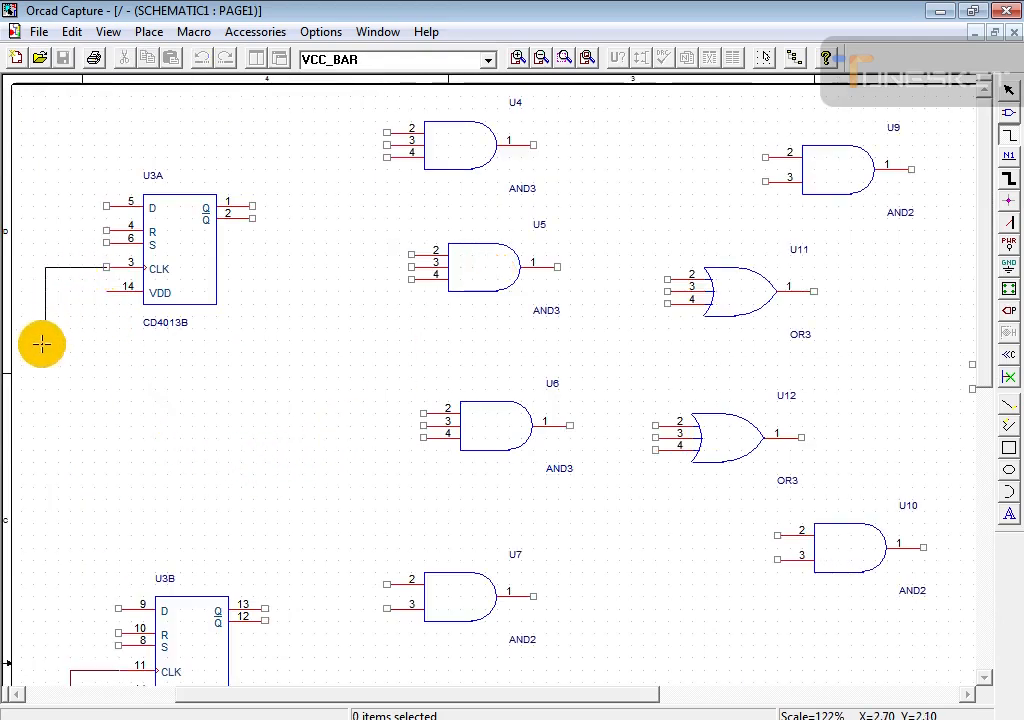
{"action": "left_click", "coordinate": [67, 521]}
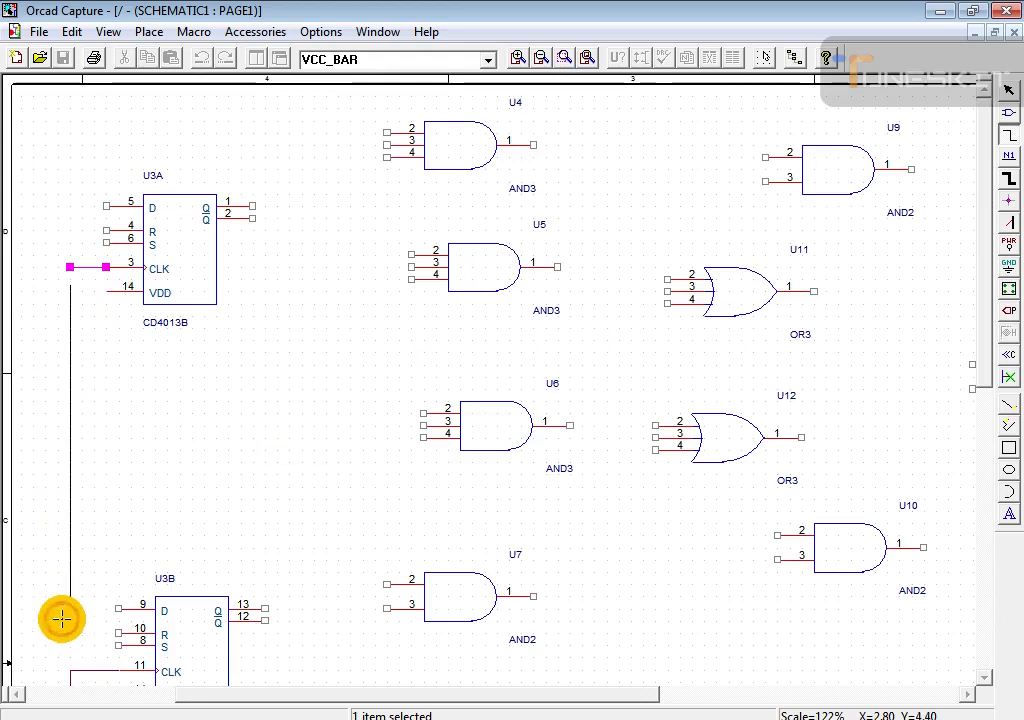
{"action": "left_click", "coordinate": [67, 668]}
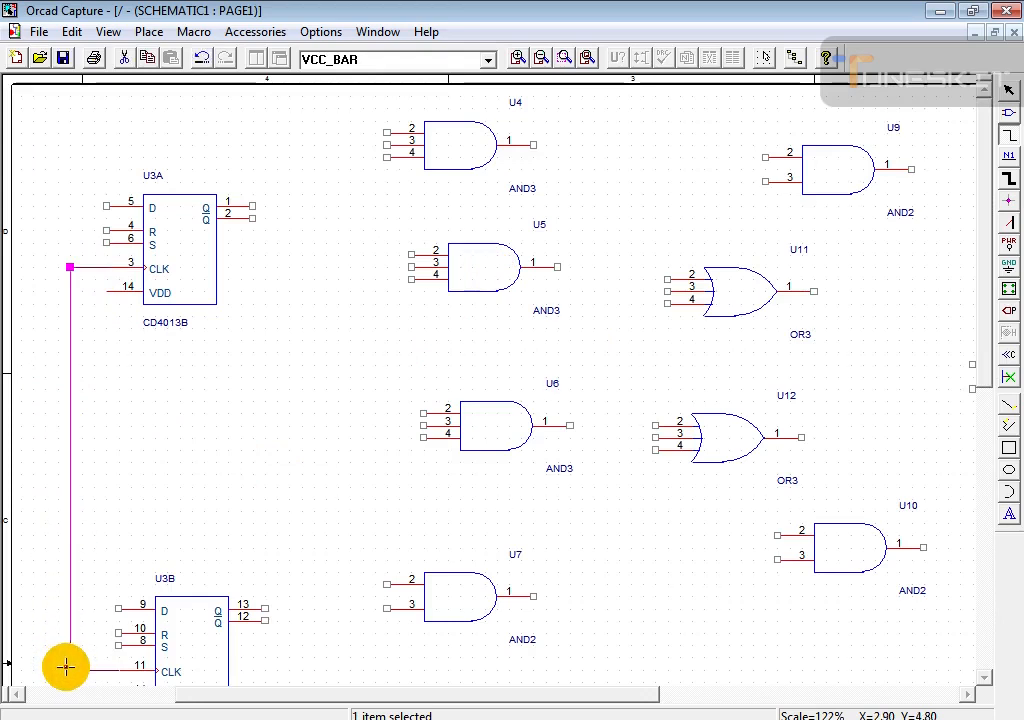
{"action": "key", "text": "Escape"}
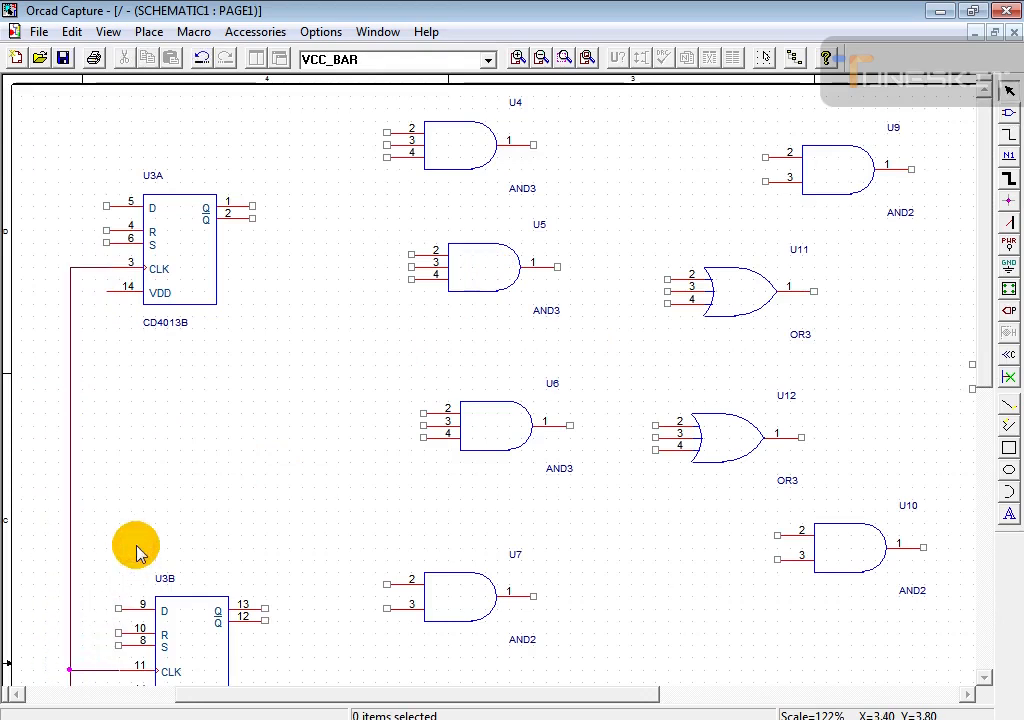
- Move AND3 gates U5 and U6 out of the gate column into the empty area below and to the right
{"action": "key", "text": "o"}
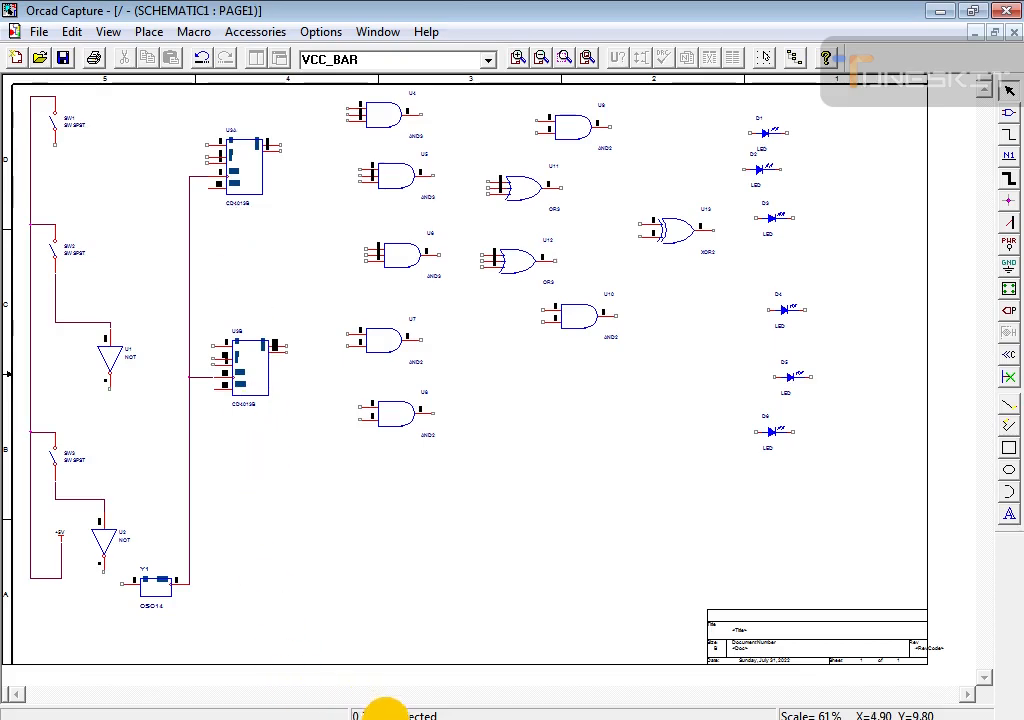
{"action": "left_click", "coordinate": [389, 719]}
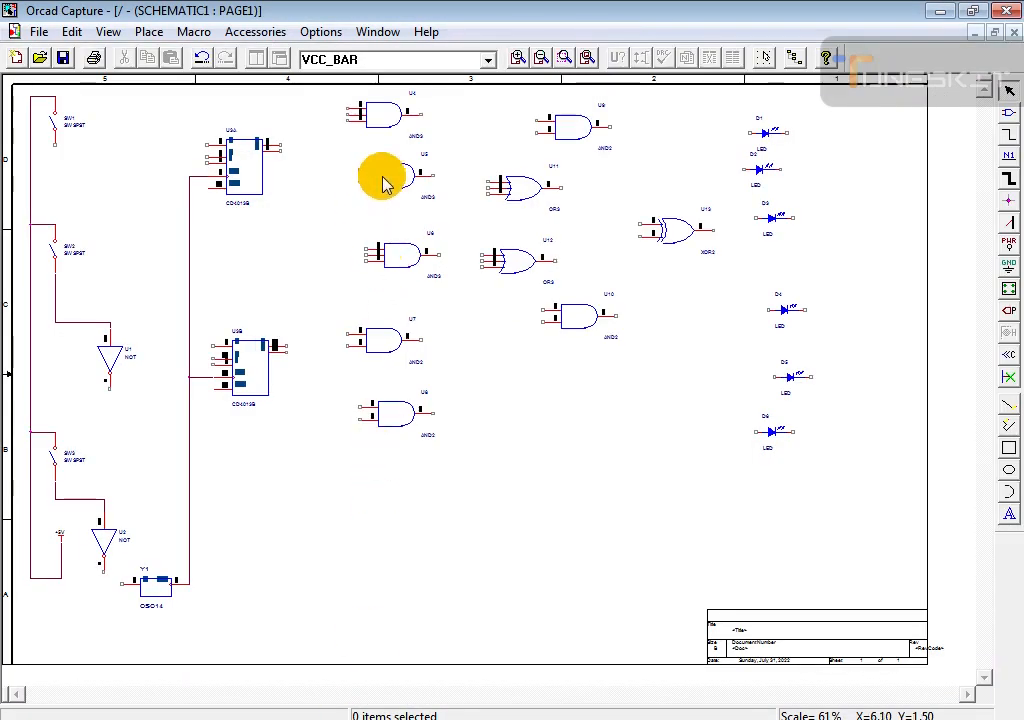
{"action": "left_click_drag", "start_coordinate": [386, 180], "coordinate": [482, 527]}
{"action": "left_click", "coordinate": [482, 527]}
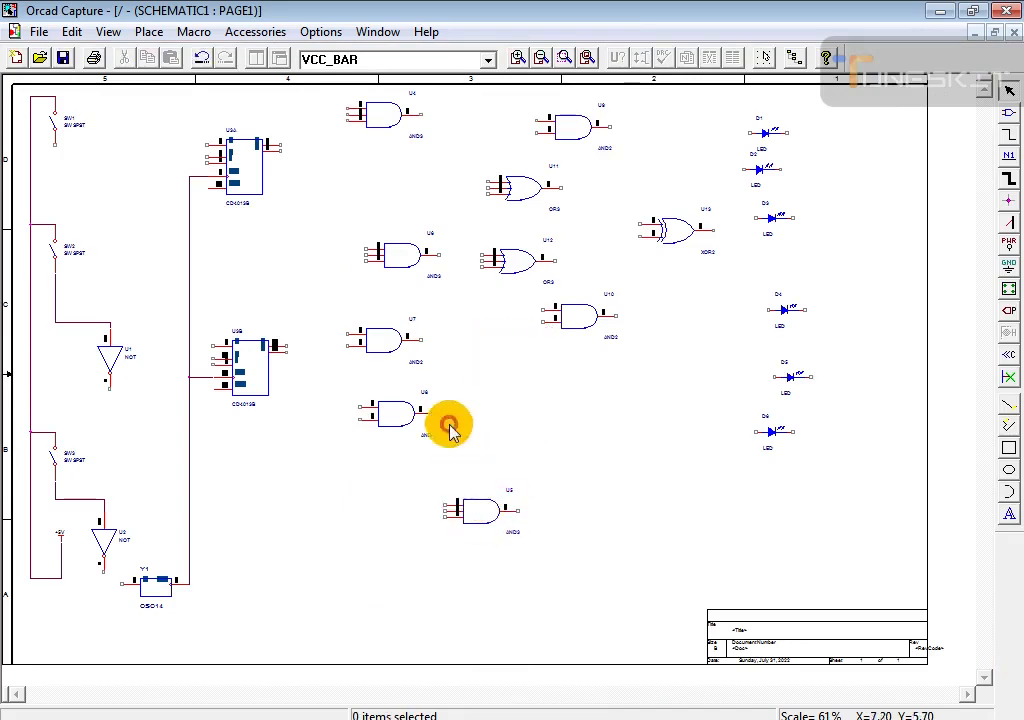
{"action": "left_click_drag", "start_coordinate": [405, 263], "coordinate": [502, 412]}
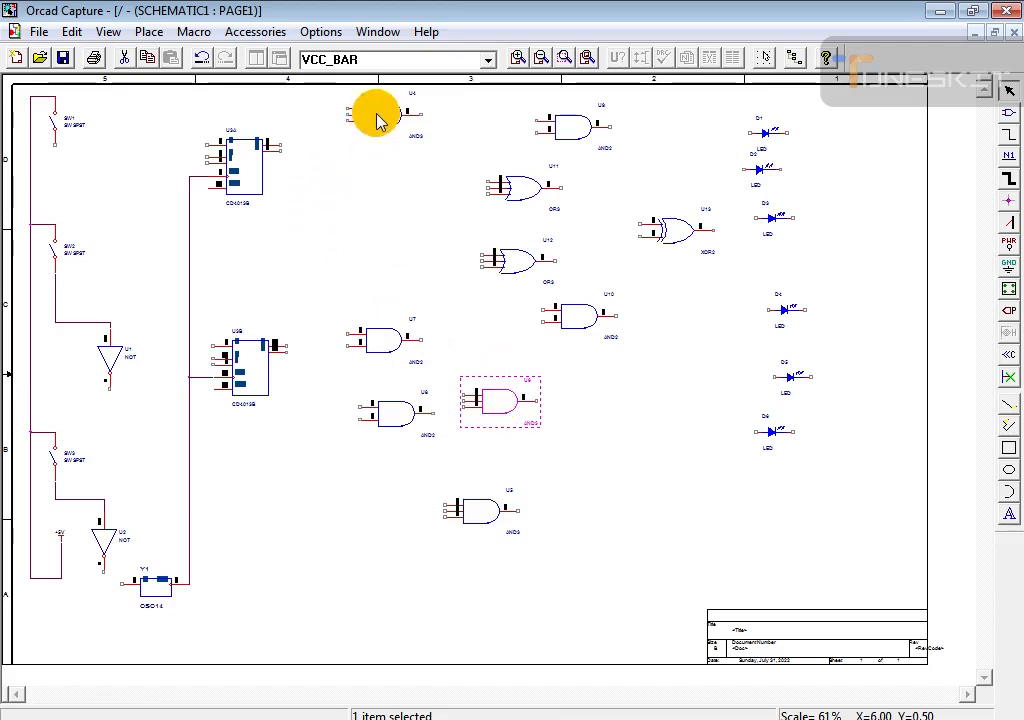
- Stack the AND gates in one column right of the flip-flops: U4, U7, U6, U5, the remaining AND2, and an additional AND3 at the bottom
{"action": "left_click_drag", "start_coordinate": [377, 119], "coordinate": [378, 163]}
{"action": "left_click", "coordinate": [376, 215]}
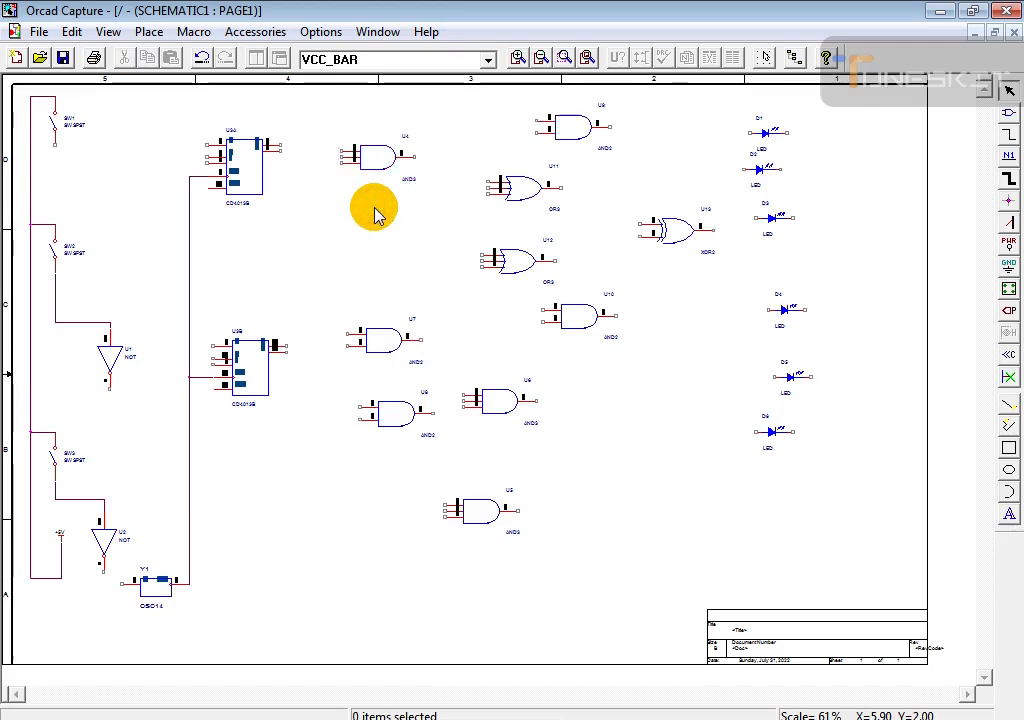
{"action": "key", "text": "i"}
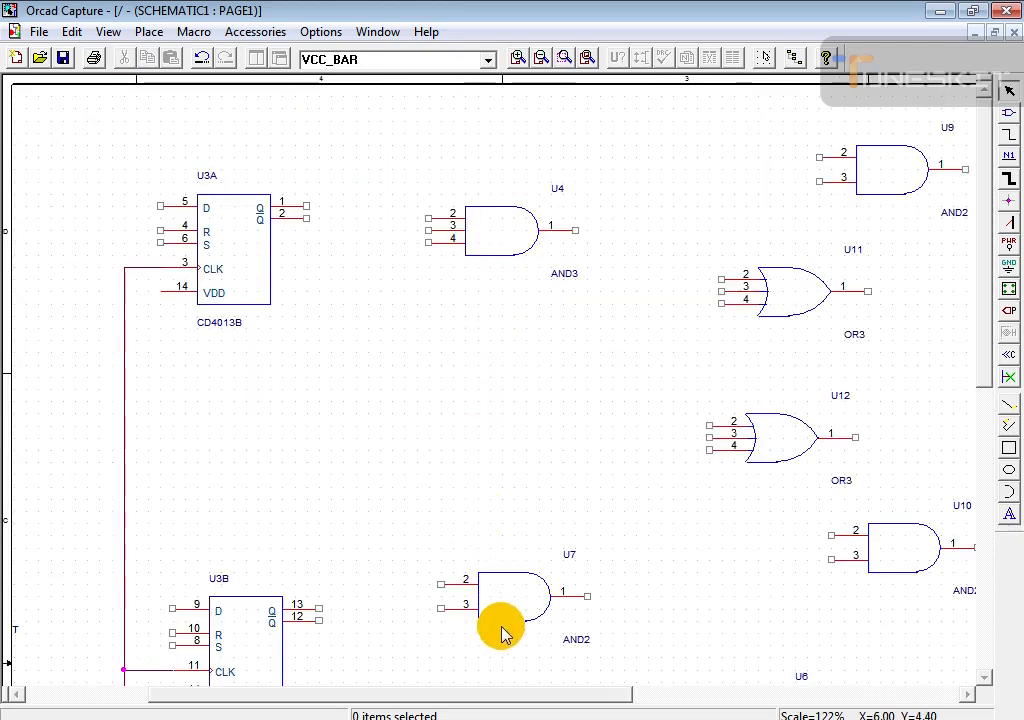
{"action": "left_click_drag", "start_coordinate": [505, 603], "coordinate": [493, 430]}
{"action": "left_click", "coordinate": [679, 503]}
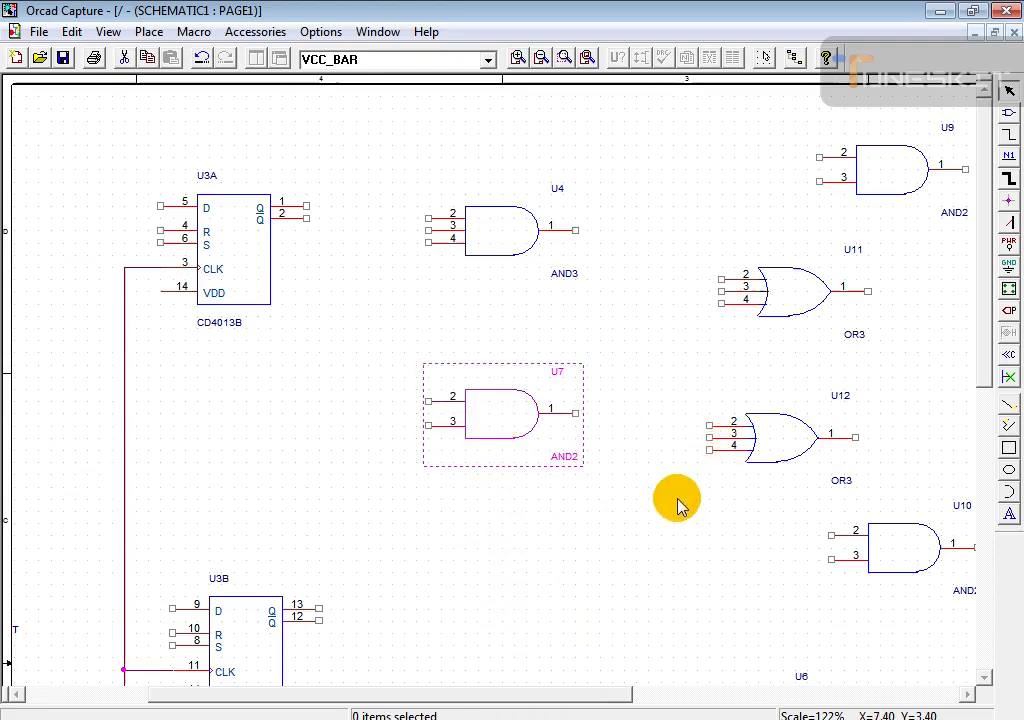
{"action": "key", "text": "o"}
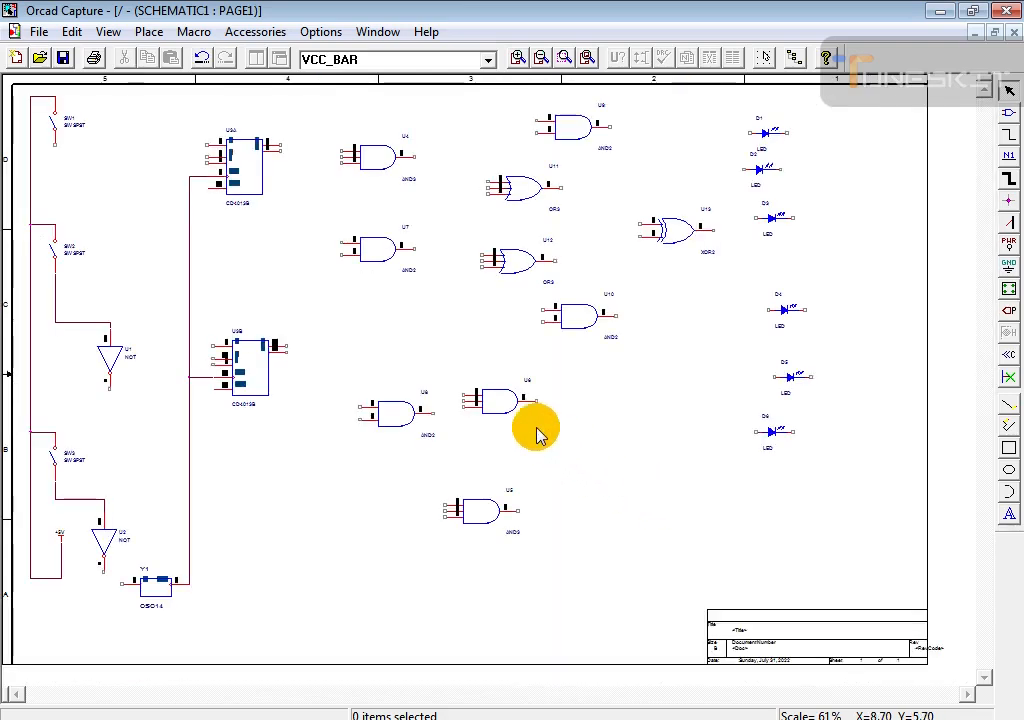
{"action": "left_click_drag", "start_coordinate": [510, 410], "coordinate": [377, 350]}
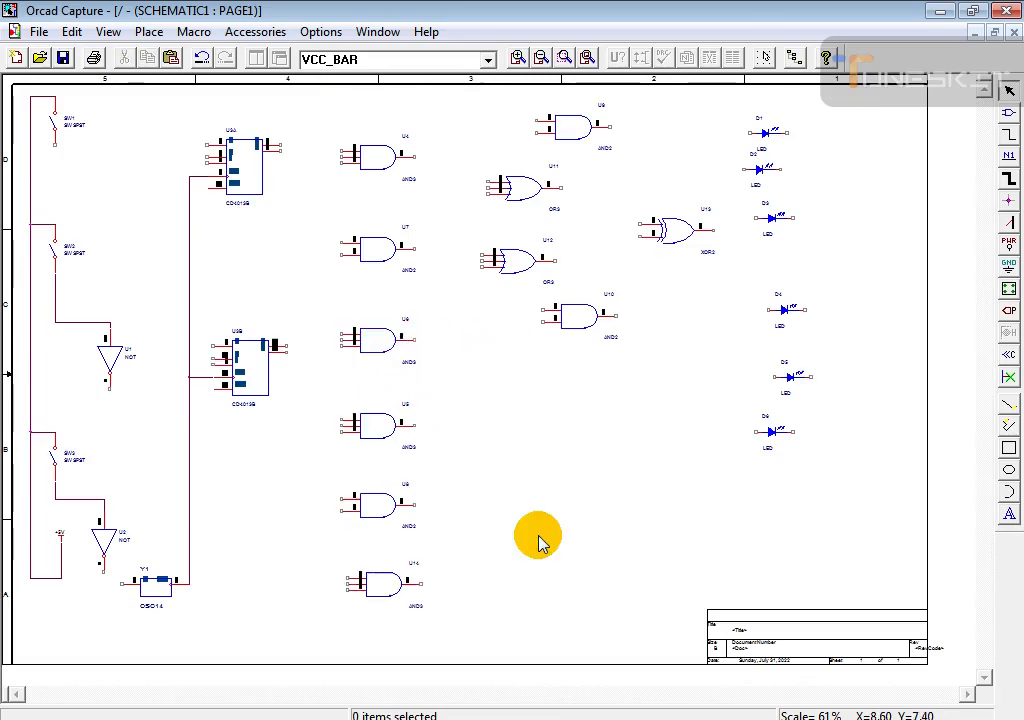
- Check the gate order and switch connections in the traffic signal reference image in Windows Photo Viewer, then return to the Orcad Capture schematic
{"action": "left_click", "coordinate": [414, 719]}
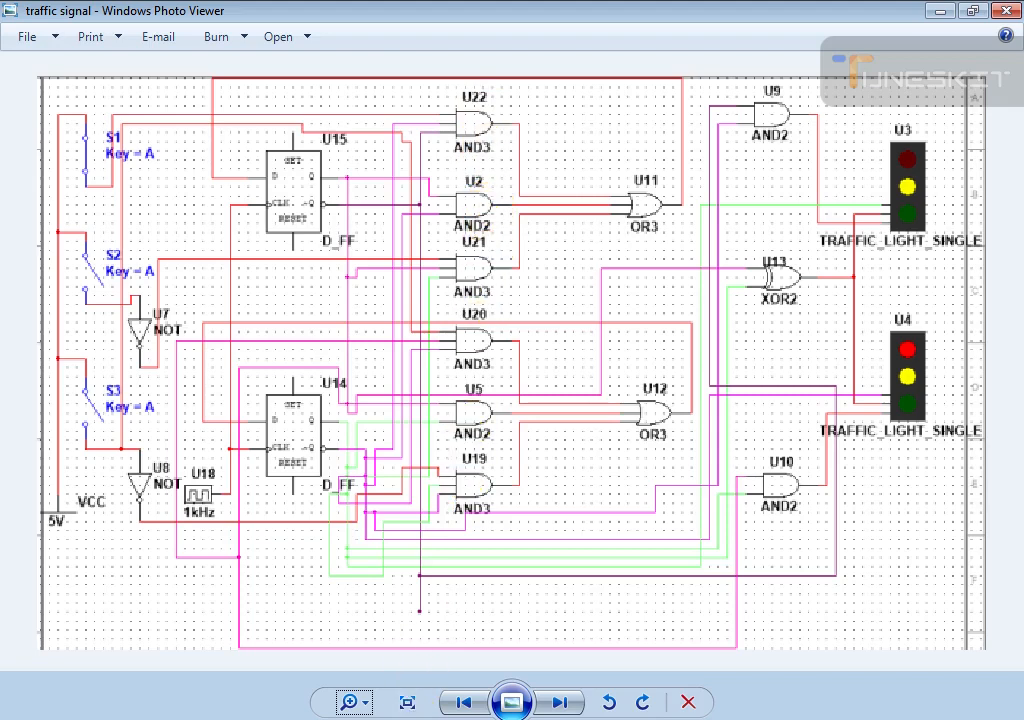
{"action": "left_click", "coordinate": [414, 719]}
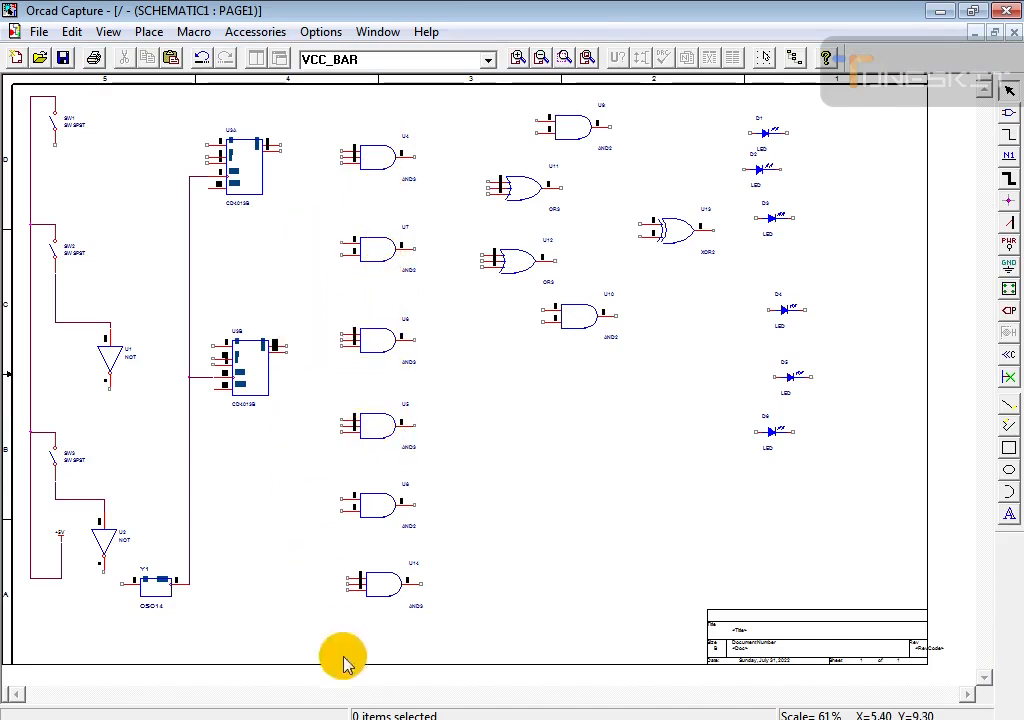
{"action": "left_click", "coordinate": [341, 716]}
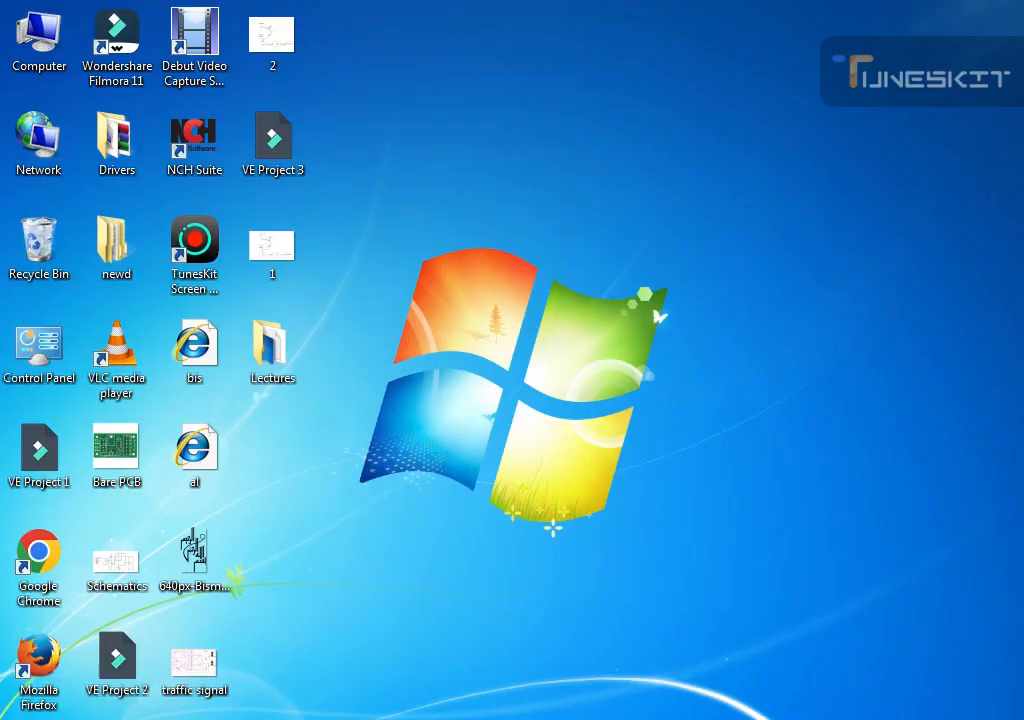
{"action": "left_click", "coordinate": [403, 718]}
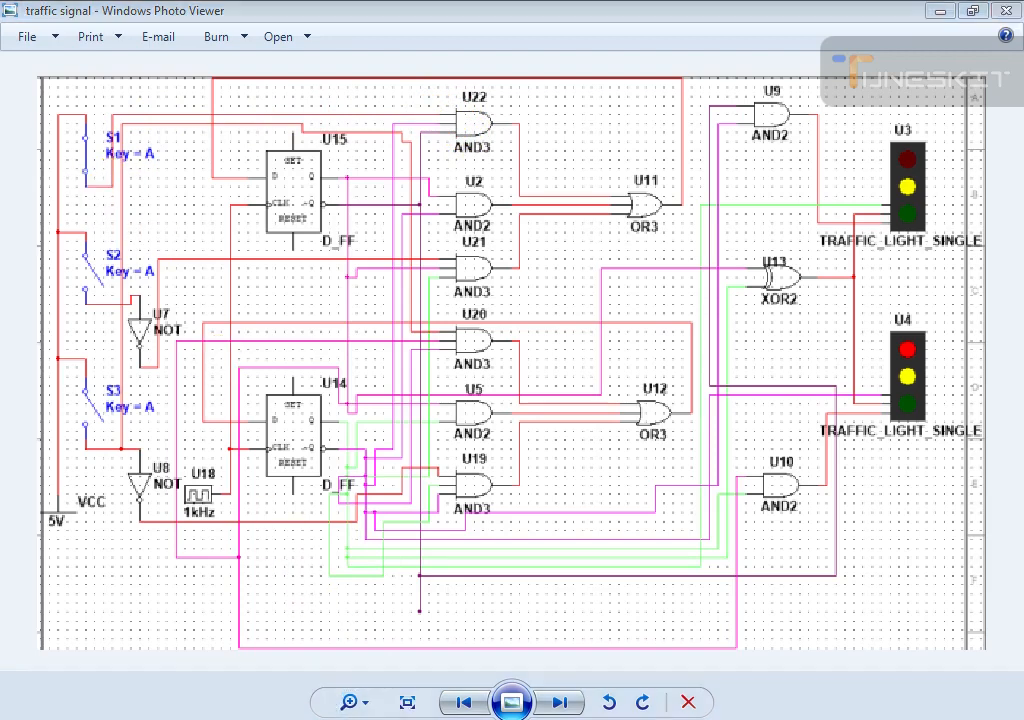
{"action": "key", "text": "super+d"}
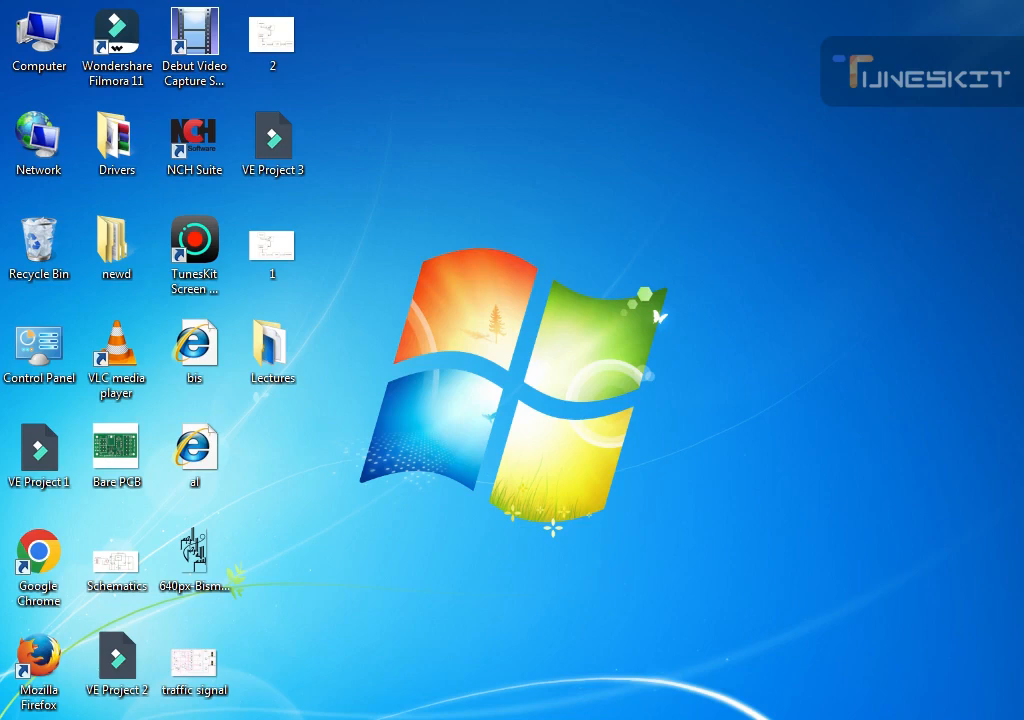
{"action": "key", "text": "alt+Tab"}
{"action": "left_click", "coordinate": [341, 194]}
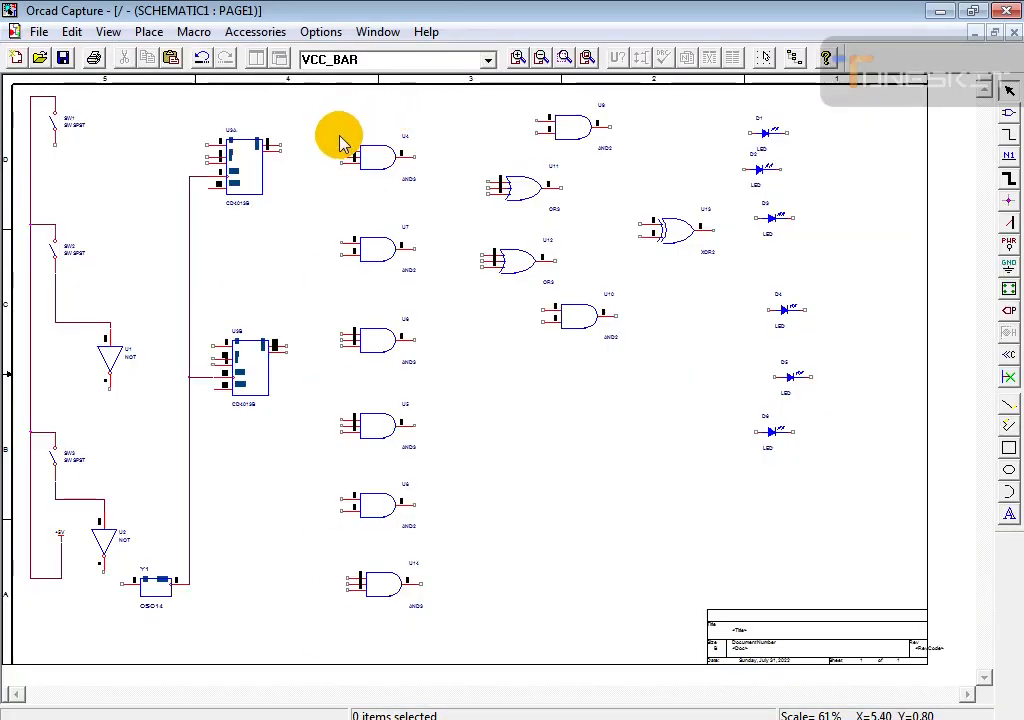
{"action": "key", "text": "w"}
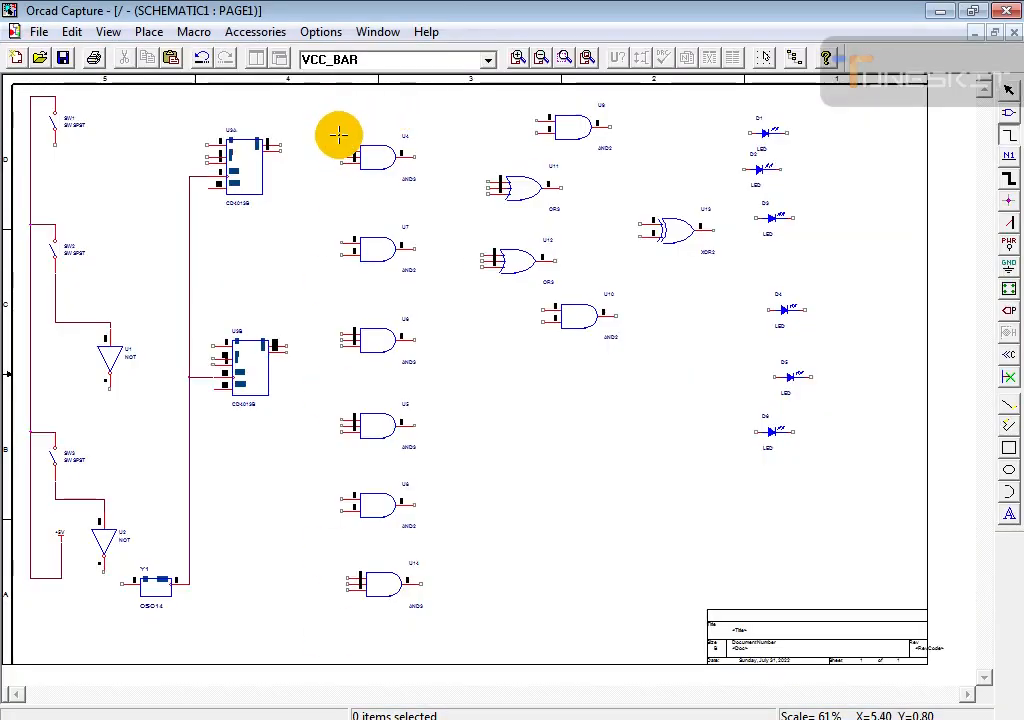
{"action": "left_click_drag", "start_coordinate": [340, 148], "coordinate": [52, 147]}
{"action": "left_click", "coordinate": [52, 147]}
{"action": "left_click", "coordinate": [52, 147]}
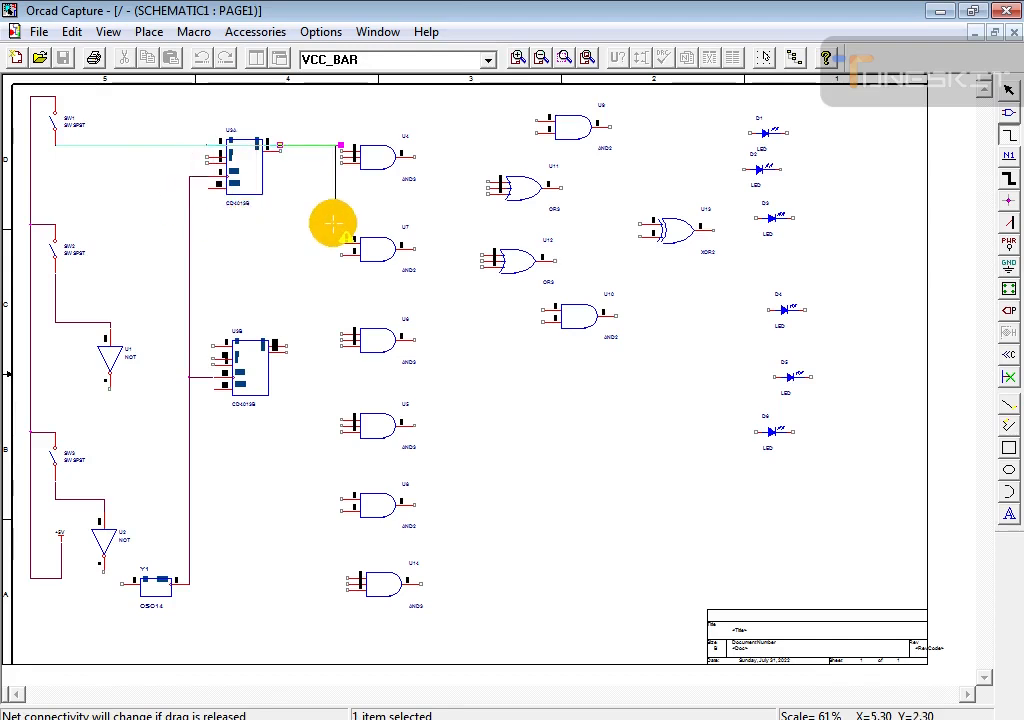
{"action": "key", "text": "Escape"}
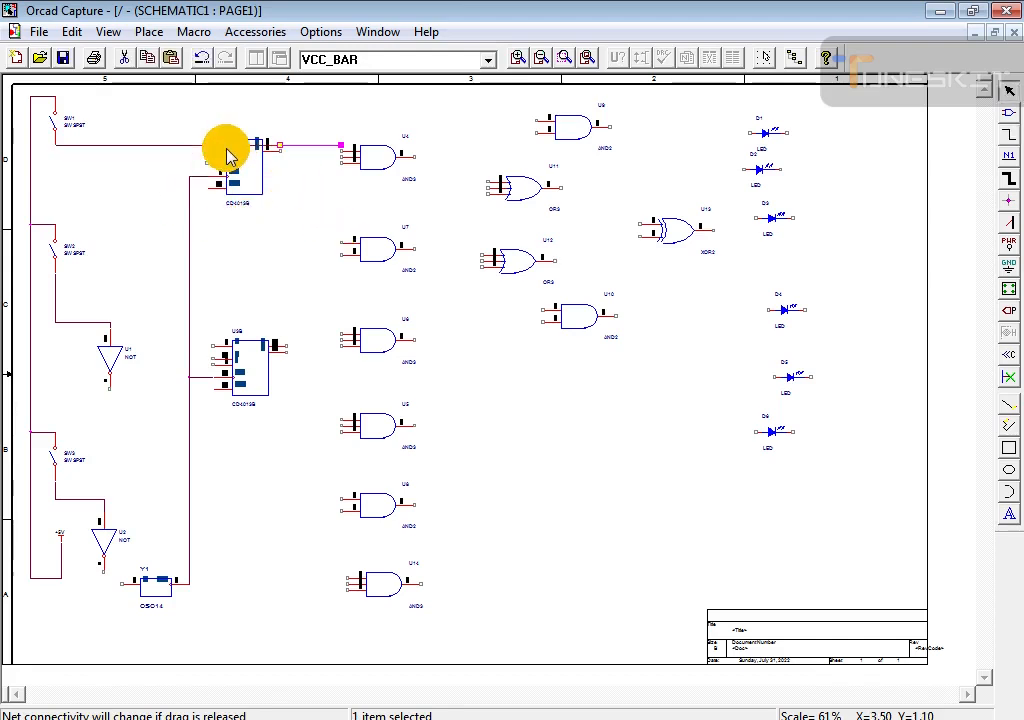
{"action": "left_click_drag", "start_coordinate": [197, 156], "coordinate": [181, 112]}
{"action": "key", "text": "ctrl+z"}
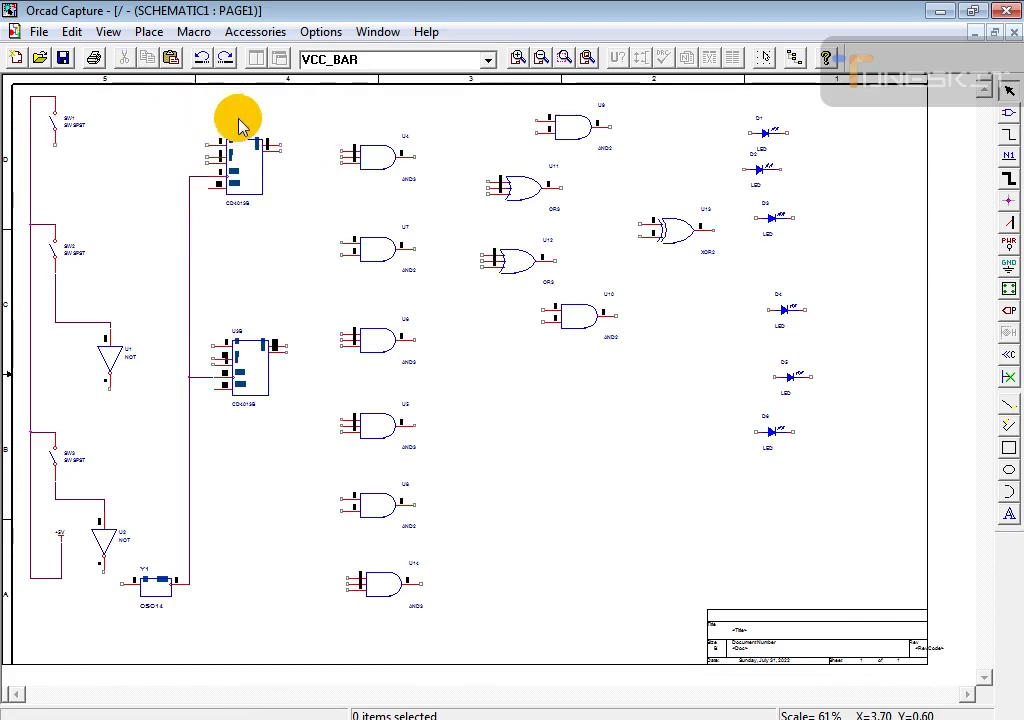
- Wire pin 2 of AND gate U4 over the top of flip-flop U3A and down to the lower terminal of switch SW1
{"action": "key", "text": "i"}
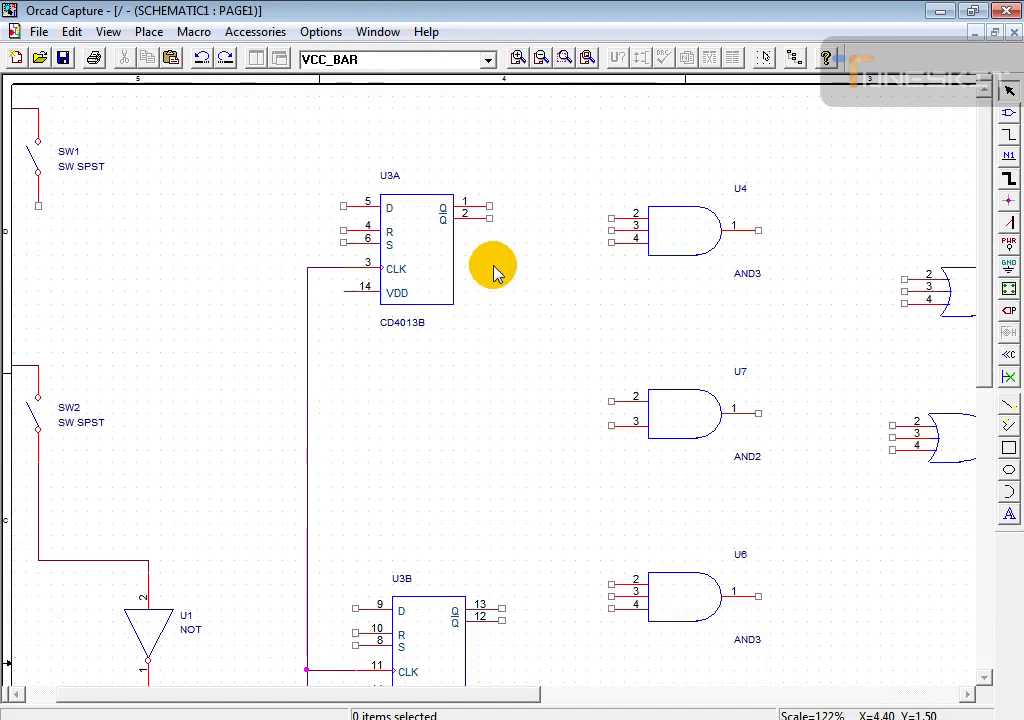
{"action": "key", "text": "n"}
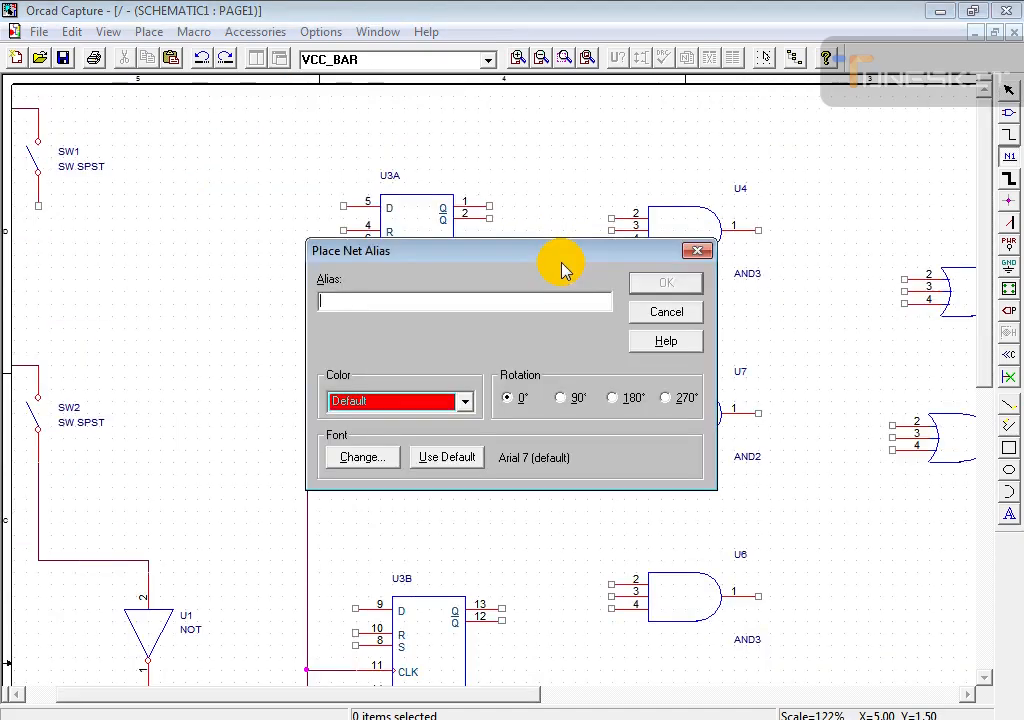
{"action": "key", "text": "Escape"}
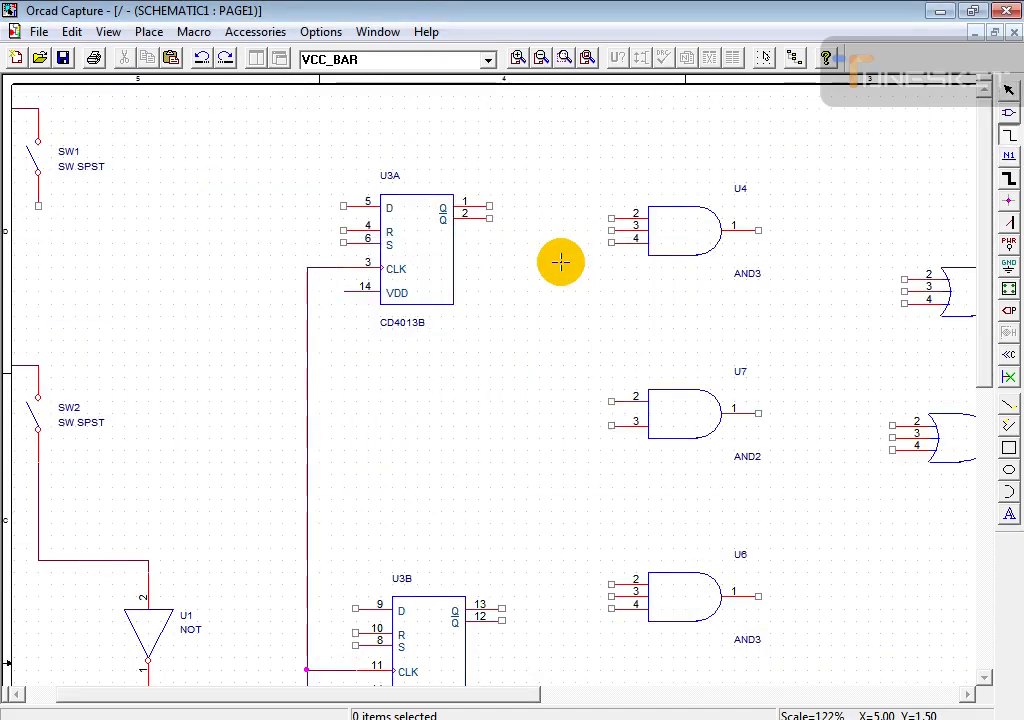
{"action": "left_click", "coordinate": [611, 216]}
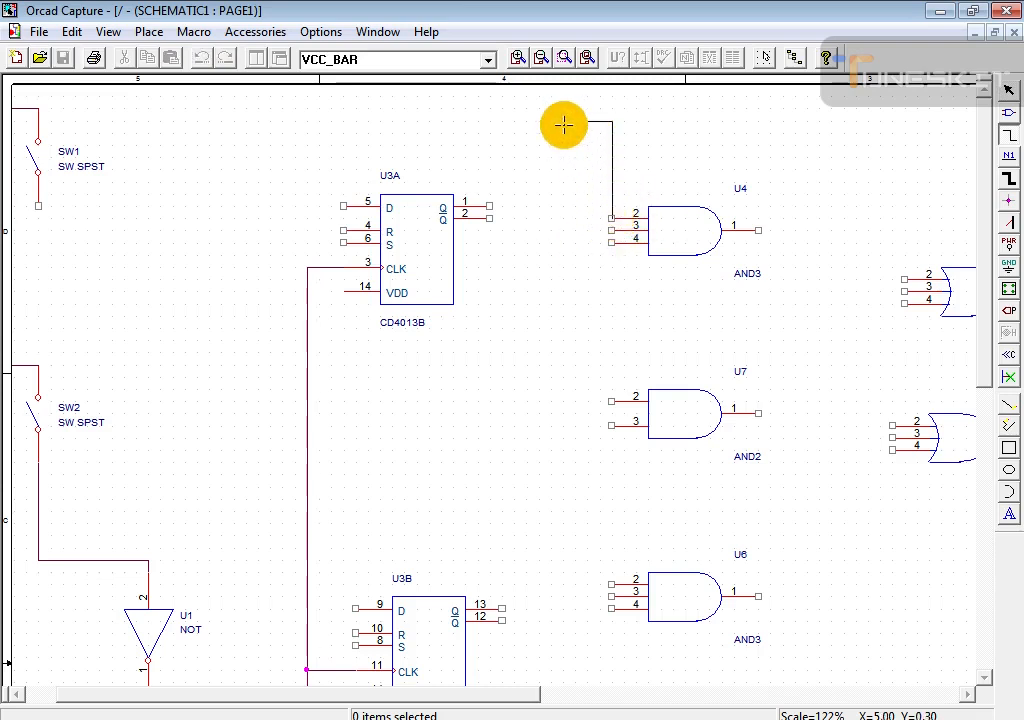
{"action": "left_click", "coordinate": [125, 180]}
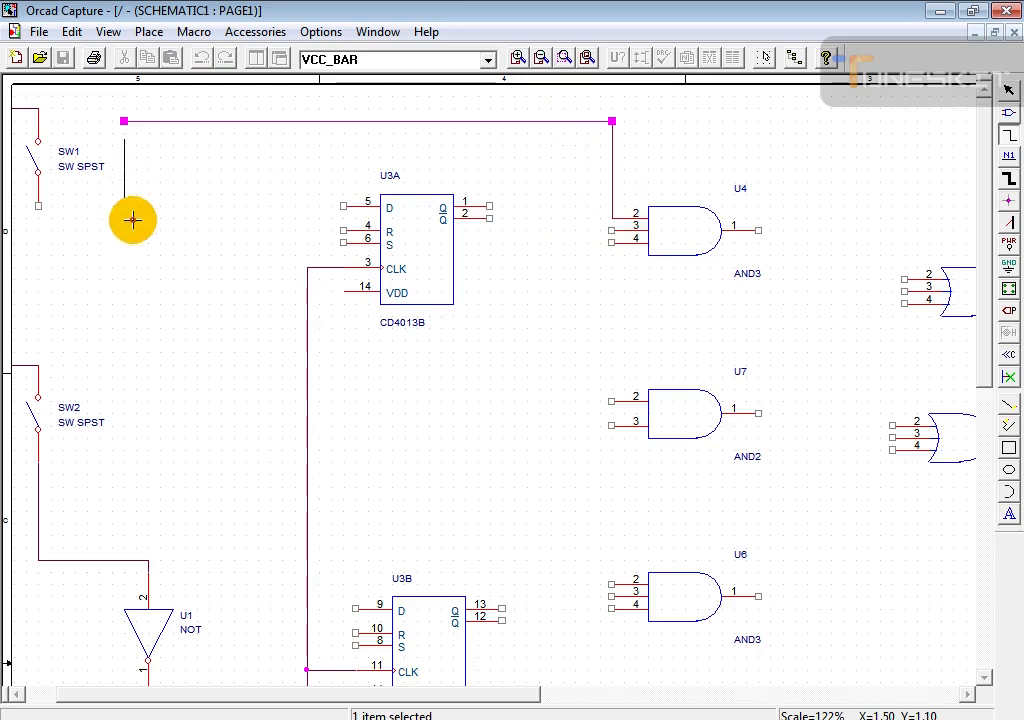
{"action": "double_click", "coordinate": [33, 251]}
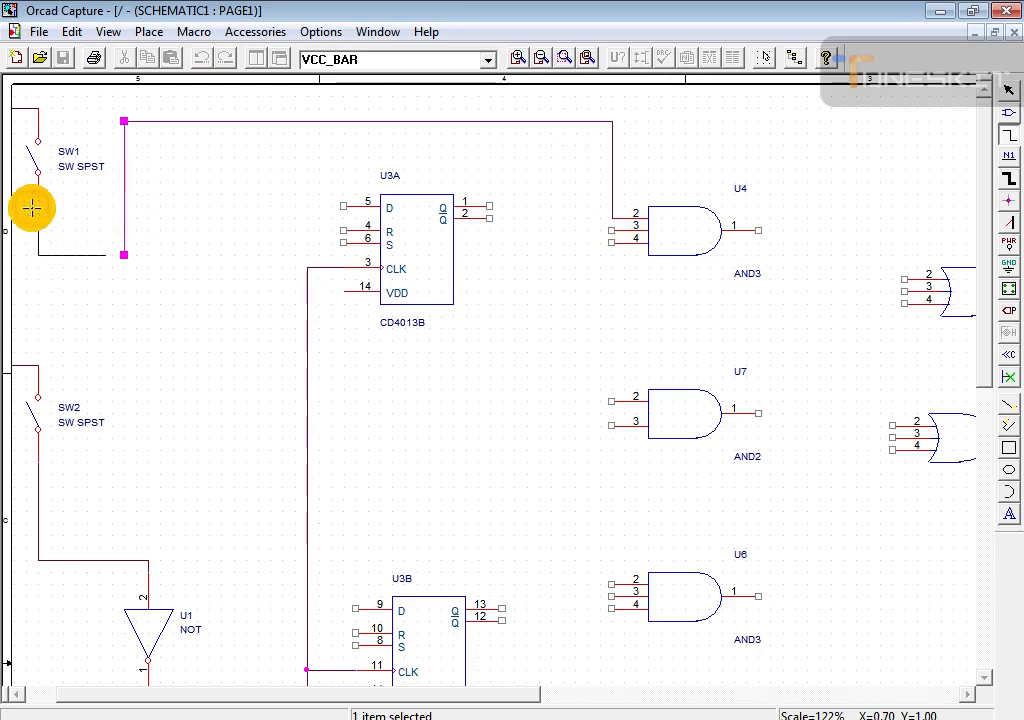
{"action": "left_click_drag", "start_coordinate": [132, 248], "coordinate": [27, 197]}
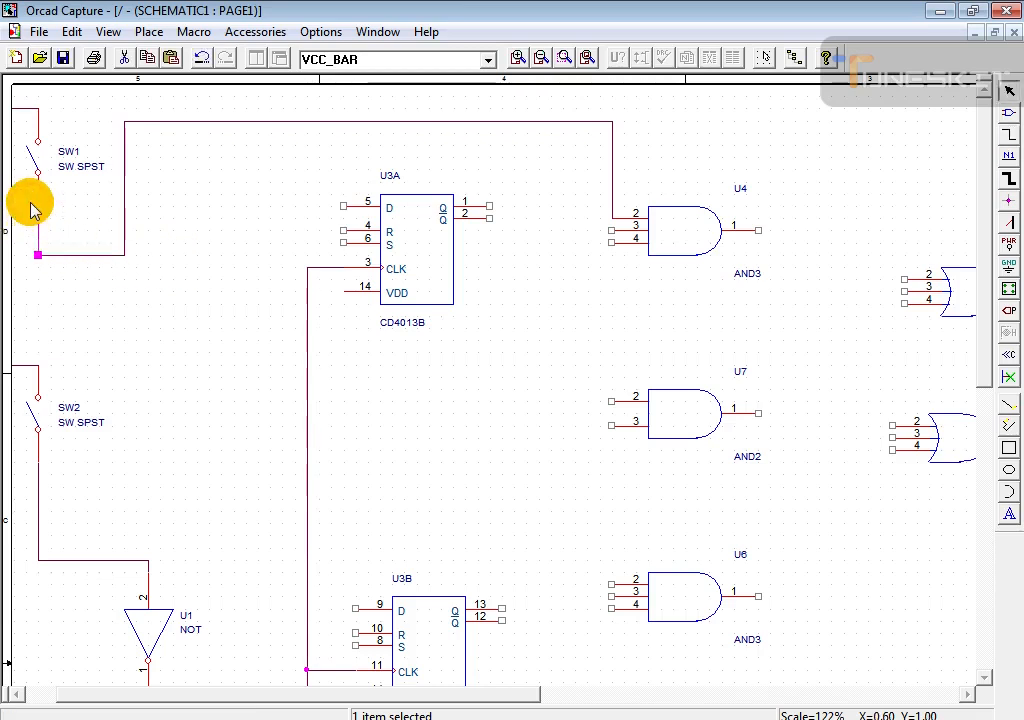
{"action": "left_click", "coordinate": [160, 373]}
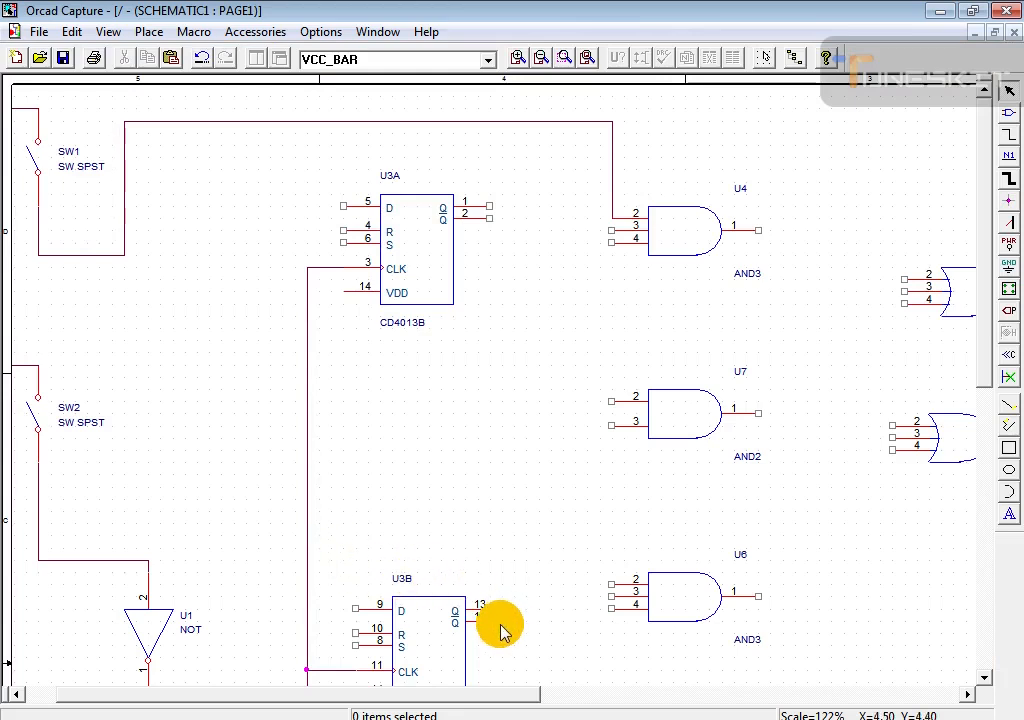
- Wire the inverted output, pin 12, of flip-flop U3B up to pin 3 of AND gate U4
{"action": "key", "text": "w"}
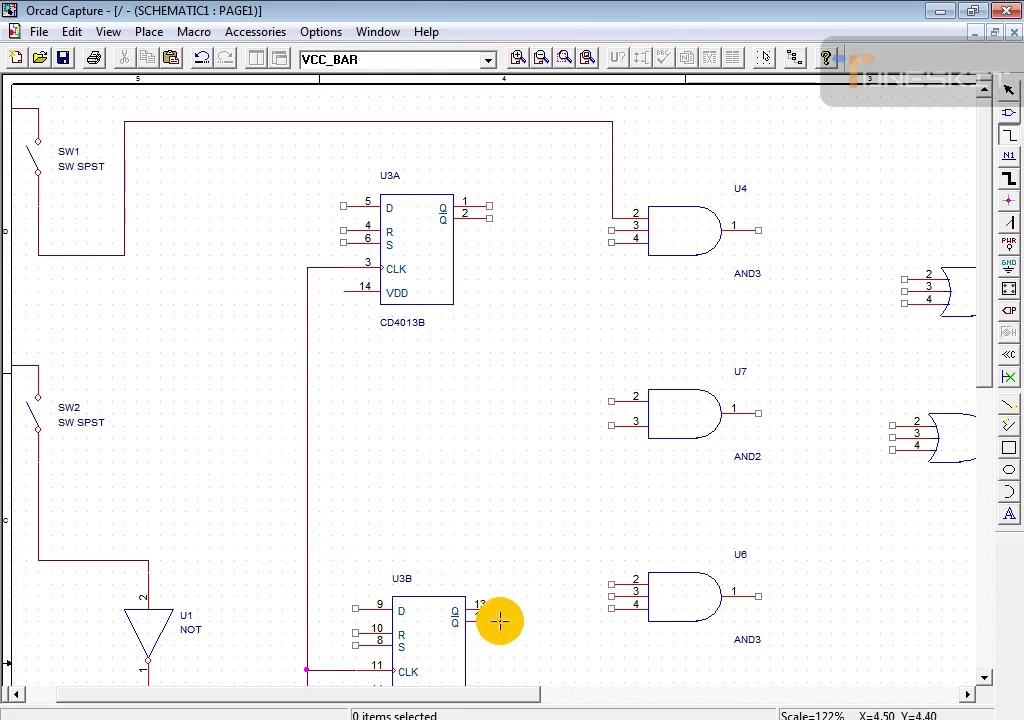
{"action": "left_click", "coordinate": [500, 619]}
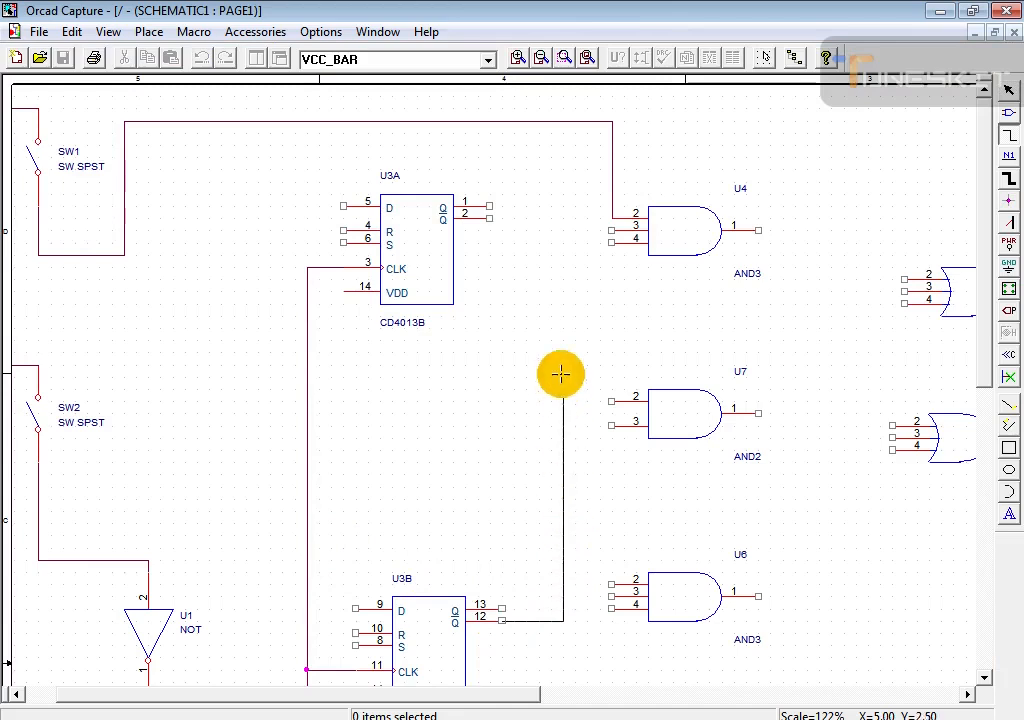
{"action": "left_click", "coordinate": [564, 231]}
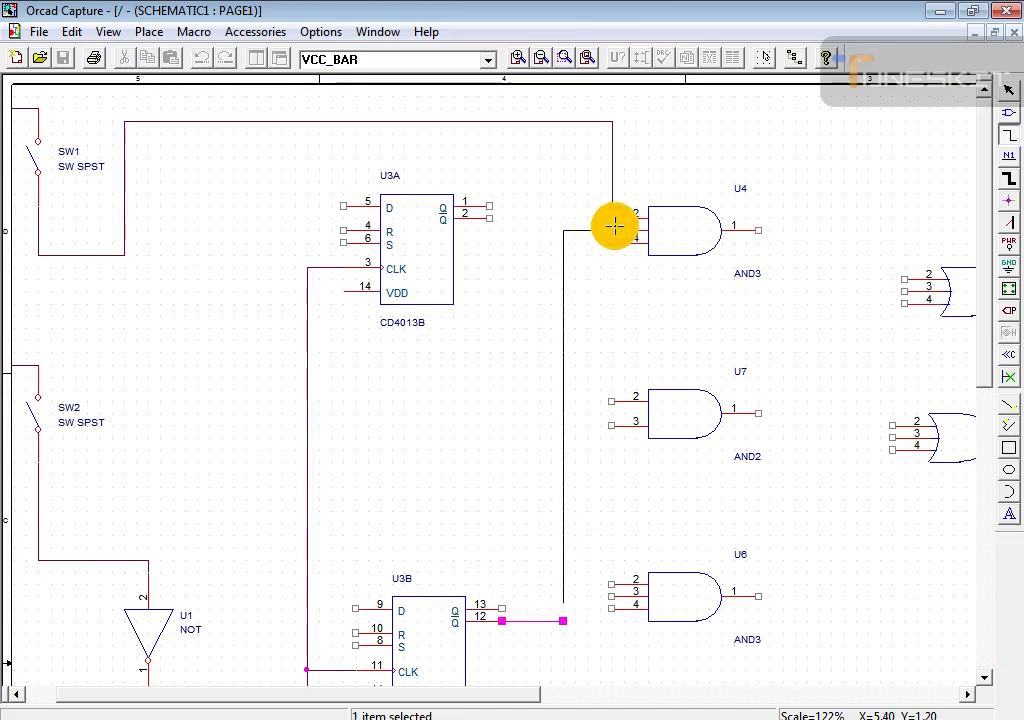
{"action": "left_click", "coordinate": [612, 230]}
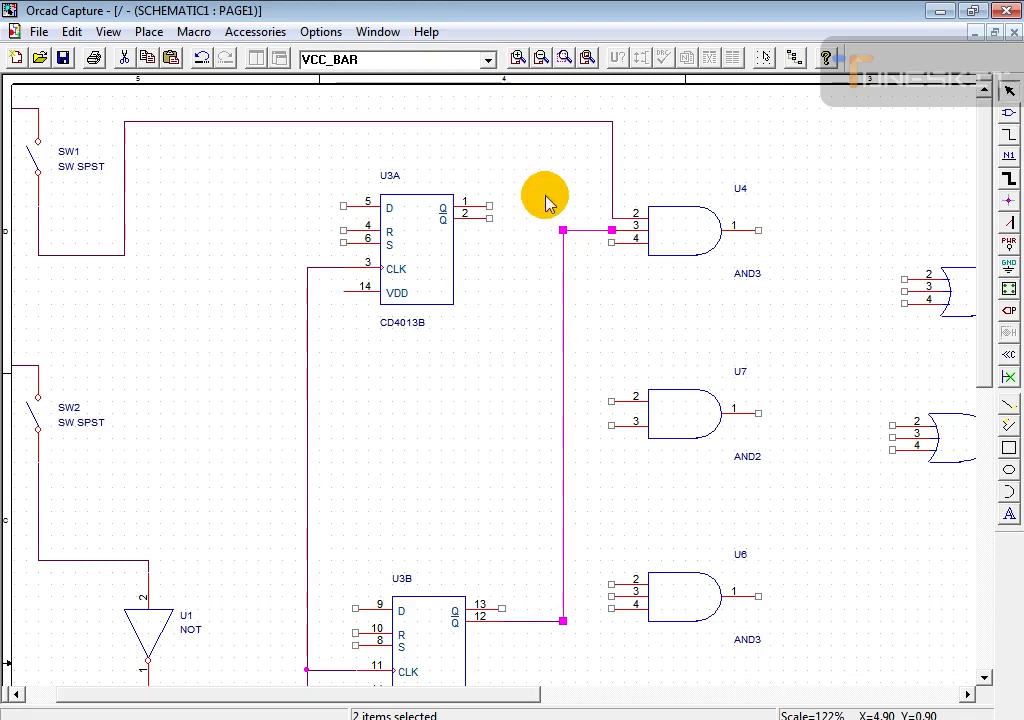
{"action": "key", "text": "Escape"}
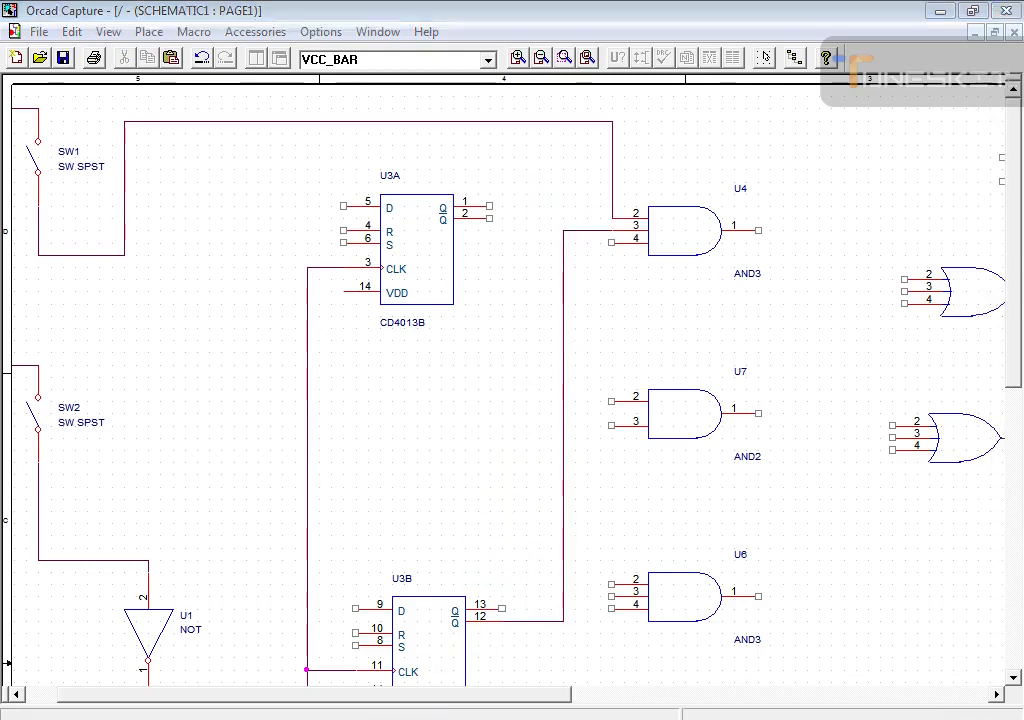
- Wire pin 4 of AND gate U4 to the inverted output, pin 2, of flip-flop U3A
{"action": "key", "text": "alt+Tab"}
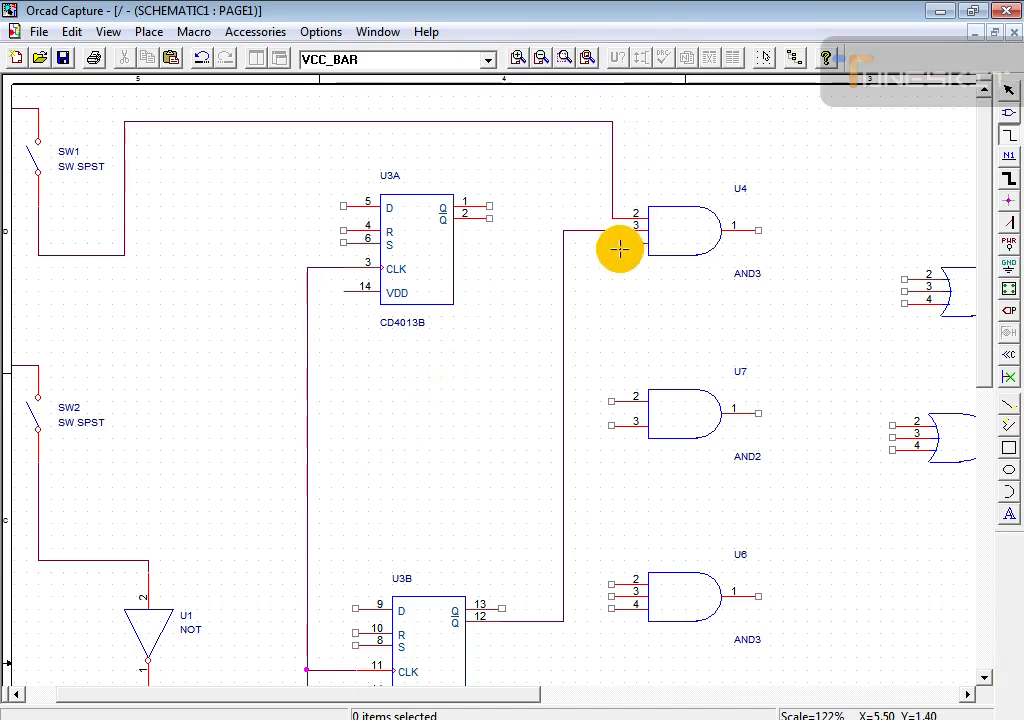
{"action": "left_click", "coordinate": [611, 242]}
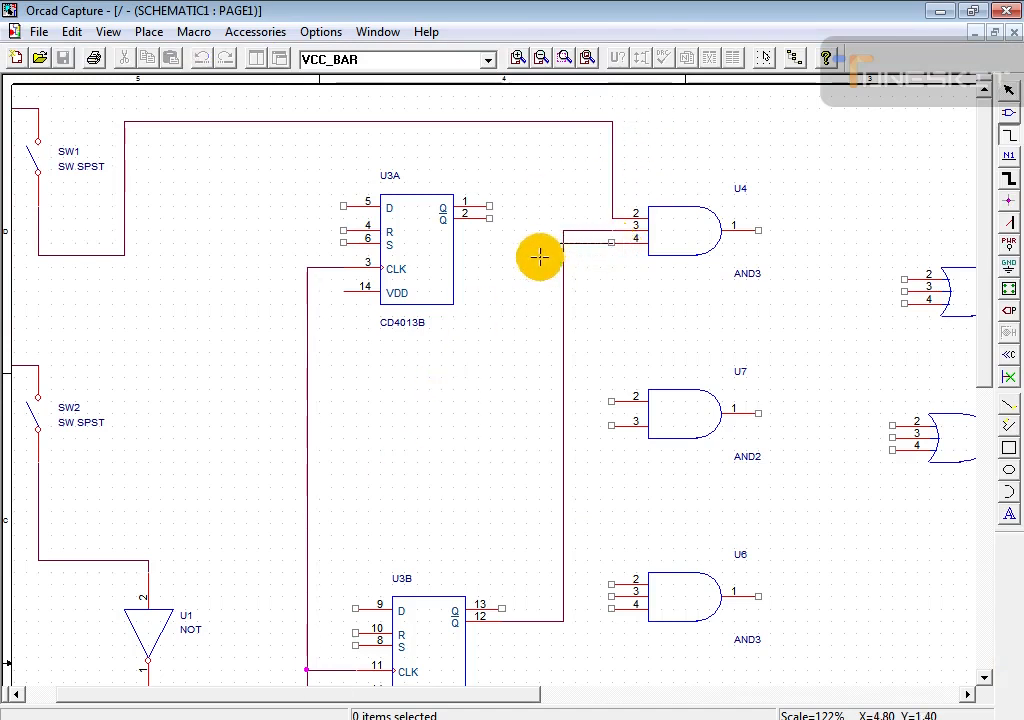
{"action": "left_click", "coordinate": [487, 218]}
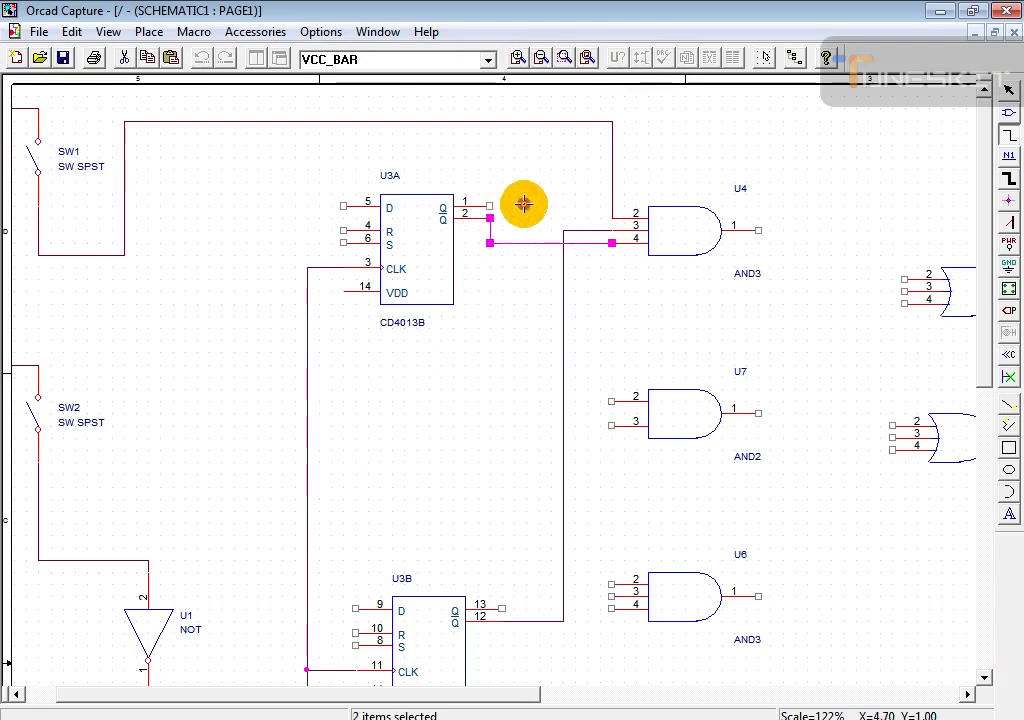
{"action": "key", "text": "Escape"}
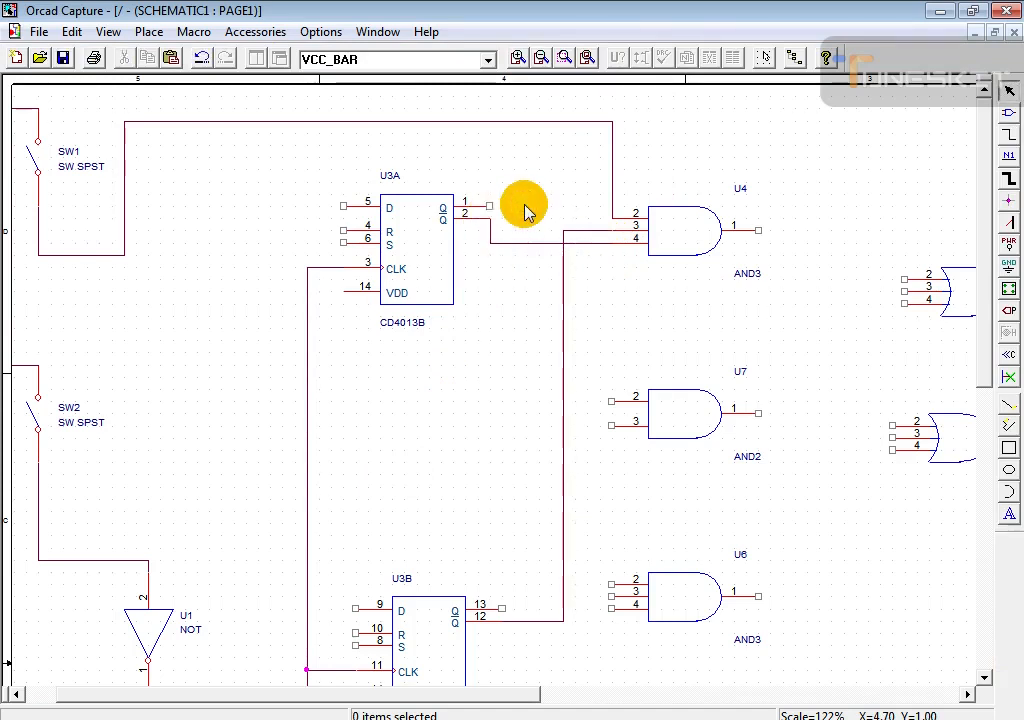
- Review the whole schematic and compare it with the traffic signal reference image in Windows Photo Viewer, then return to Orcad Capture
{"action": "scroll", "coordinate": [525, 206], "scroll_direction": "up", "scroll_amount": 1, "text": "ctrl"}
{"action": "scroll", "coordinate": [494, 325], "scroll_direction": "down", "scroll_amount": 2, "text": "ctrl"}
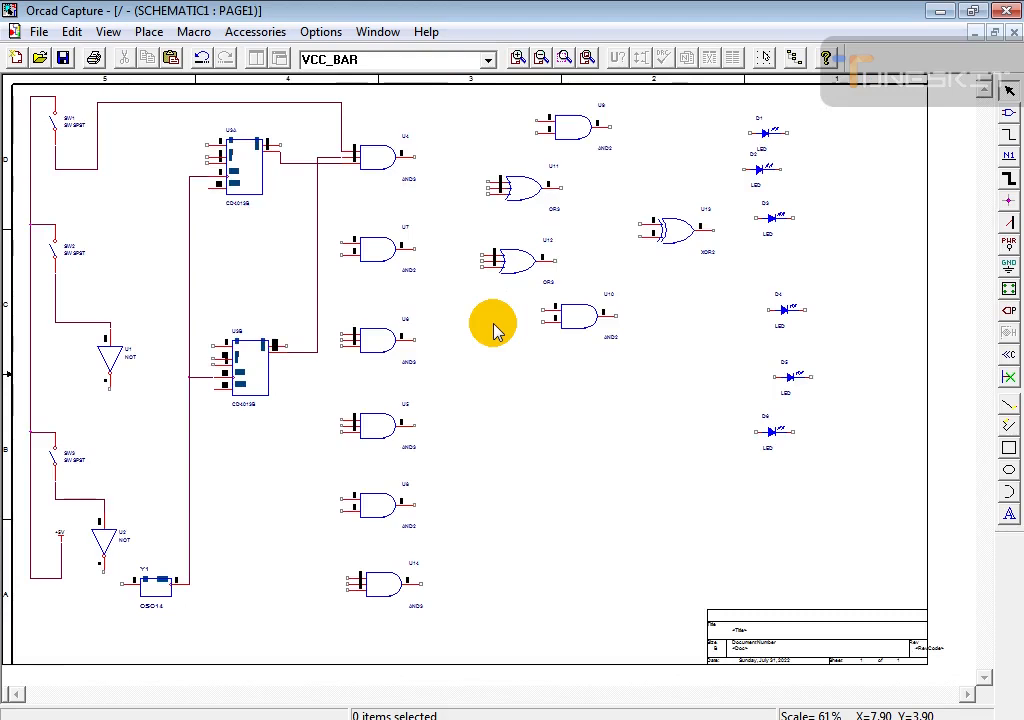
{"action": "scroll", "coordinate": [494, 330], "scroll_direction": "up", "scroll_amount": 1, "text": "ctrl"}
{"action": "scroll", "coordinate": [497, 390], "scroll_direction": "down", "scroll_amount": 1, "text": "ctrl"}
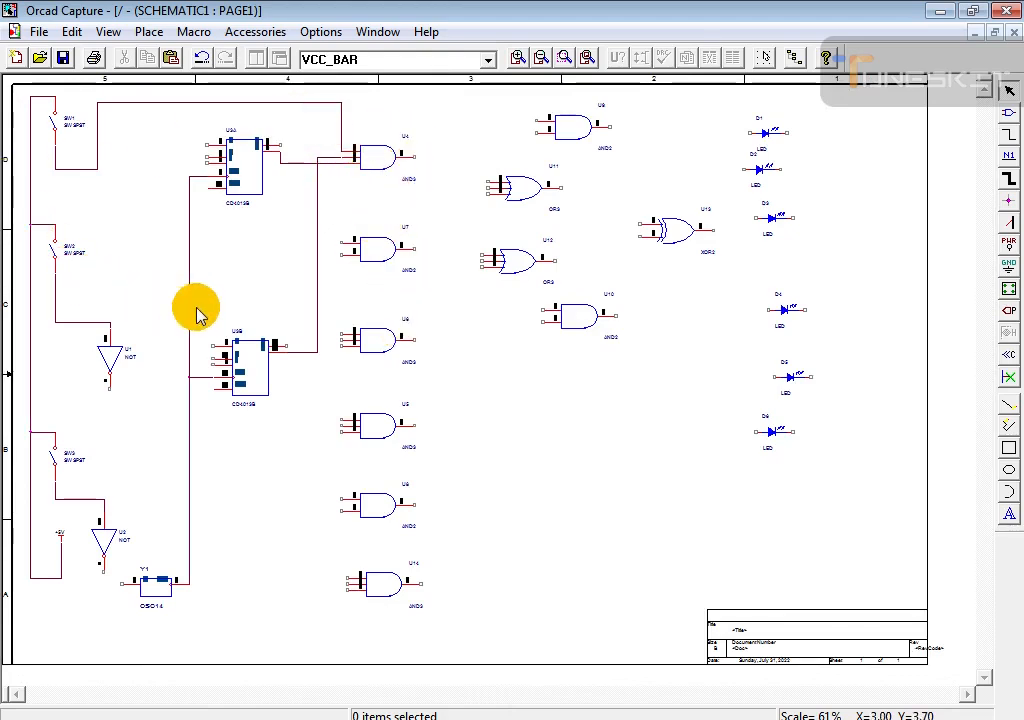
{"action": "left_click", "coordinate": [368, 718]}
{"action": "left_click", "coordinate": [368, 718]}
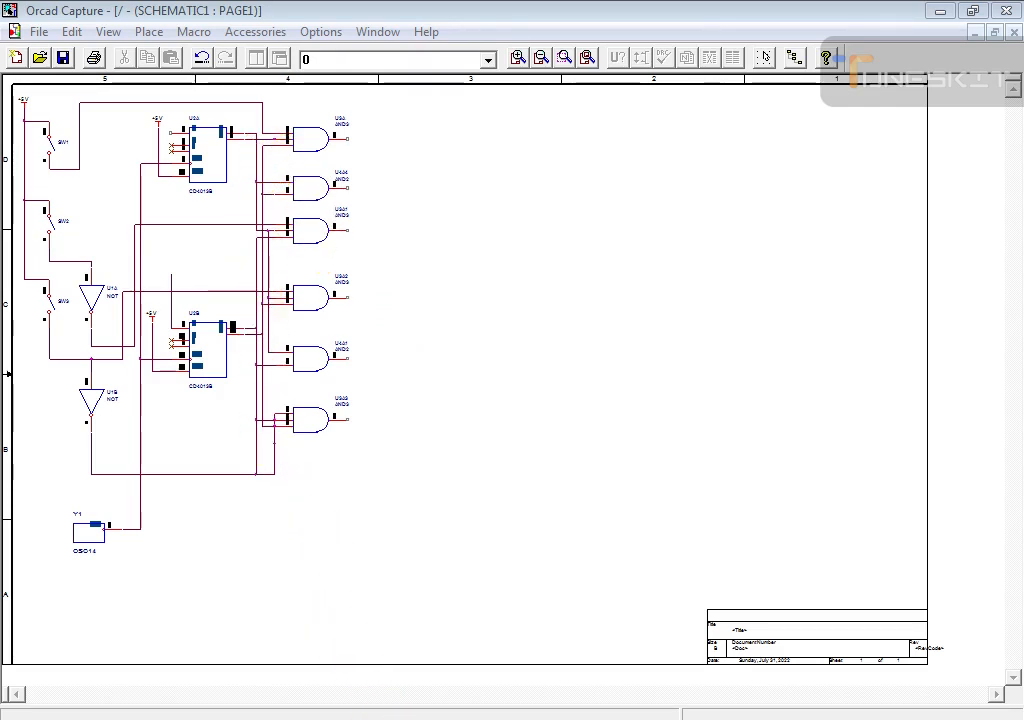
{"action": "left_click", "coordinate": [384, 719]}
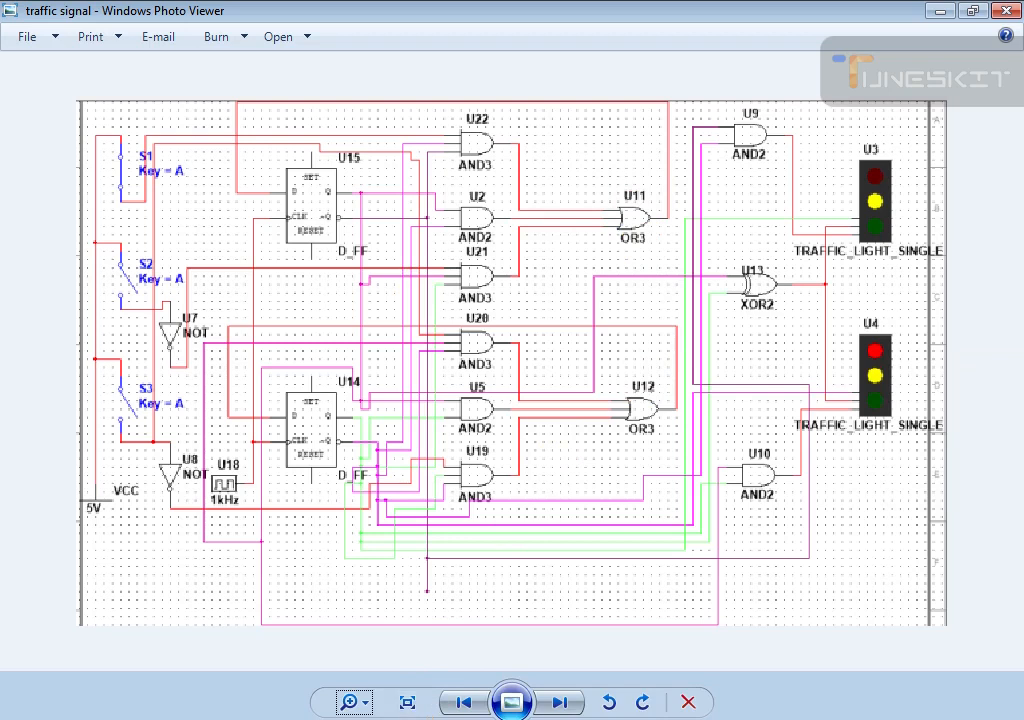
{"action": "left_click", "coordinate": [400, 719]}
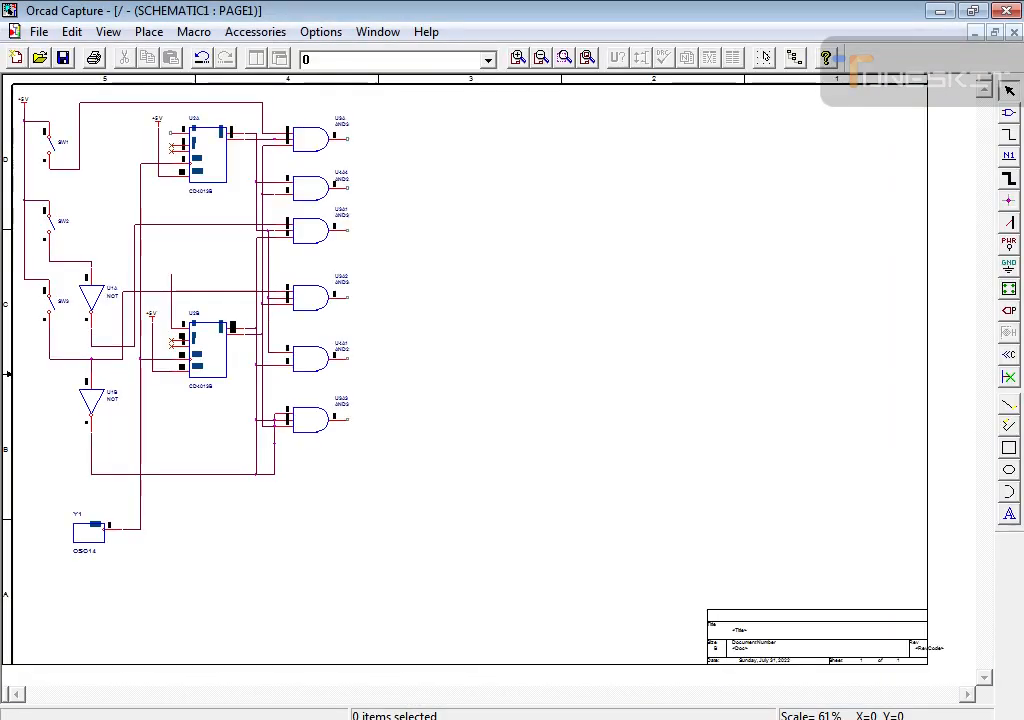
- Place two OR3 parts from the GATE library, one above the other, to the right of the AND gate column
{"action": "left_click", "coordinate": [1008, 112]}
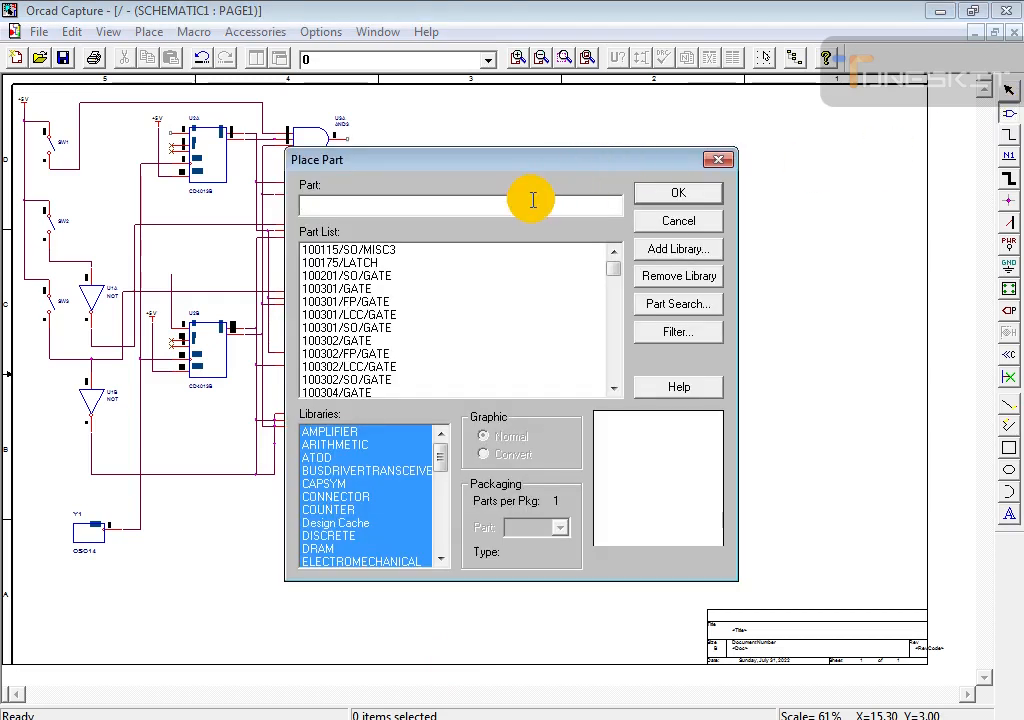
{"action": "type", "text": "or"}
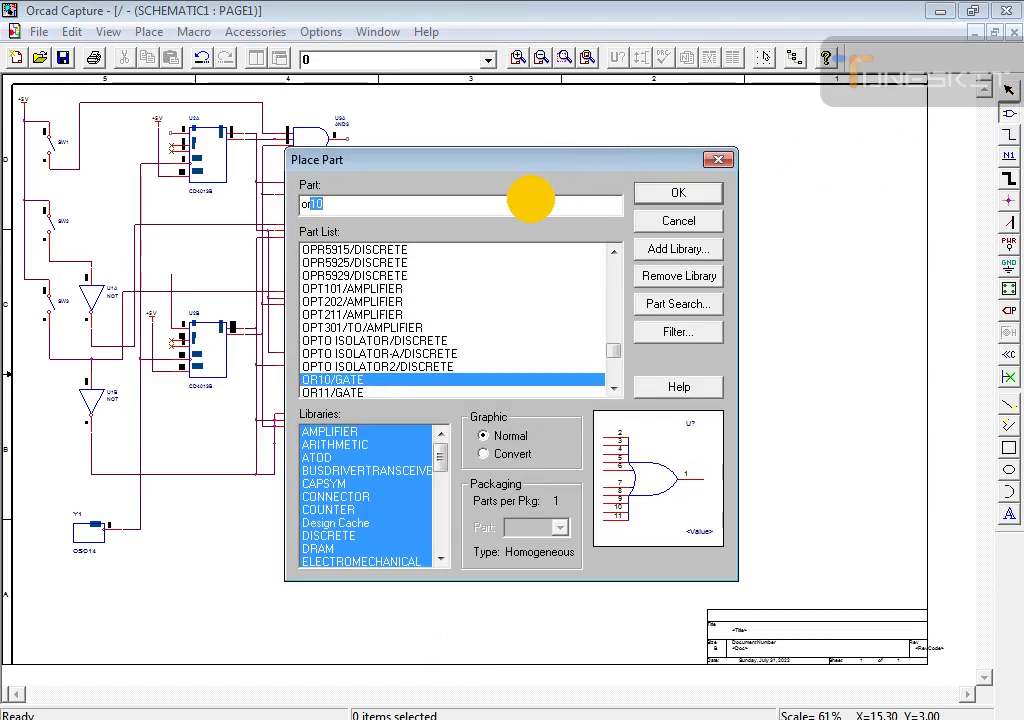
{"action": "type", "text": "3"}
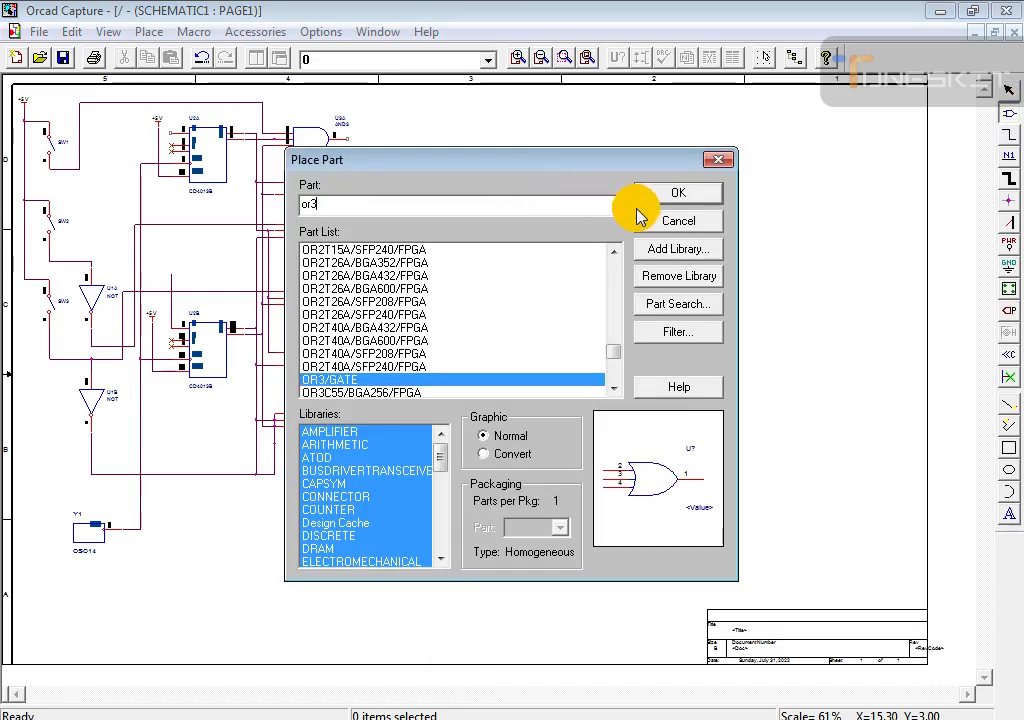
{"action": "left_click_drag", "start_coordinate": [590, 162], "coordinate": [487, 338]}
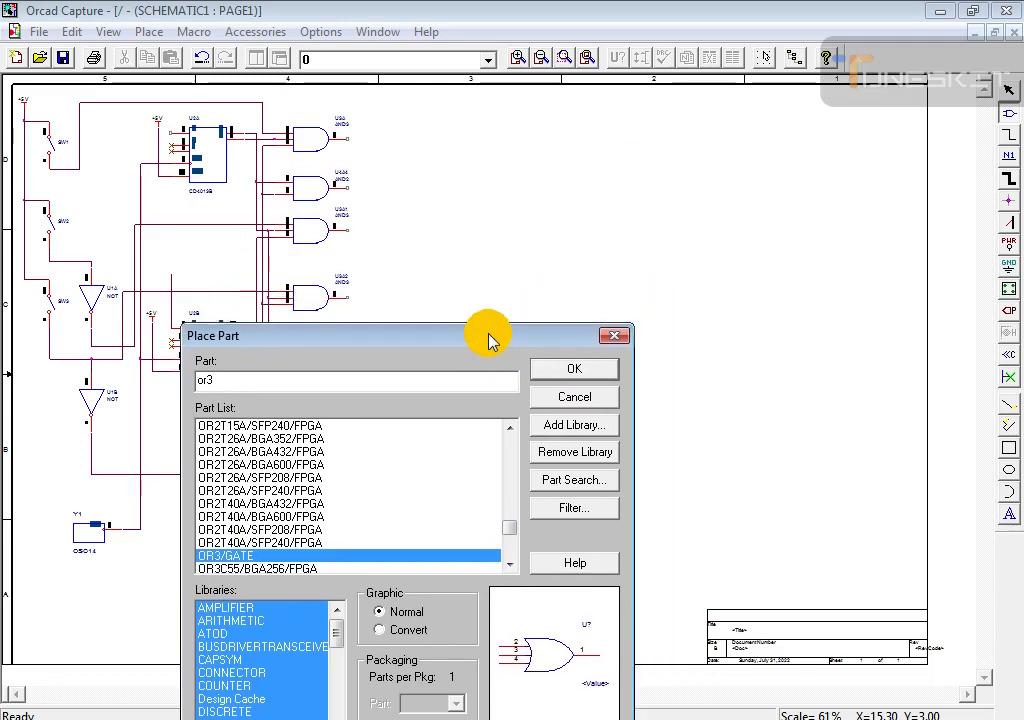
{"action": "left_click", "coordinate": [560, 366]}
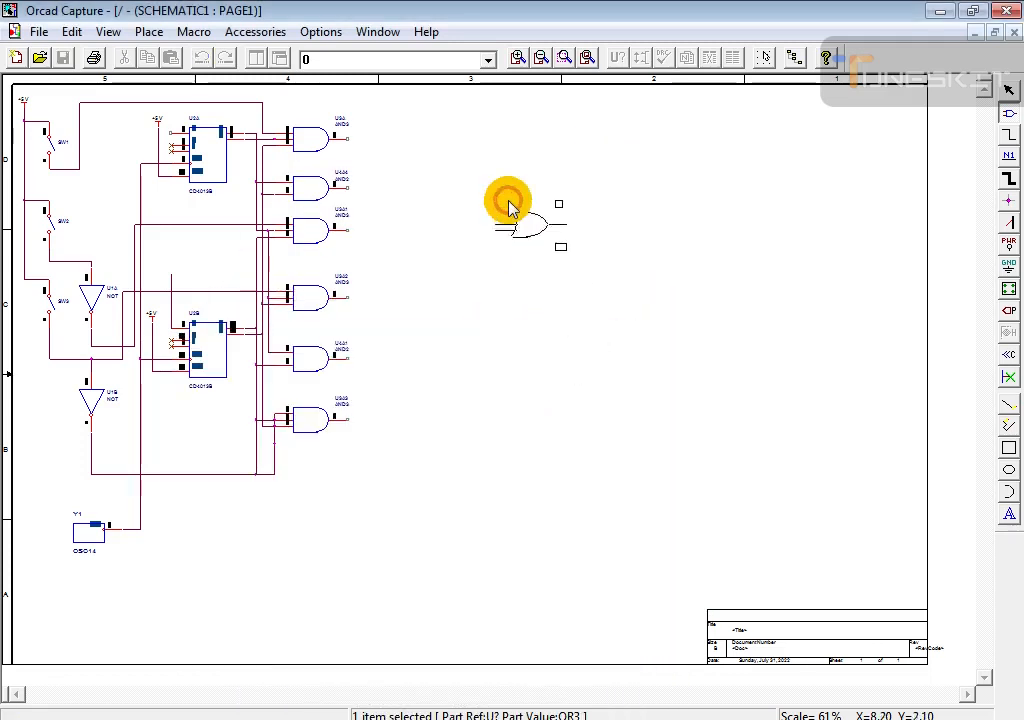
{"action": "left_click", "coordinate": [470, 163]}
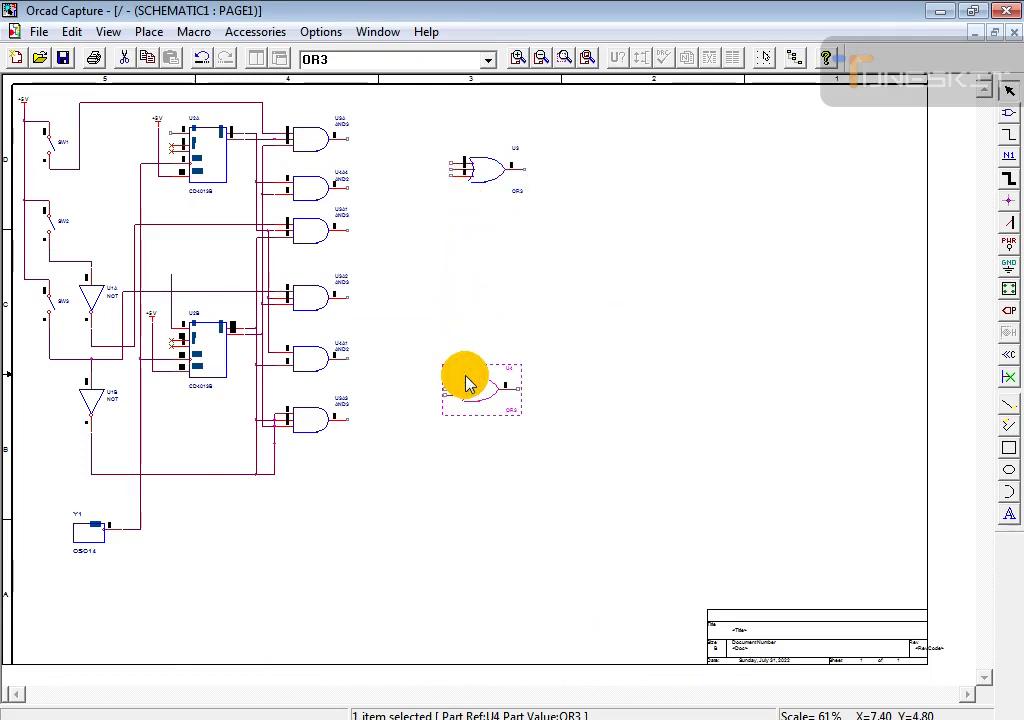
- Following the reference image, duplicate the upper AND2 gate twice, placing one copy upper right and one lower right of the OR3 gates
{"action": "left_click", "coordinate": [368, 719]}
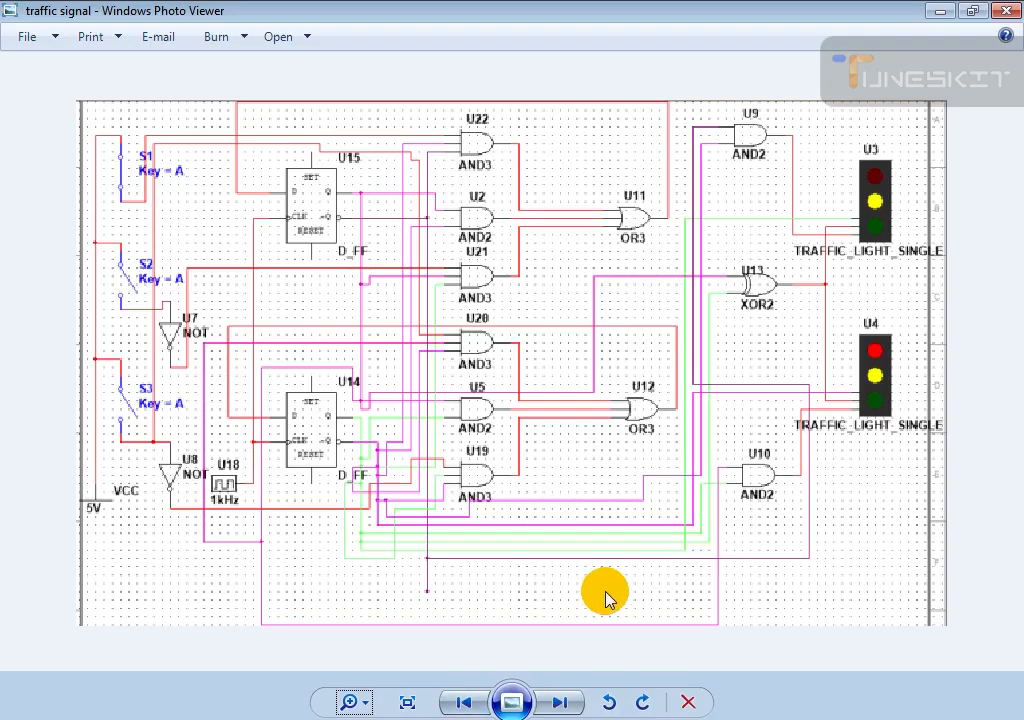
{"action": "left_click", "coordinate": [410, 716]}
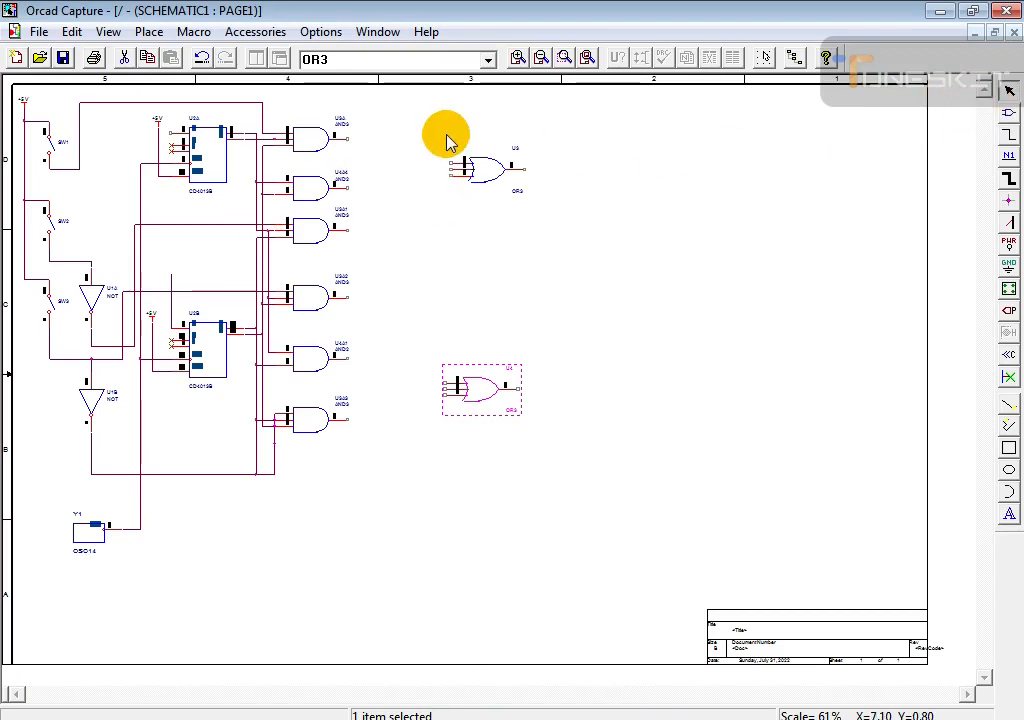
{"action": "left_click", "coordinate": [310, 197]}
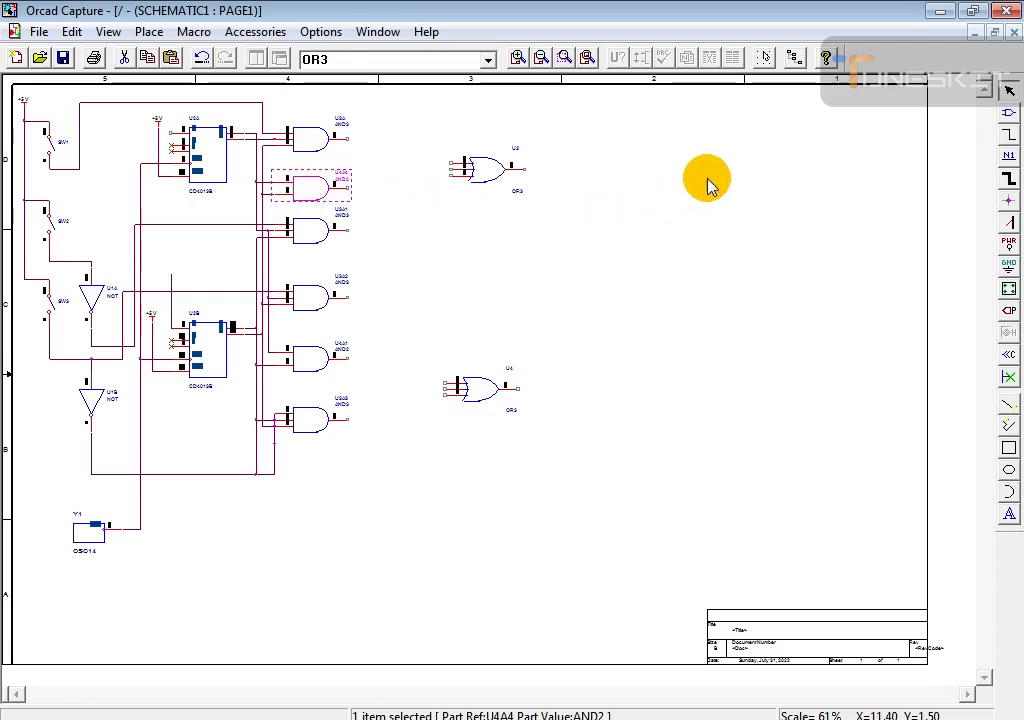
{"action": "key", "text": "ctrl+v"}
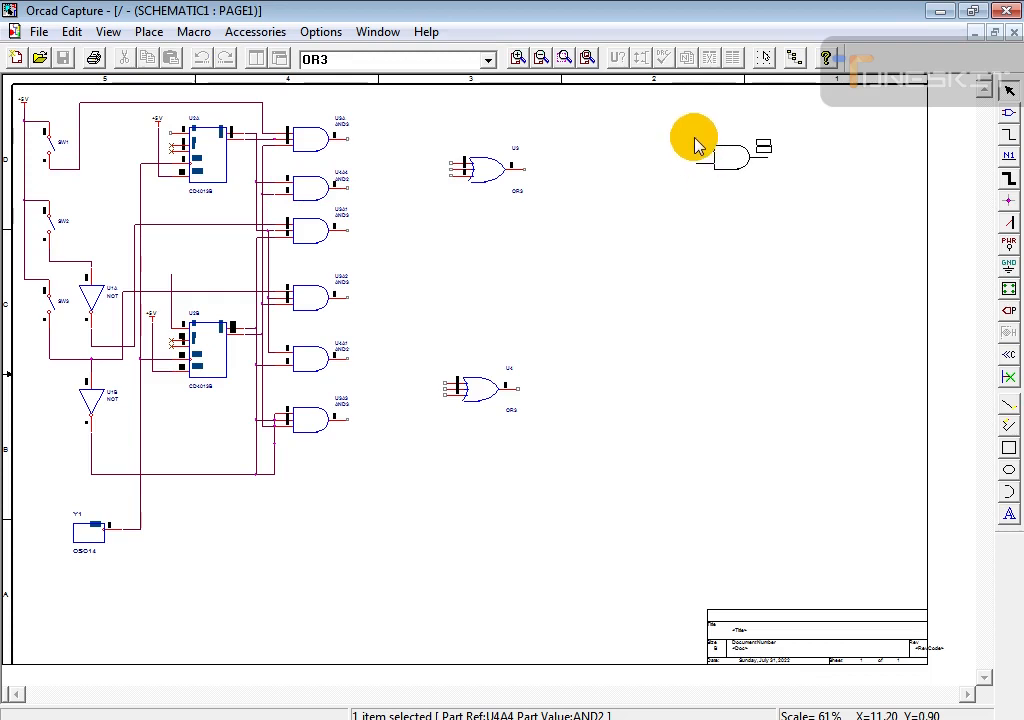
{"action": "left_click", "coordinate": [695, 145]}
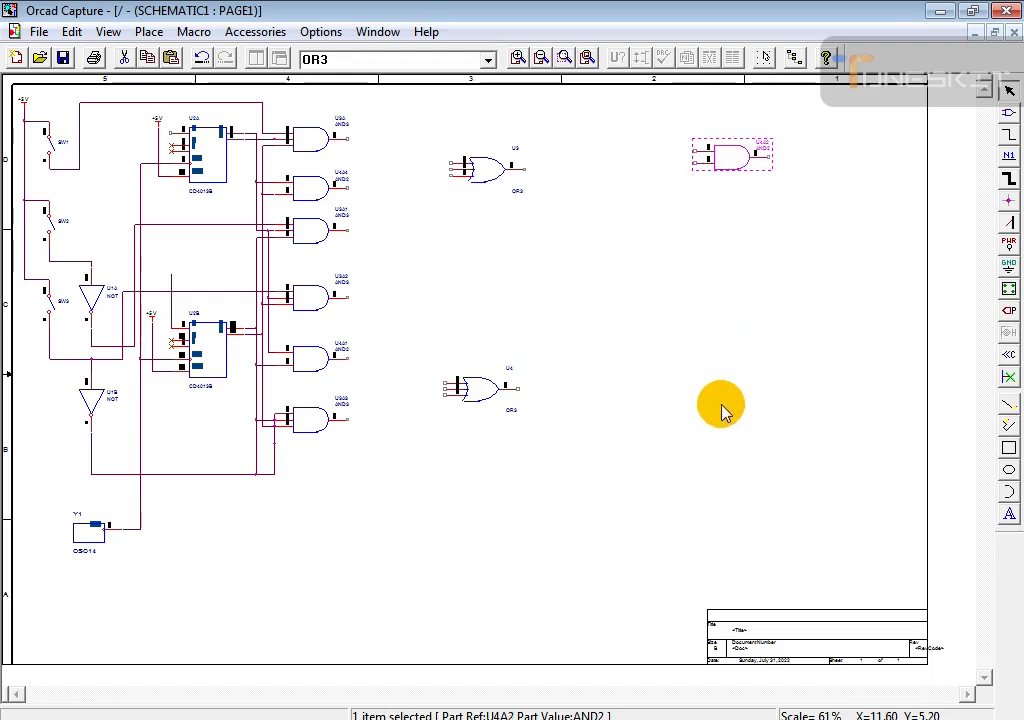
{"action": "key", "text": "ctrl+v"}
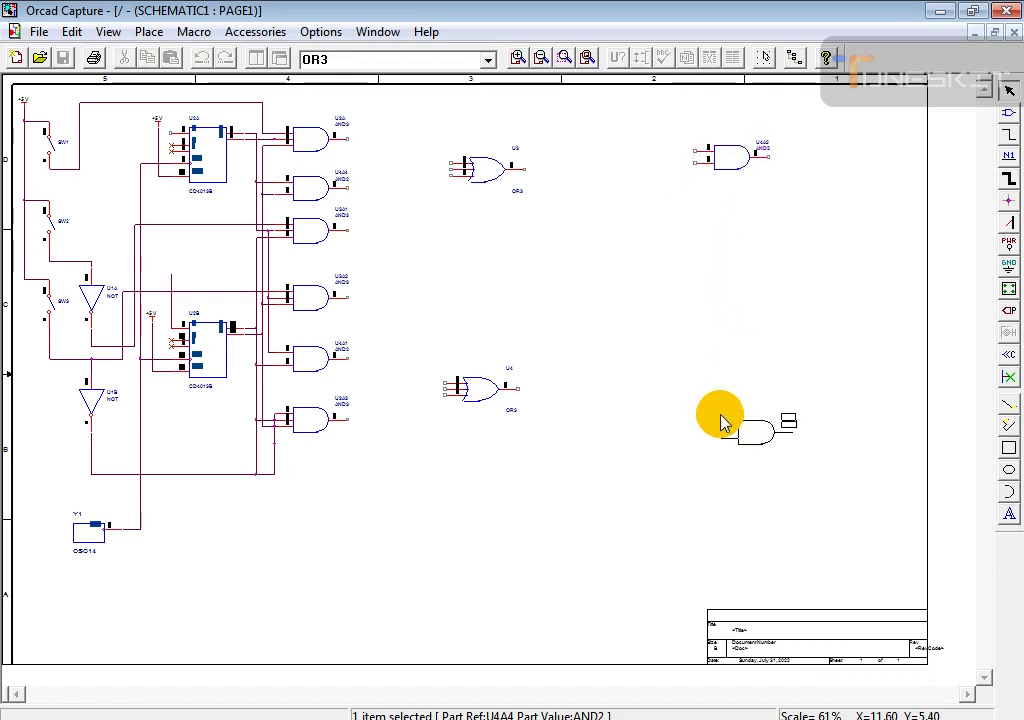
{"action": "left_click", "coordinate": [711, 421]}
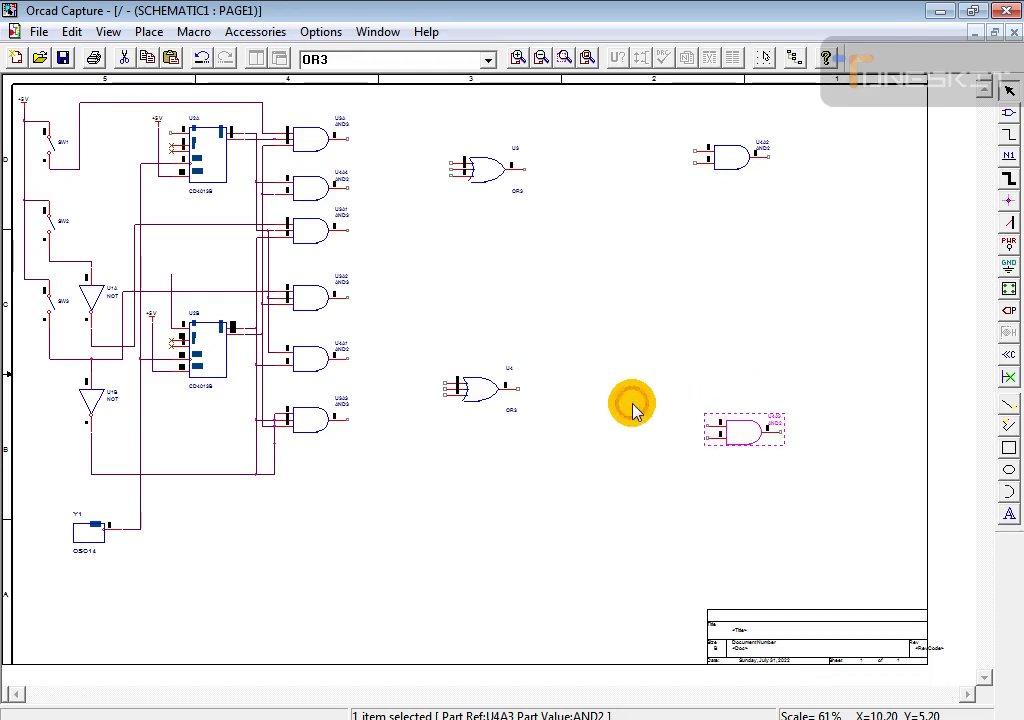
- Place an XOR2 part between the two new AND2 gates on the right side of the schematic
{"action": "left_click", "coordinate": [365, 718]}
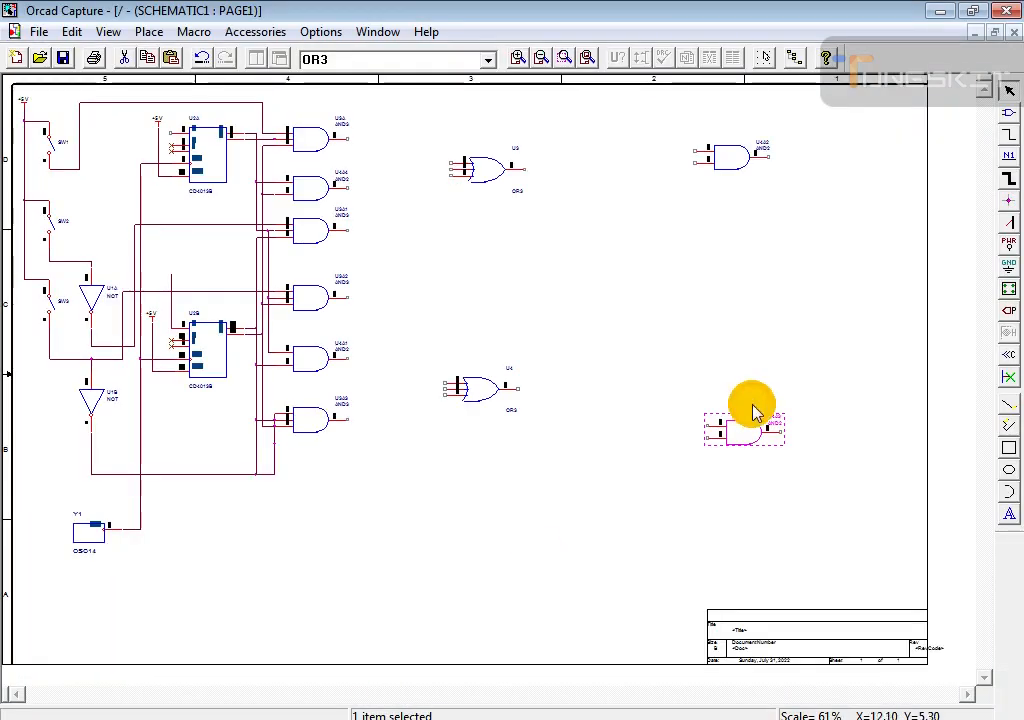
{"action": "left_click", "coordinate": [1009, 113]}
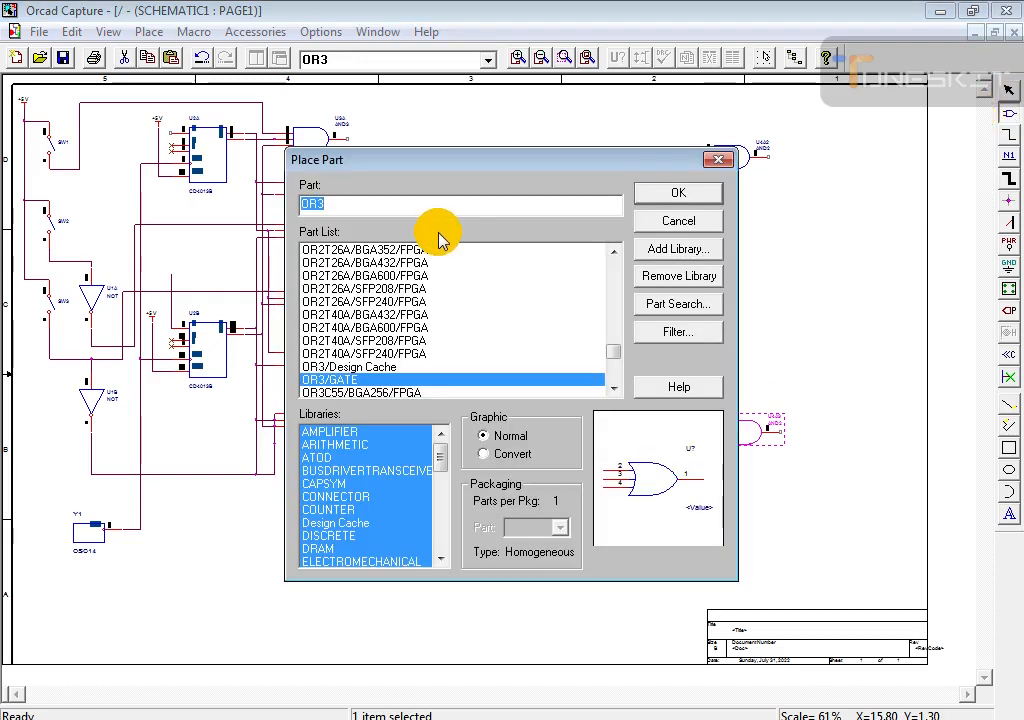
{"action": "type", "text": "x"}
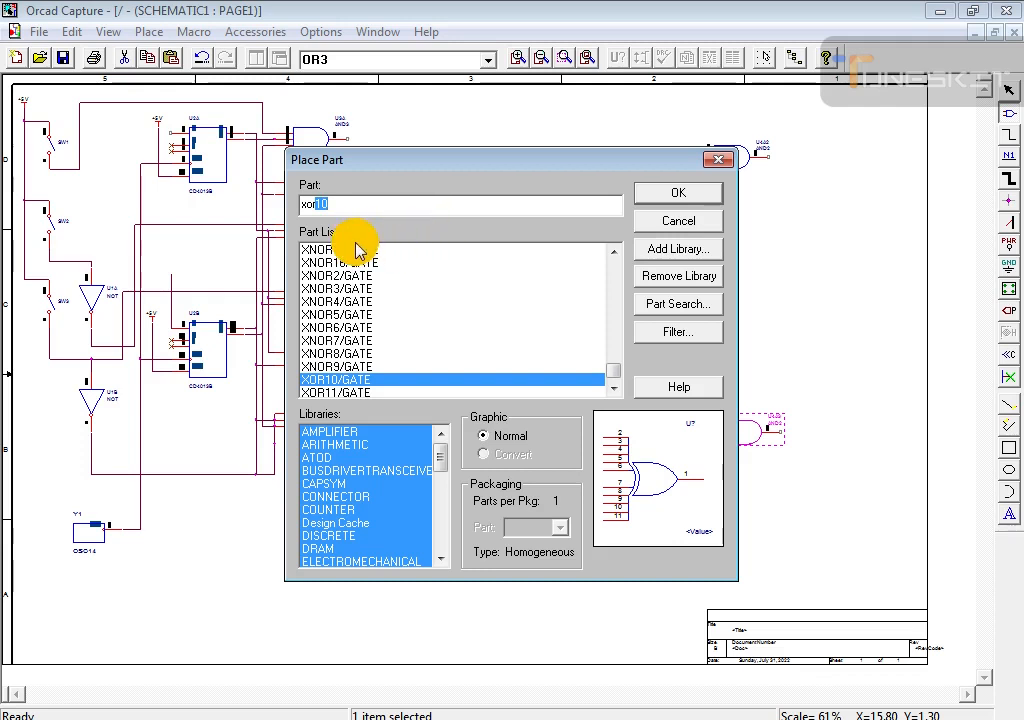
{"action": "type", "text": "or2"}
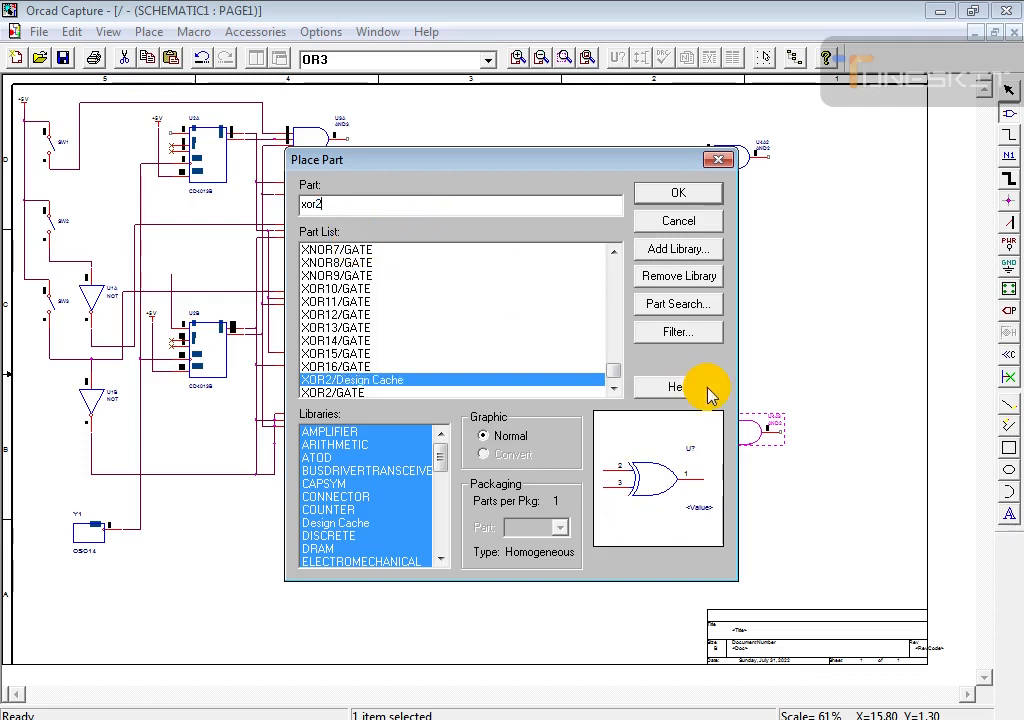
{"action": "left_click", "coordinate": [677, 196]}
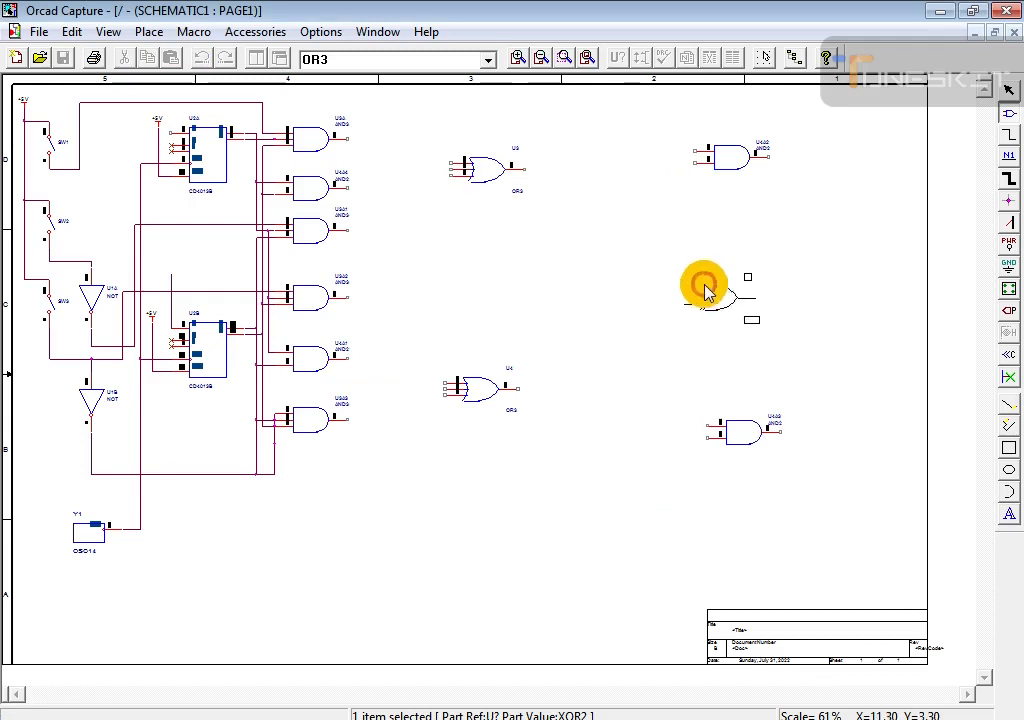
{"action": "left_click", "coordinate": [722, 267]}
{"action": "key", "text": "Escape"}
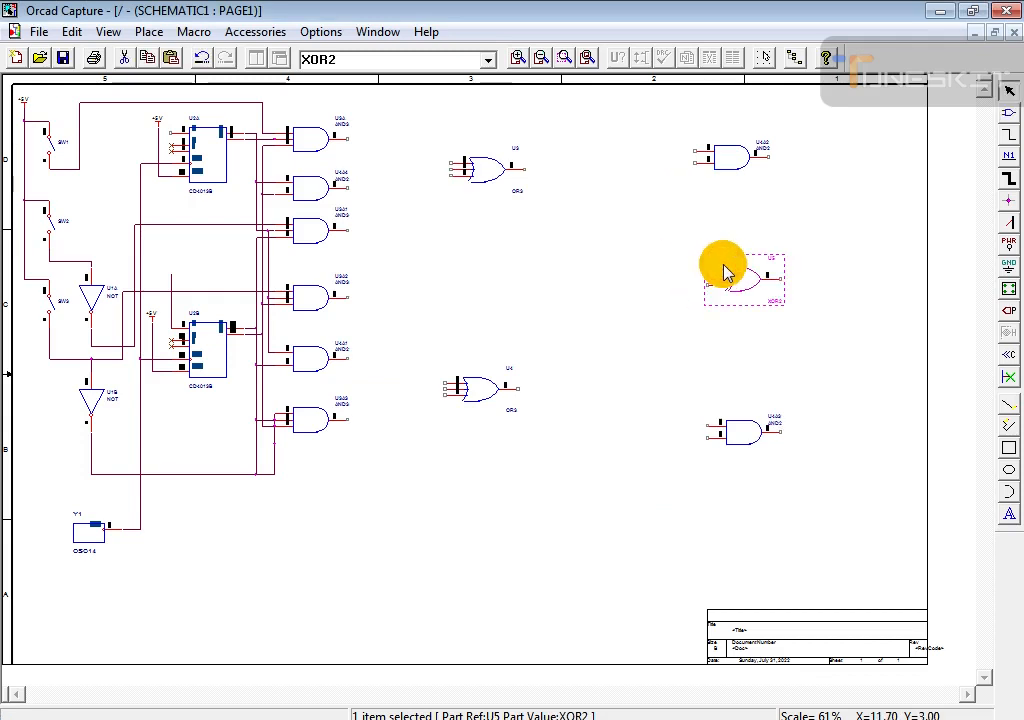
{"action": "left_click", "coordinate": [452, 617]}
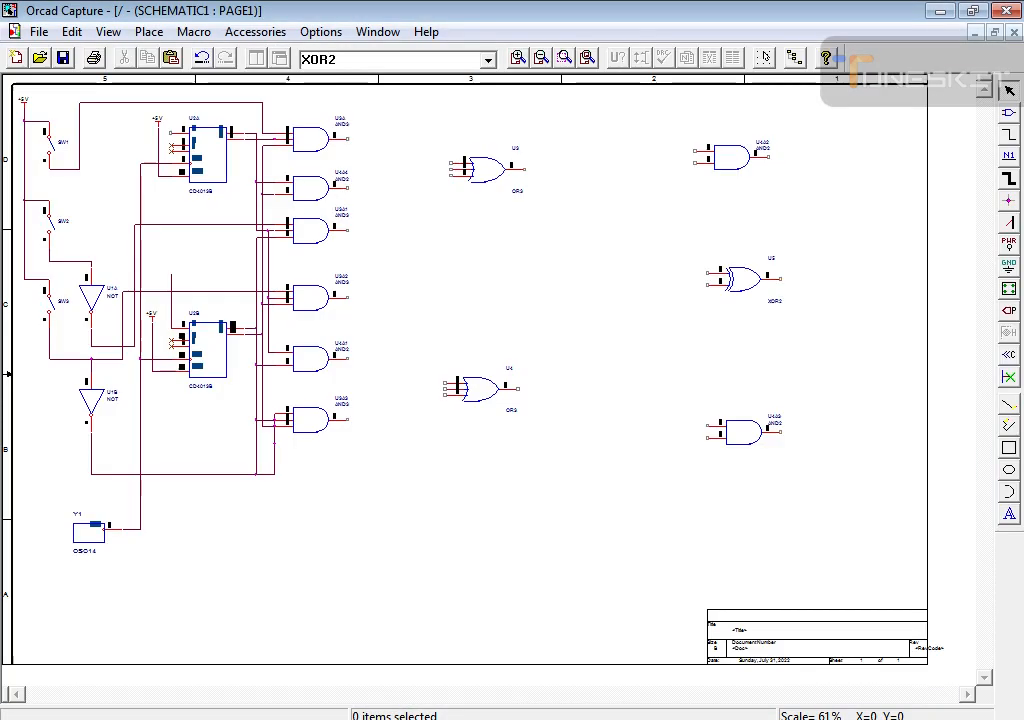
- Move the upper OR3 gate slightly down and toward the AND gate column
{"action": "left_click", "coordinate": [476, 178]}
{"action": "mouse_move", "coordinate": [476, 178]}
{"action": "left_mouse_down"}
{"action": "mouse_move", "coordinate": [460, 183]}
{"action": "mouse_move", "coordinate": [489, 183]}
{"action": "mouse_move", "coordinate": [464, 183]}
{"action": "left_mouse_up"}
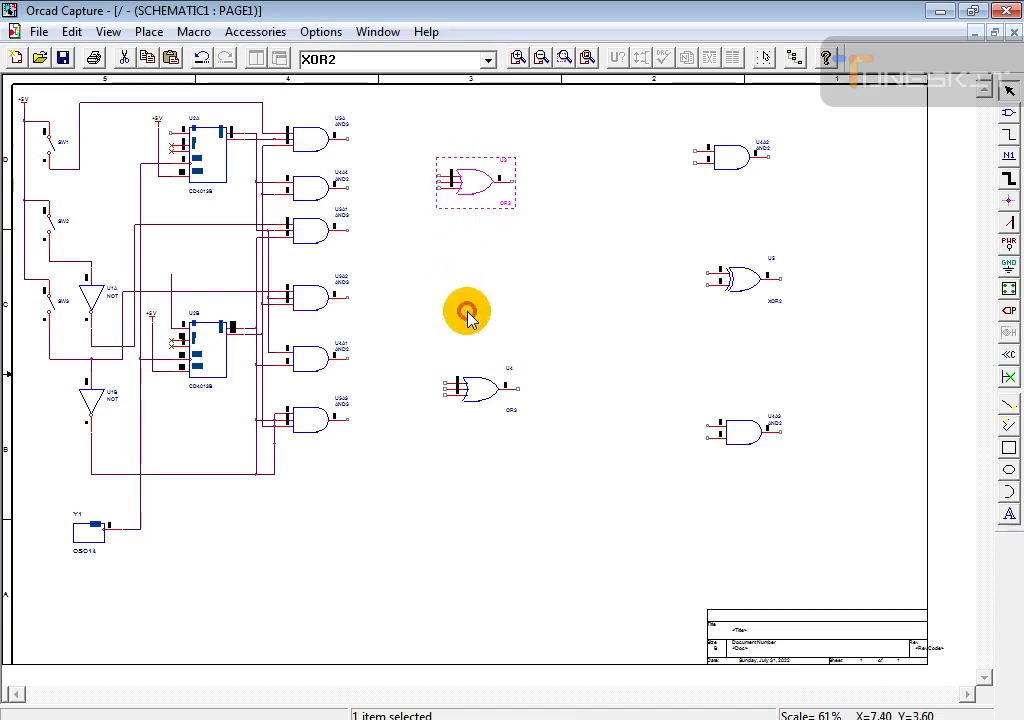
- Following the reference image, wire the outputs of U3A, U4A4 and U3A1 to pins 2, 3 and 4 of the upper OR3 gate U3
{"action": "left_click", "coordinate": [386, 719]}
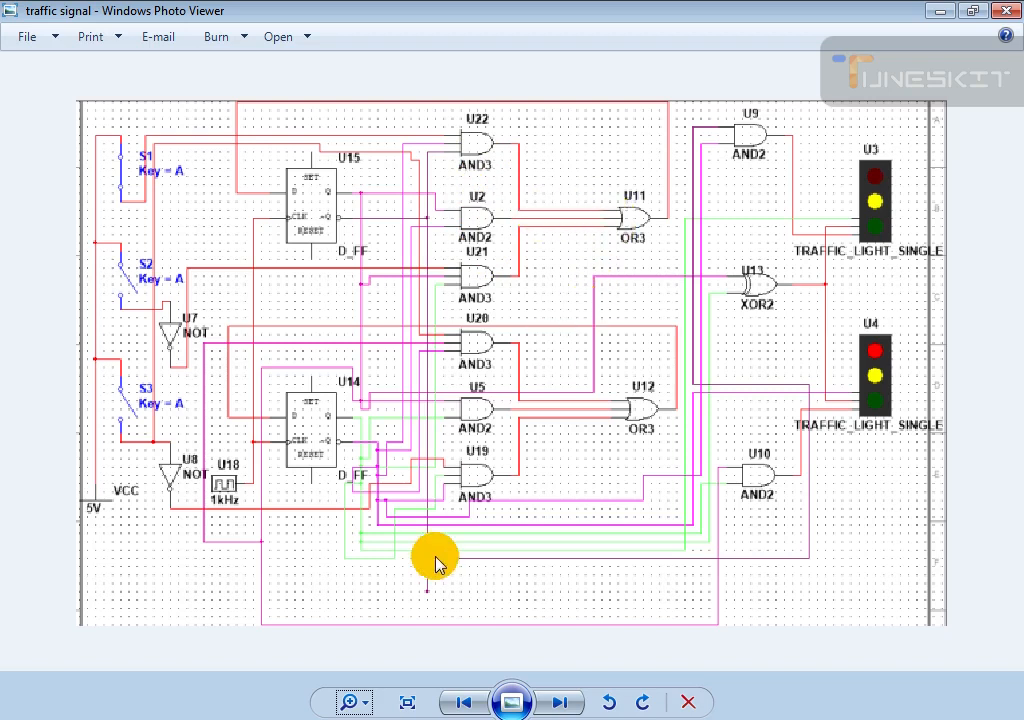
{"action": "key", "text": "alt+Tab"}
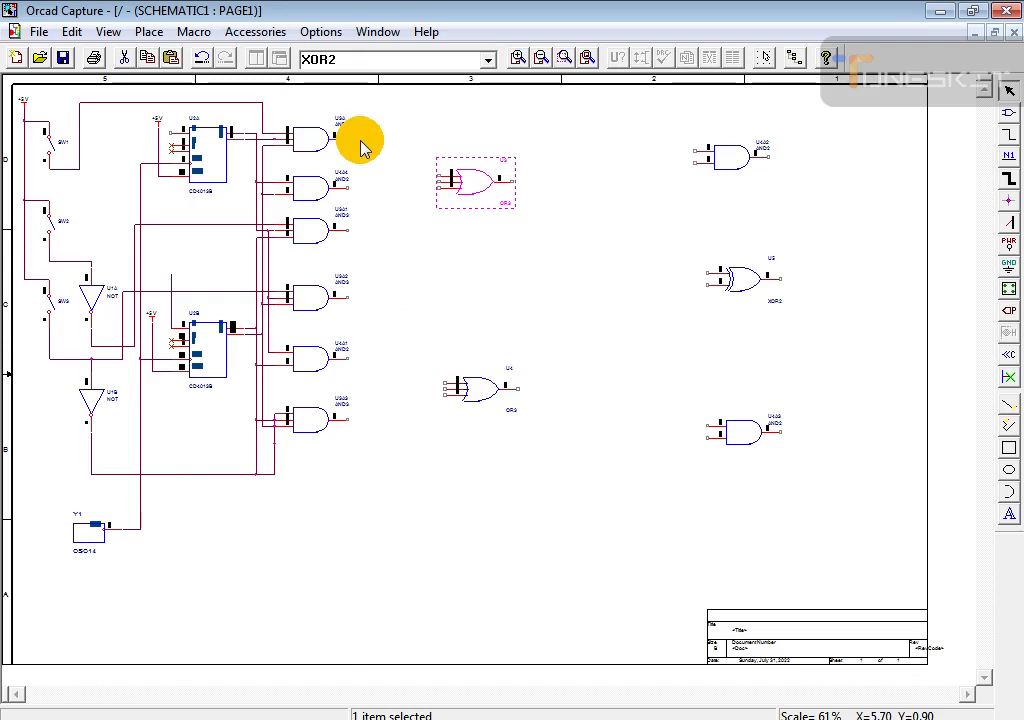
{"action": "key", "text": "i"}
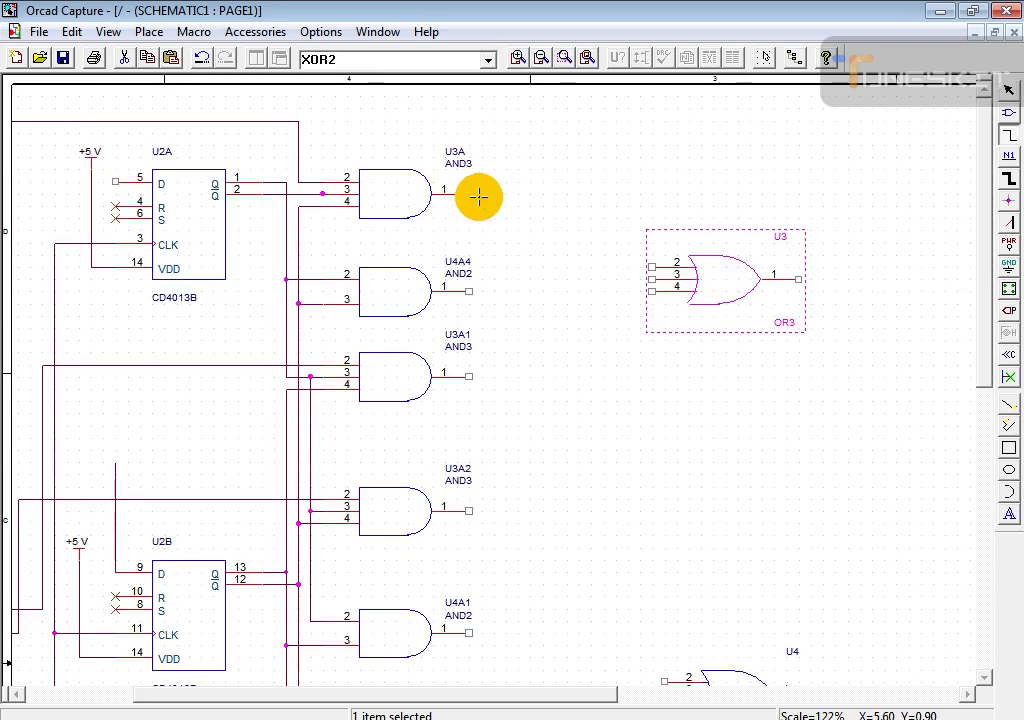
{"action": "left_click", "coordinate": [469, 193]}
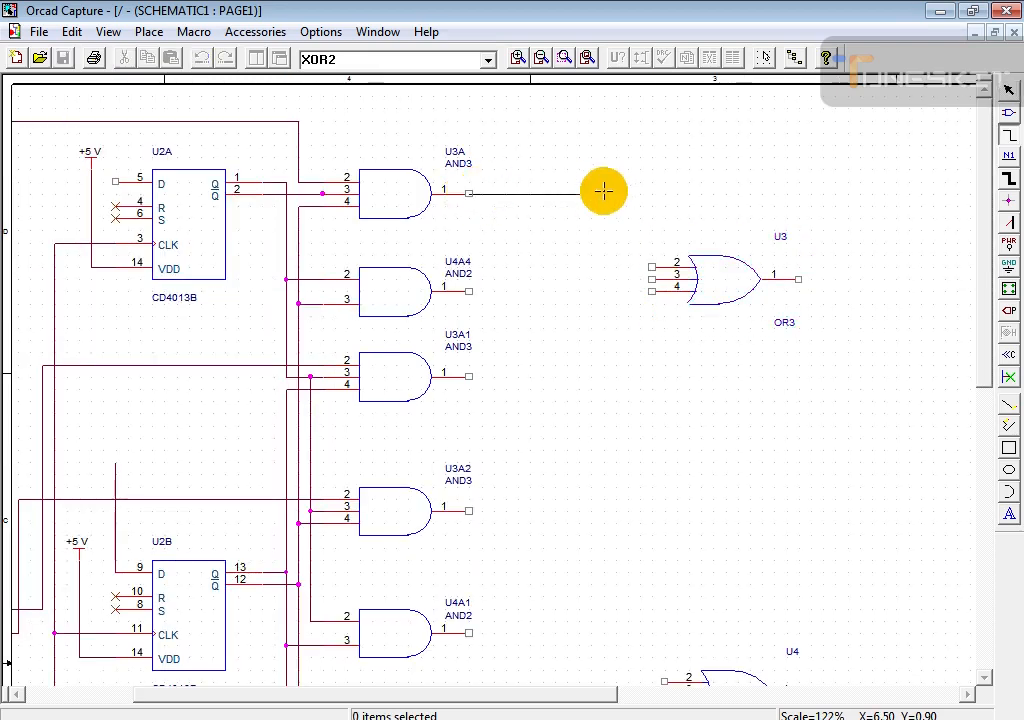
{"action": "left_click", "coordinate": [651, 266]}
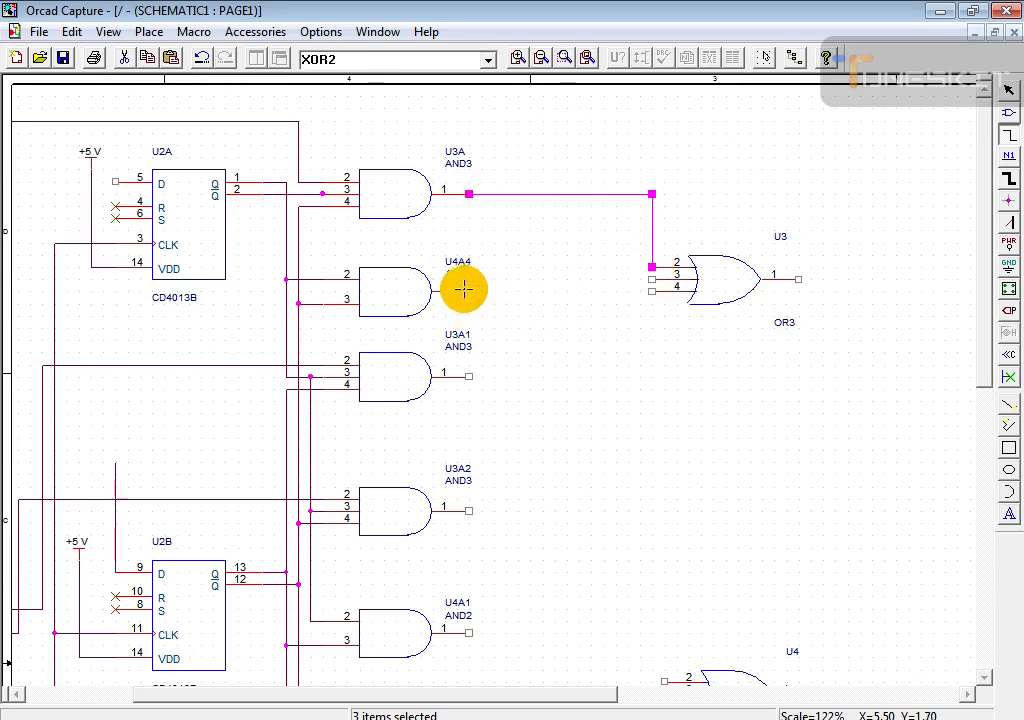
{"action": "left_click_drag", "start_coordinate": [469, 291], "coordinate": [603, 285]}
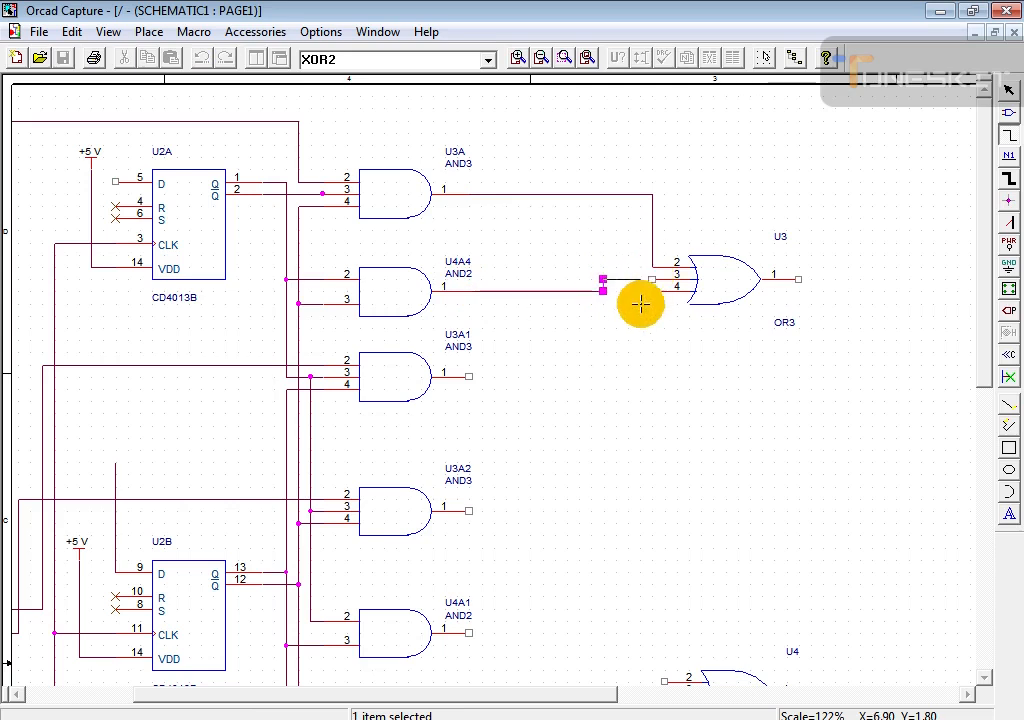
{"action": "left_click", "coordinate": [653, 282]}
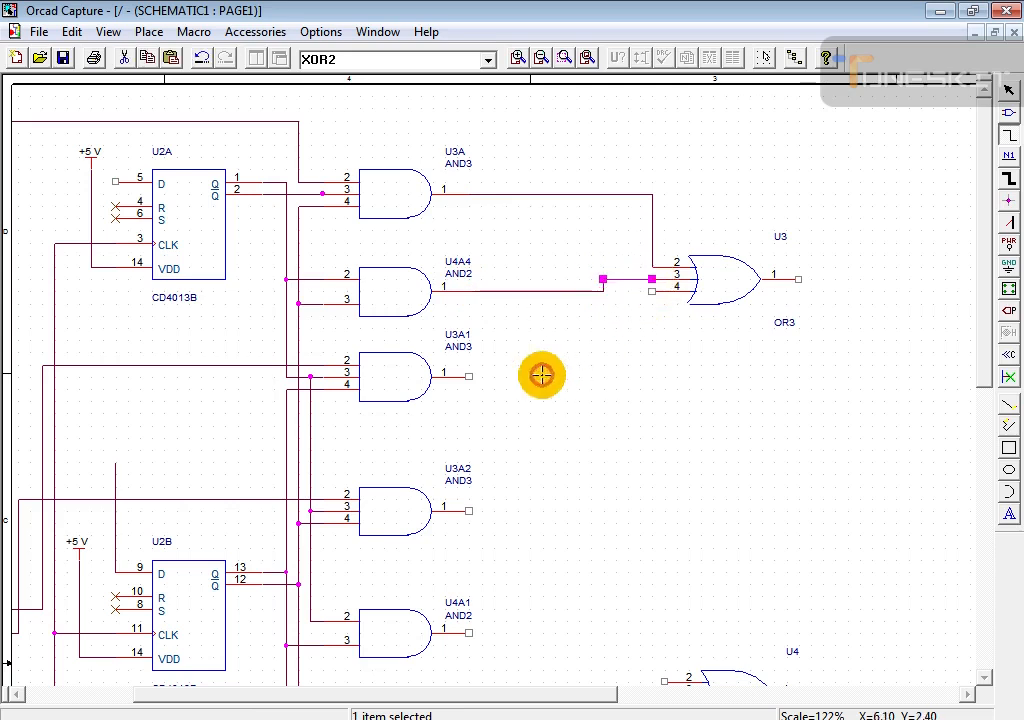
{"action": "left_click", "coordinate": [469, 376]}
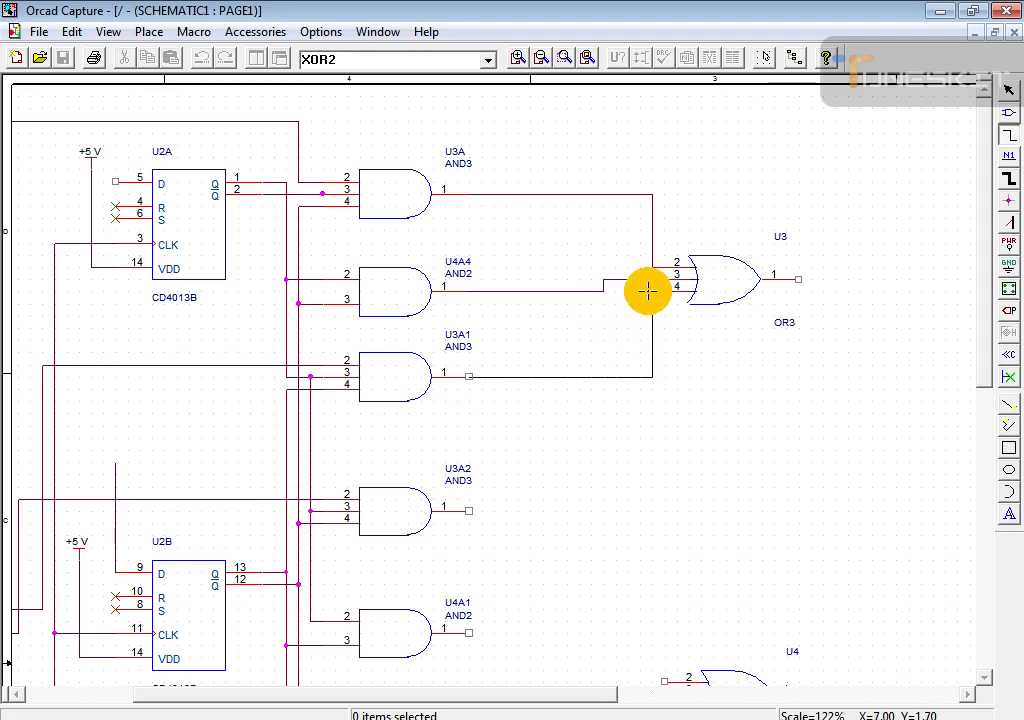
{"action": "left_click", "coordinate": [650, 287]}
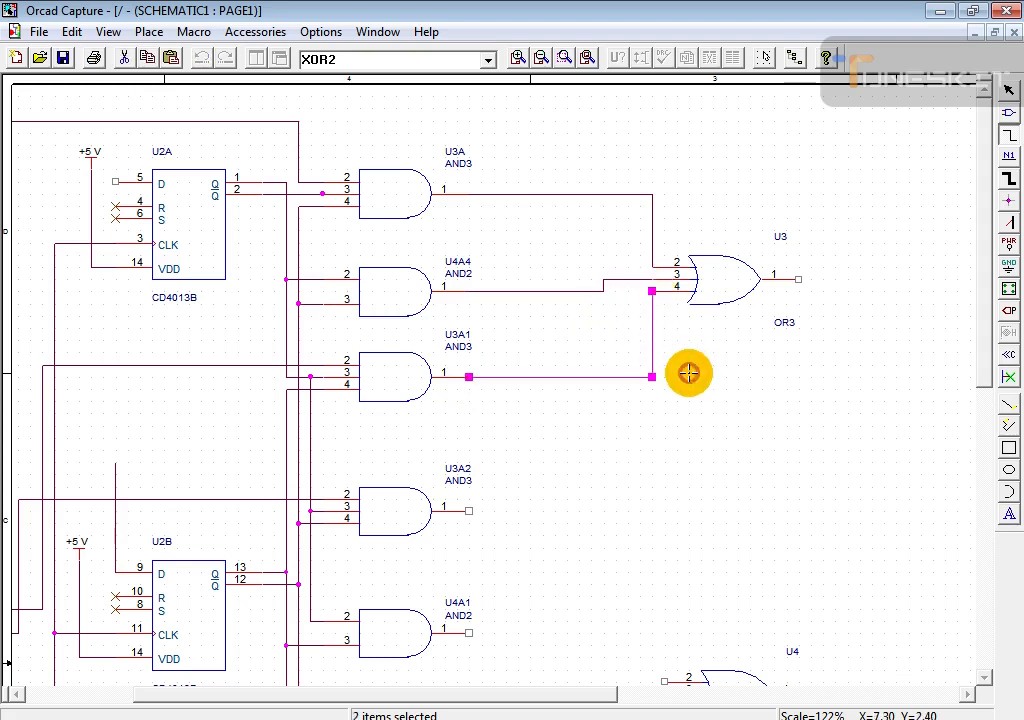
{"action": "key", "text": "Escape"}
- Wire the output of AND3 gate U3A2 to pin 2 of the lower OR3 gate U4
{"action": "key", "text": "o"}
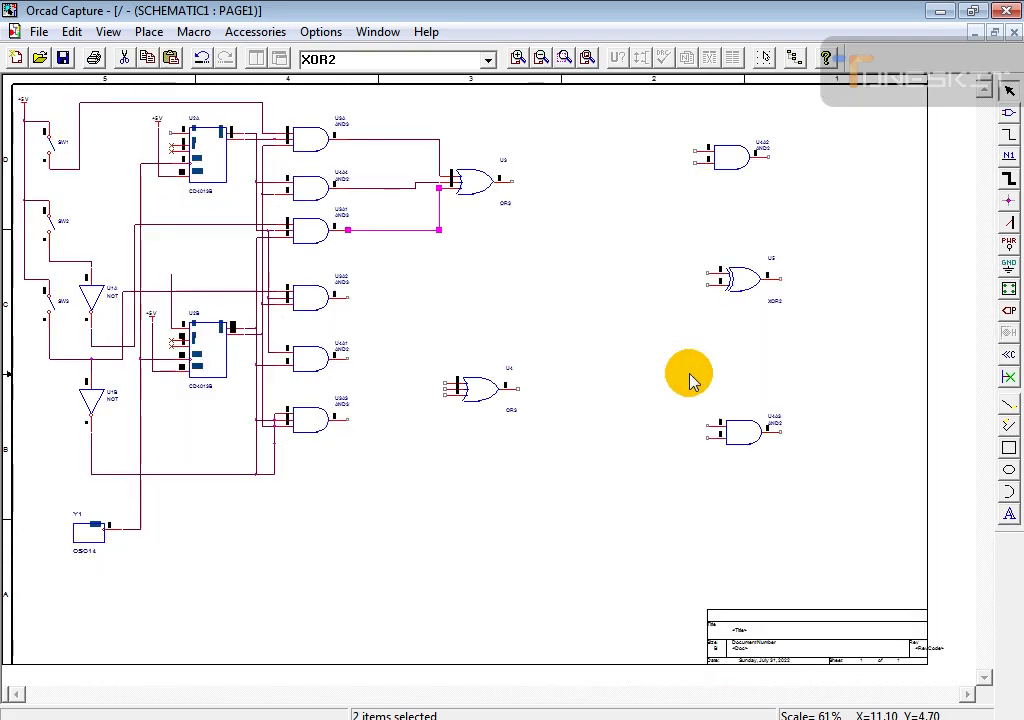
{"action": "key", "text": "i"}
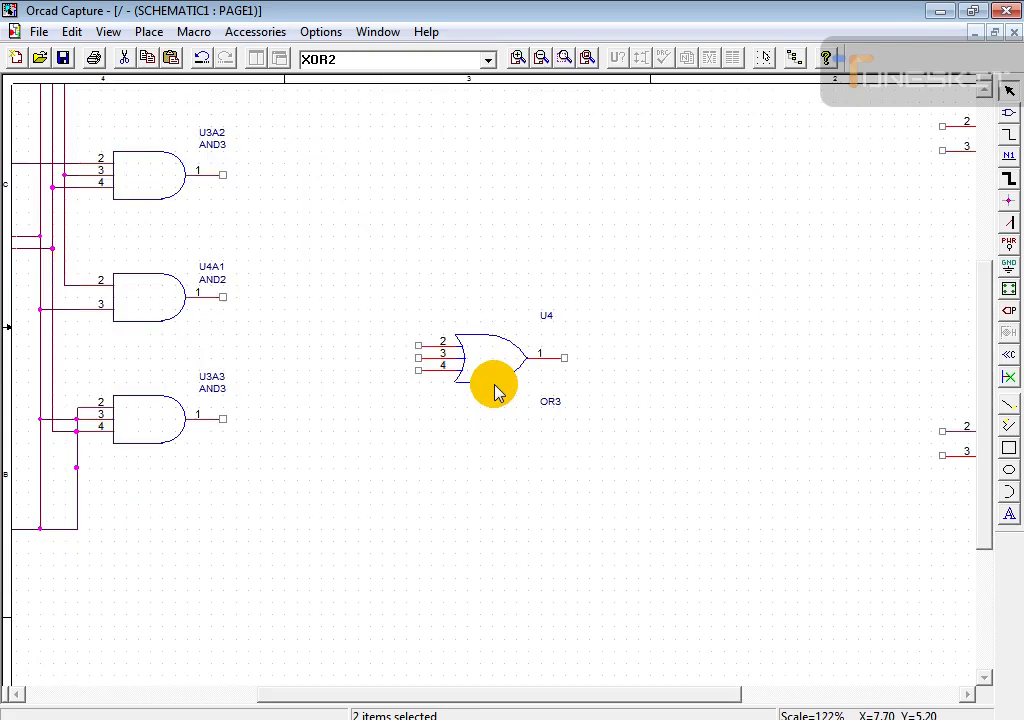
{"action": "key", "text": "alt+Tab"}
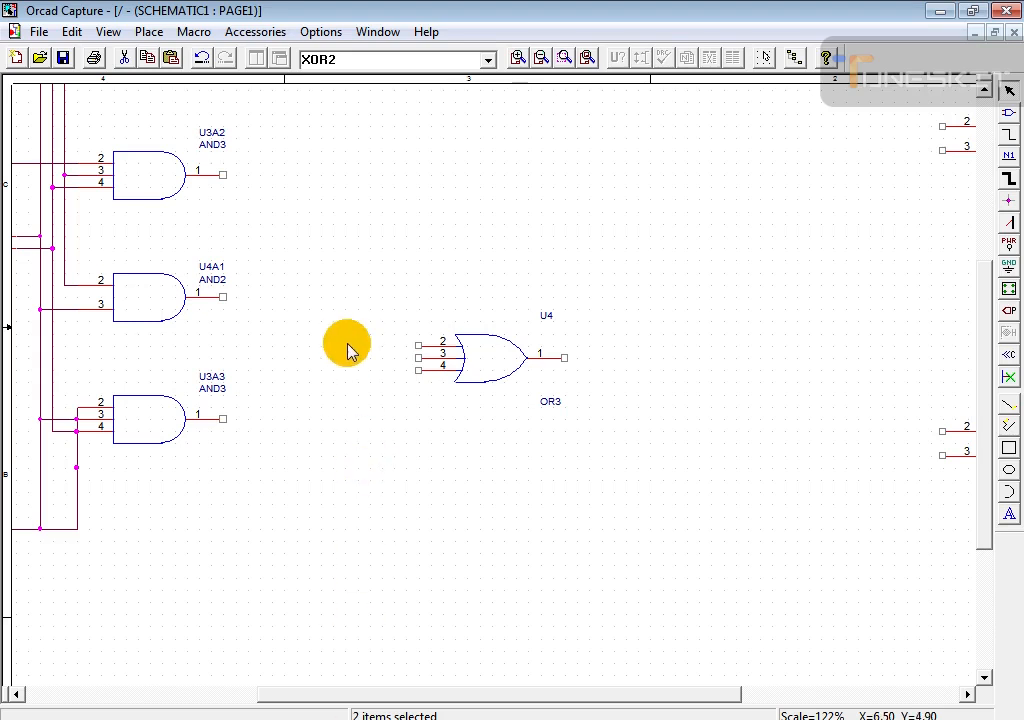
{"action": "left_click", "coordinate": [350, 455]}
{"action": "scroll", "coordinate": [426, 360], "scroll_direction": "down", "scroll_amount": 1, "text": "ctrl"}
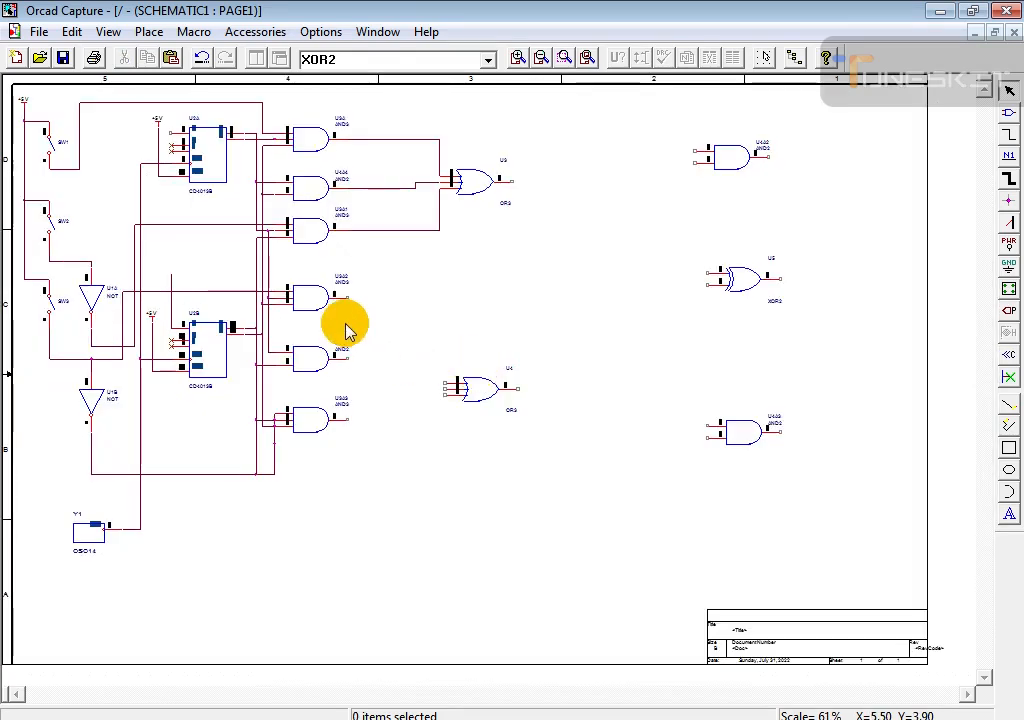
{"action": "scroll", "coordinate": [345, 330], "scroll_direction": "up", "scroll_amount": 1, "text": "ctrl"}
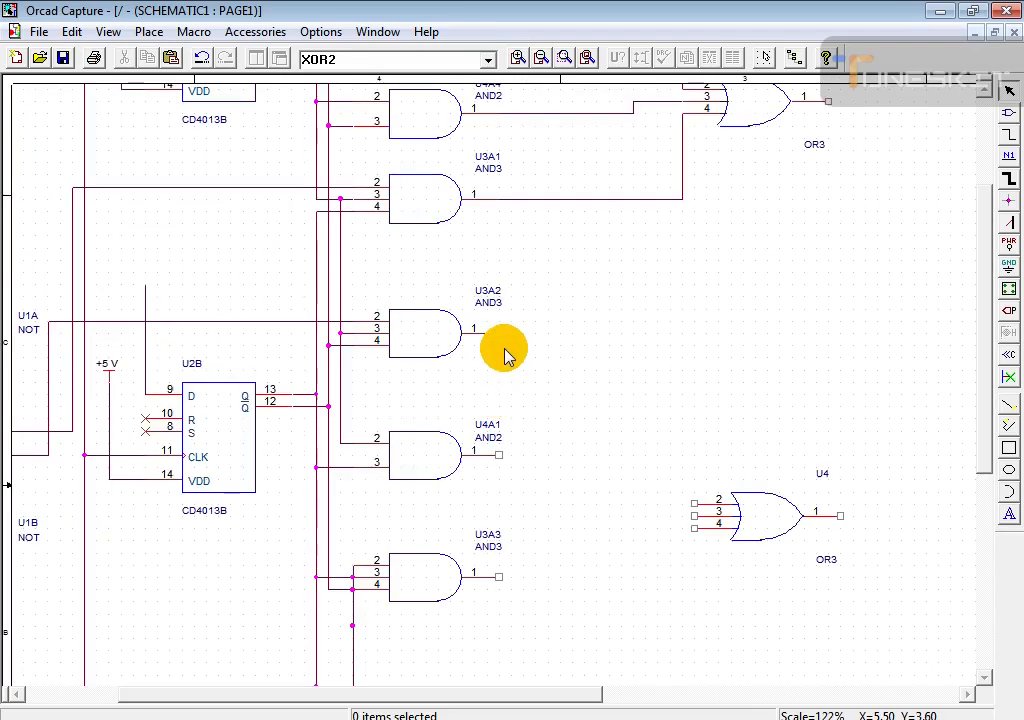
{"action": "key", "text": "w"}
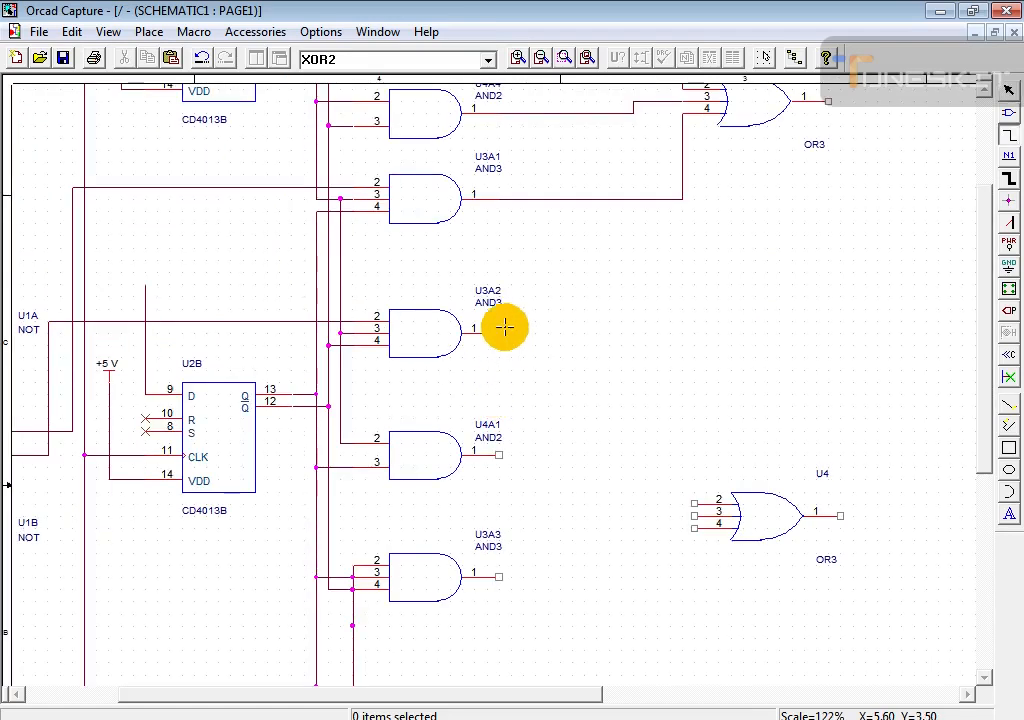
{"action": "left_click", "coordinate": [497, 333]}
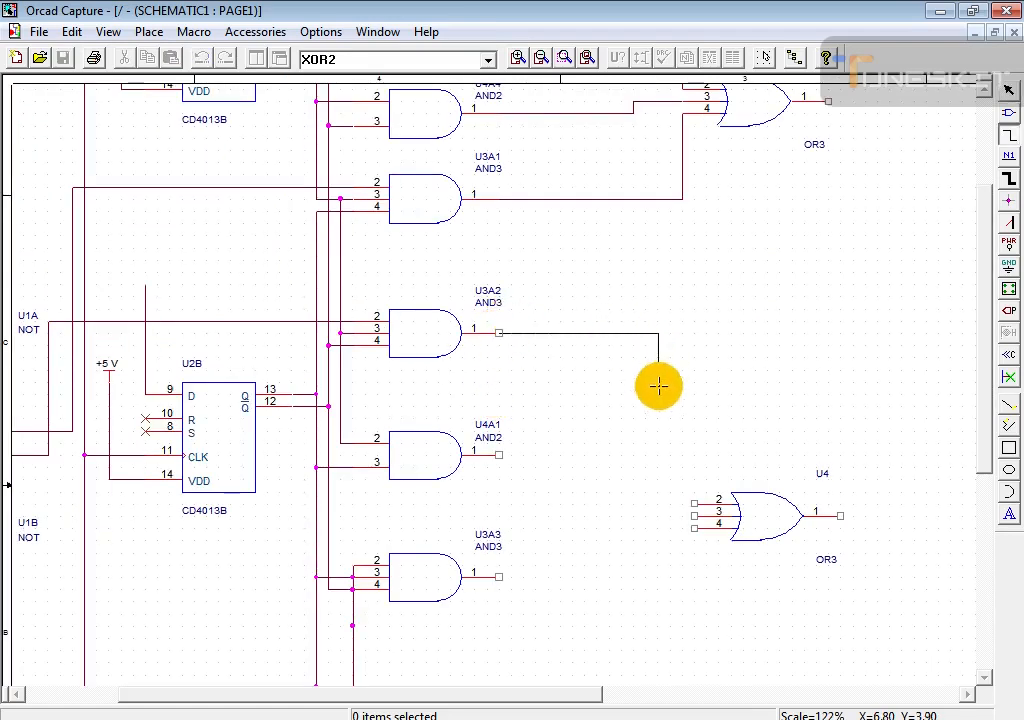
{"action": "left_click", "coordinate": [692, 499]}
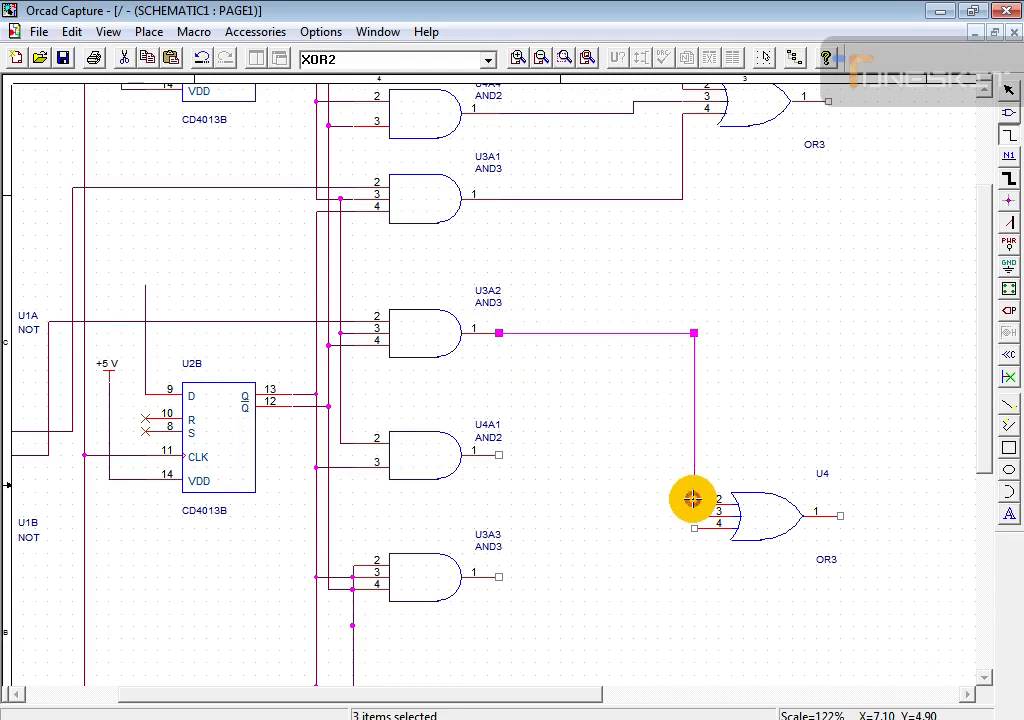
- Wire the outputs of U4A1 and U3A3 to pins 3 and 4 of the lower OR3 gate U4
{"action": "left_click", "coordinate": [497, 455]}
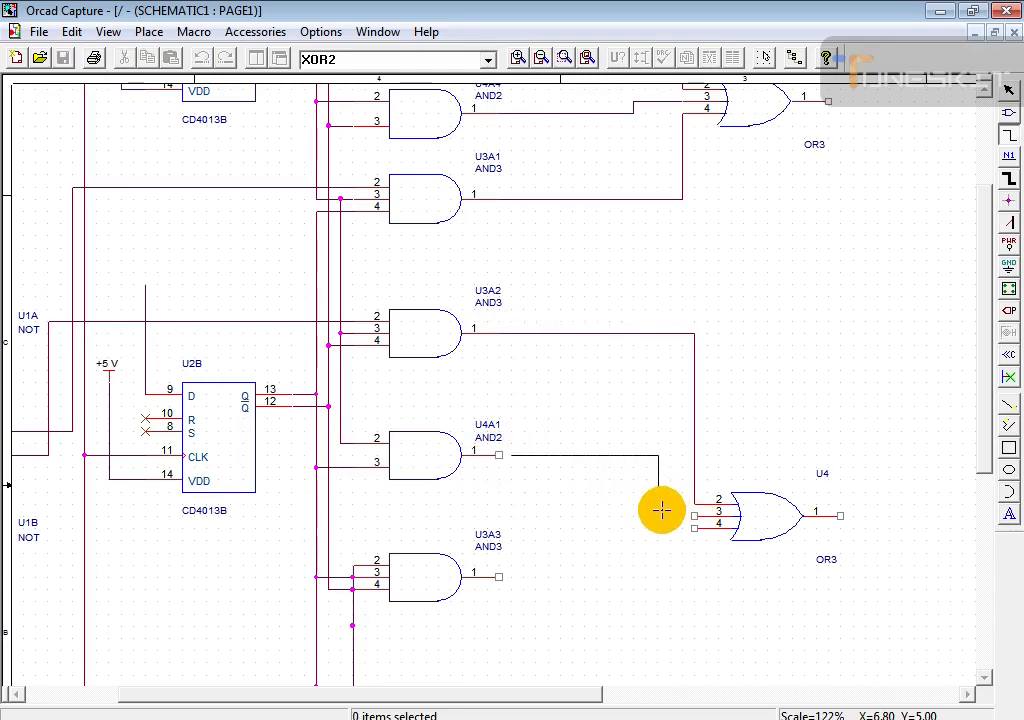
{"action": "left_click", "coordinate": [663, 514]}
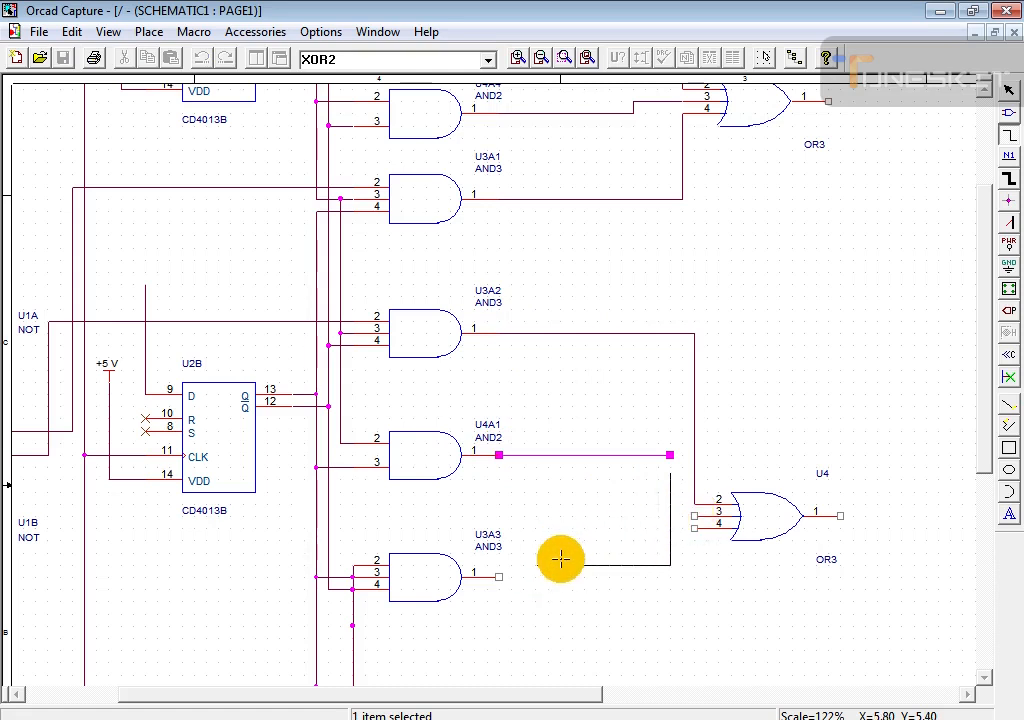
{"action": "left_click", "coordinate": [692, 514]}
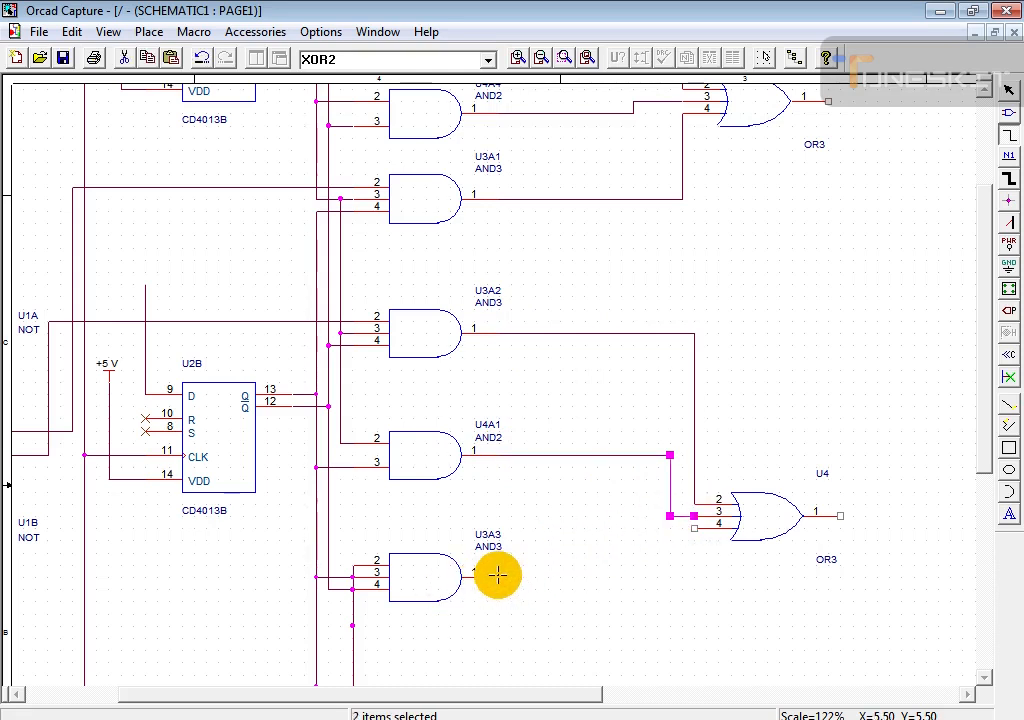
{"action": "left_click_drag", "start_coordinate": [498, 576], "coordinate": [694, 524]}
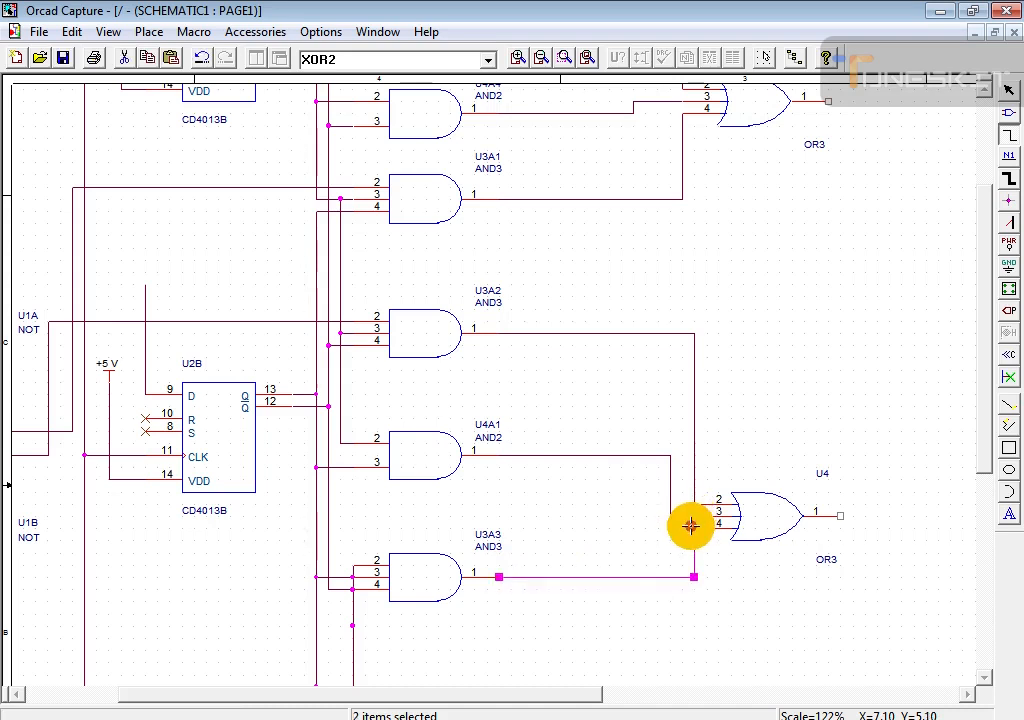
{"action": "left_click", "coordinate": [775, 336]}
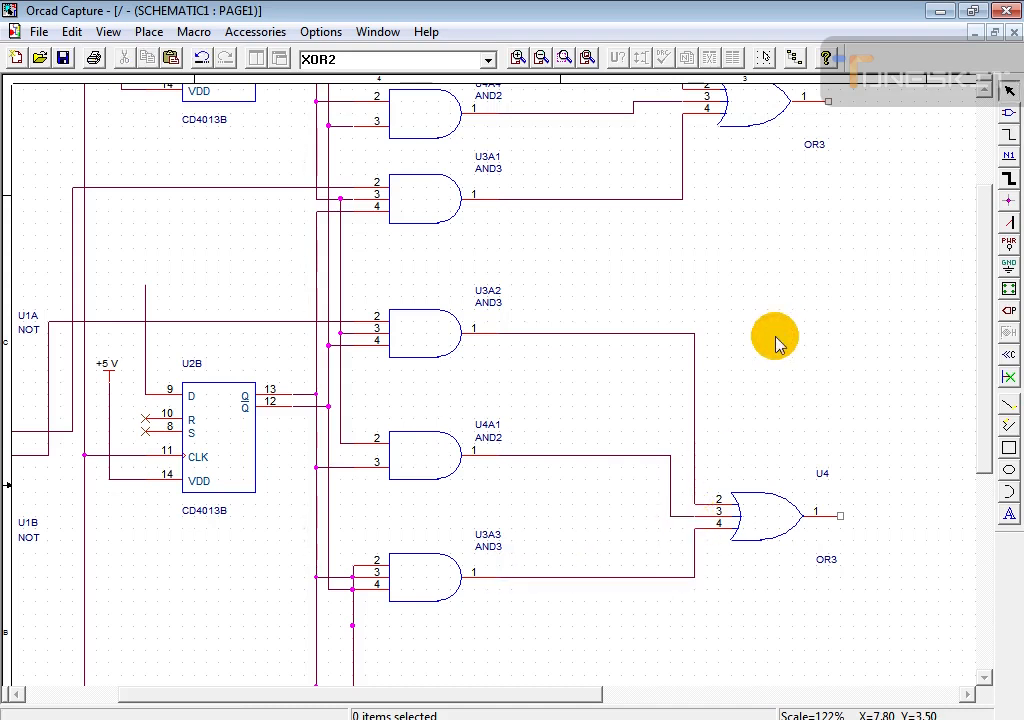
- After checking the reference image, move U4A2, the XOR2 gate and U4A3 toward the OR3 gates to free space on their output side
{"action": "key", "text": "o"}
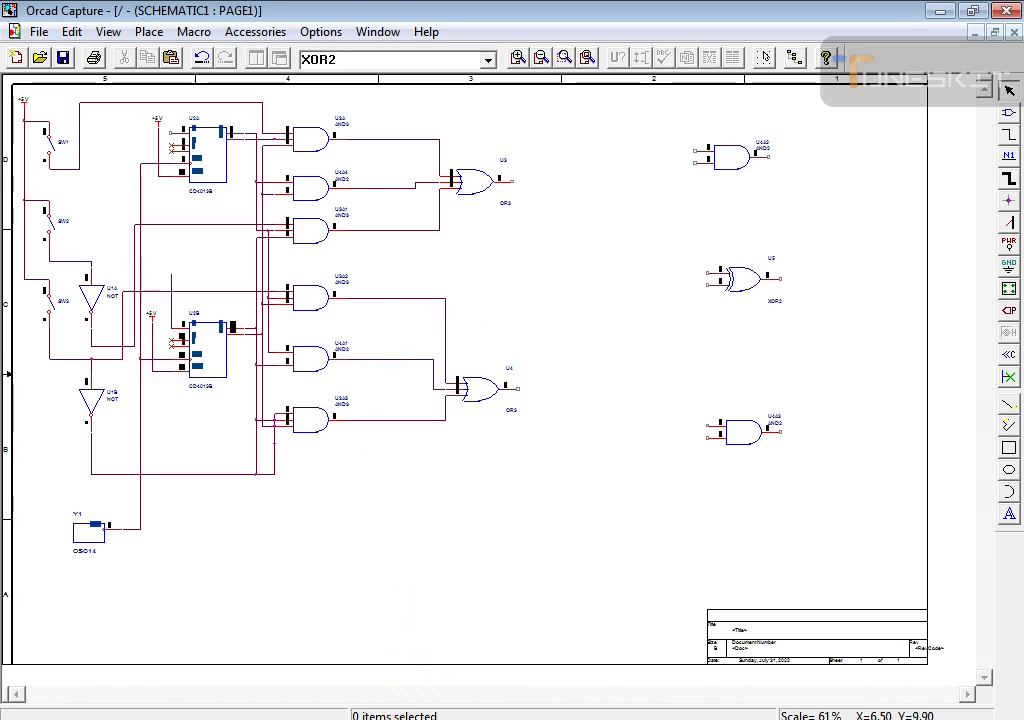
{"action": "left_click", "coordinate": [374, 719]}
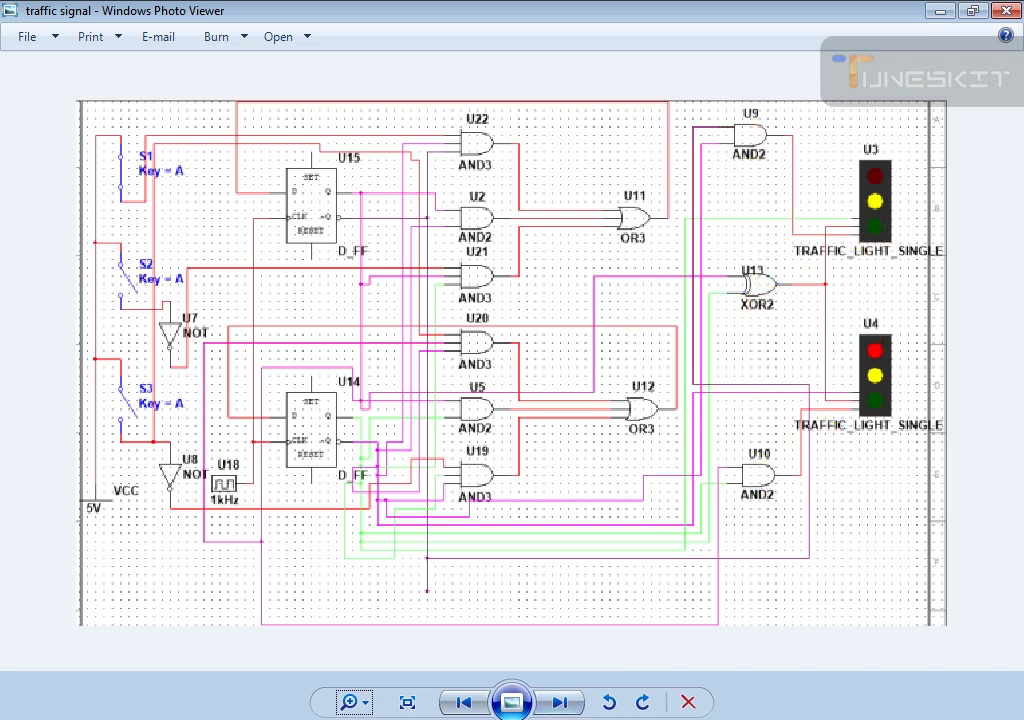
{"action": "key", "text": "alt+Tab"}
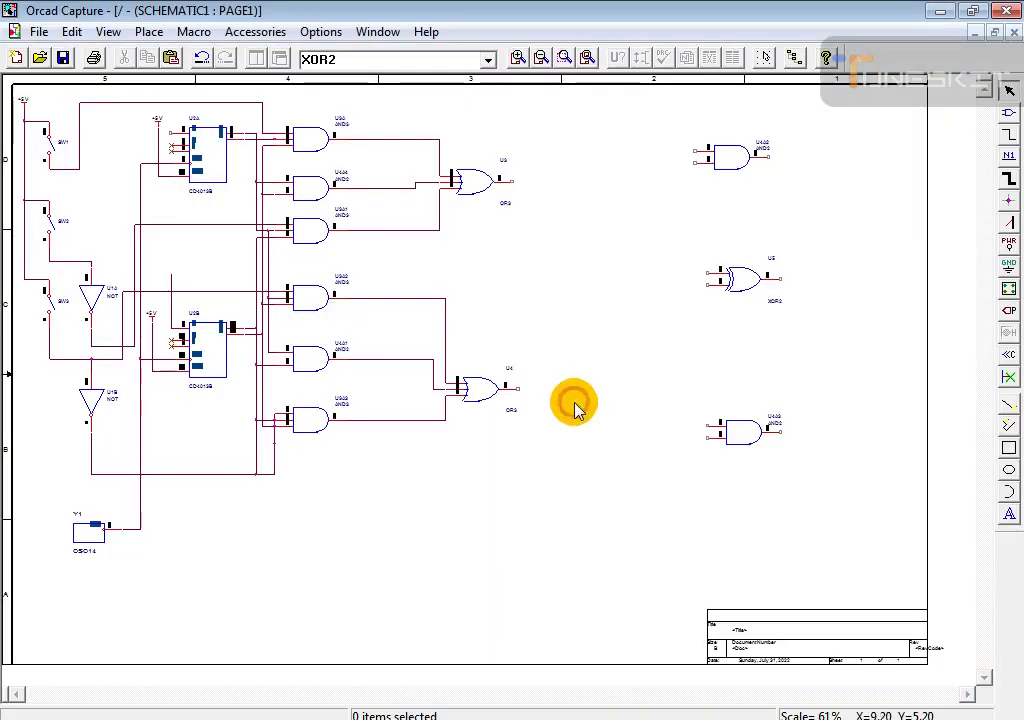
{"action": "left_click", "coordinate": [727, 153]}
{"action": "left_click_drag", "start_coordinate": [727, 153], "coordinate": [652, 172]}
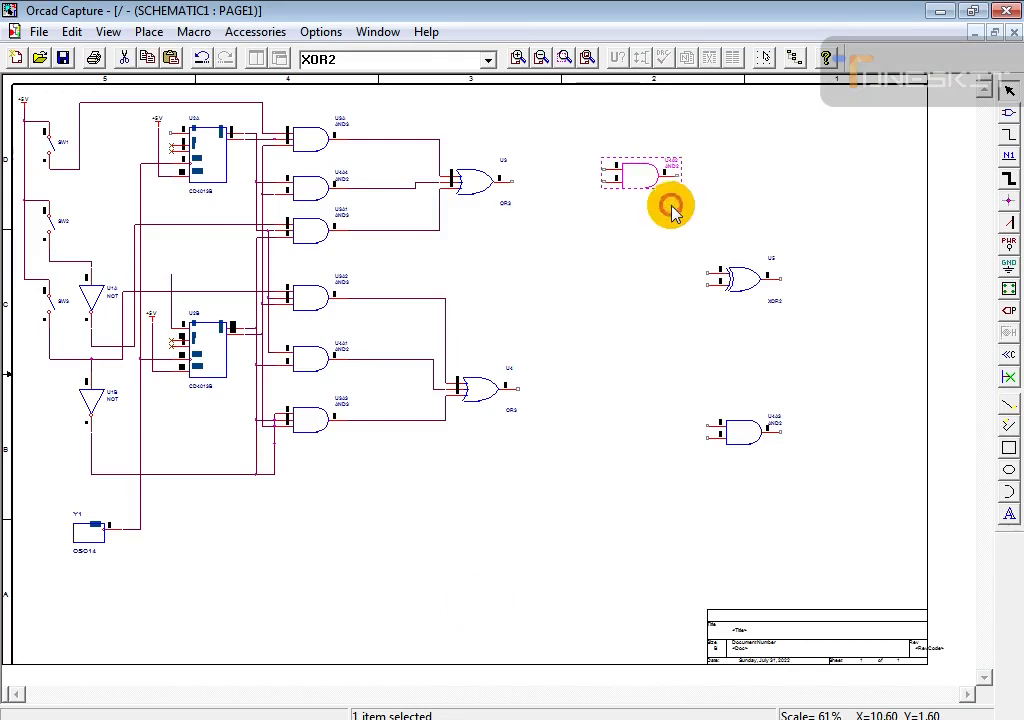
{"action": "left_click", "coordinate": [730, 282]}
{"action": "left_click_drag", "start_coordinate": [730, 282], "coordinate": [635, 286]}
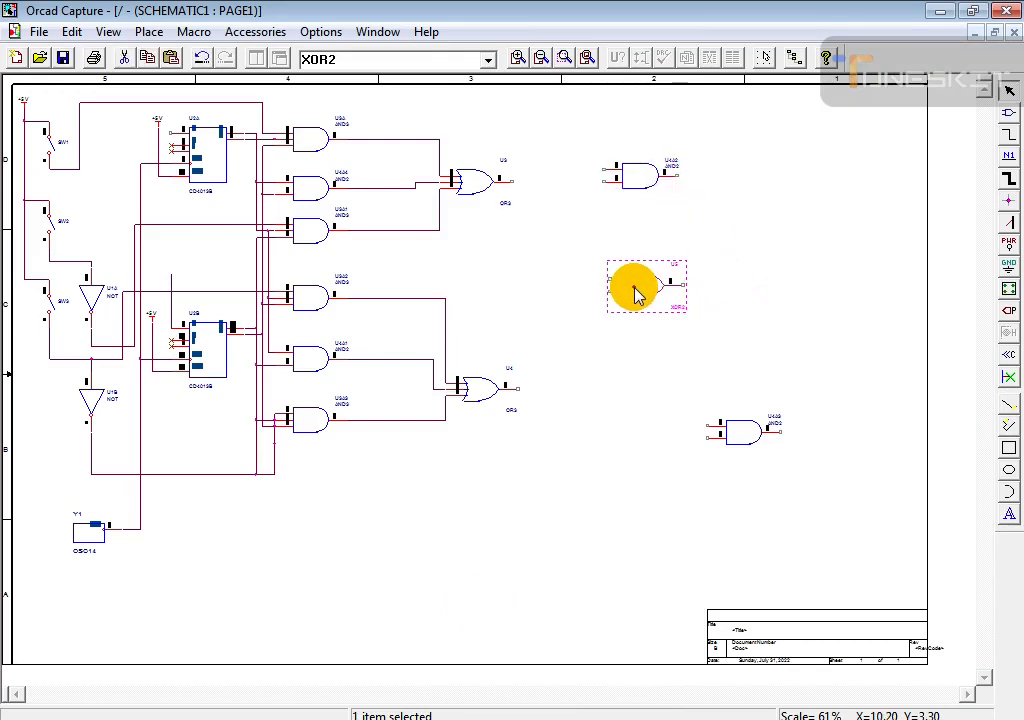
{"action": "left_click_drag", "start_coordinate": [738, 432], "coordinate": [647, 407]}
{"action": "left_click", "coordinate": [709, 459]}
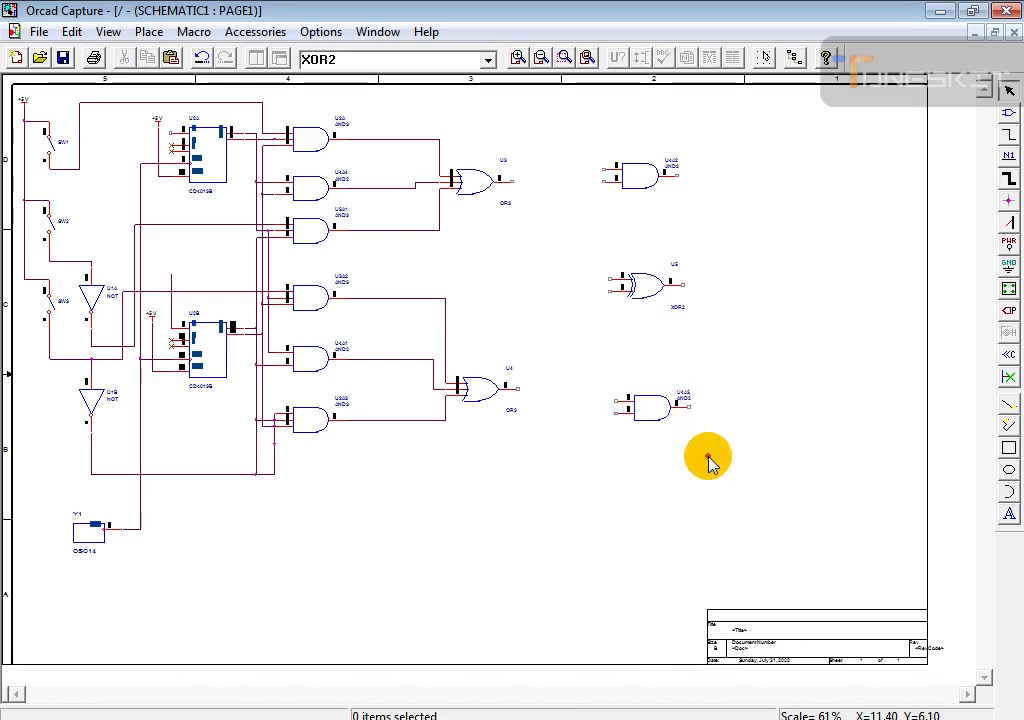
- Place six LED parts beside the output gates, three in a row near U4A2 and three in a row near U4A3
{"action": "left_click", "coordinate": [1009, 112]}
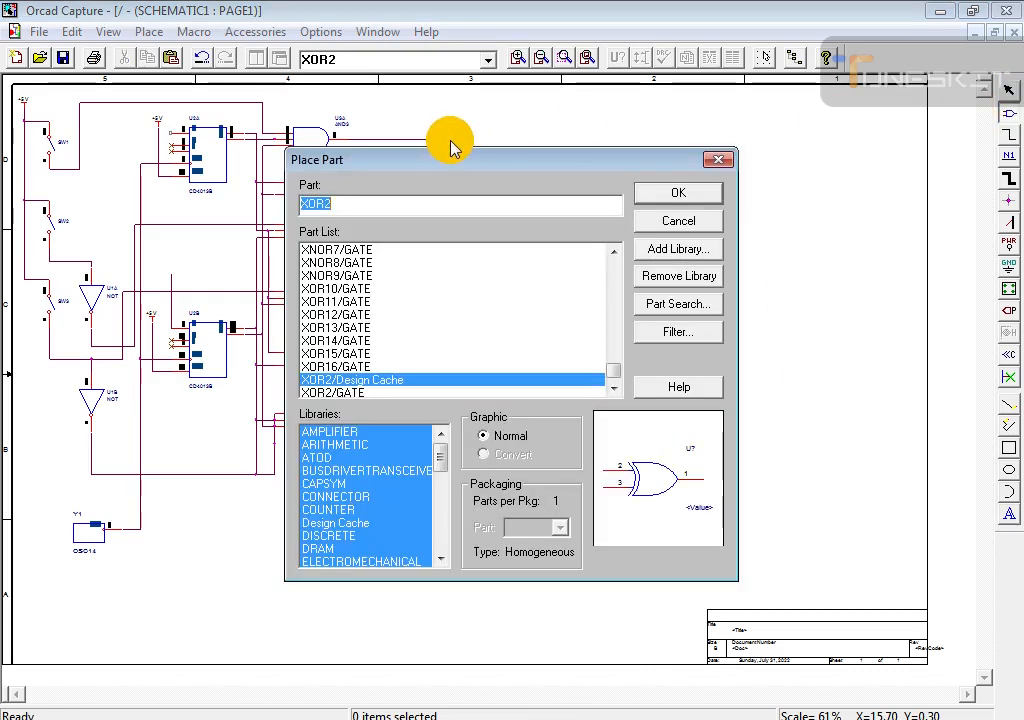
{"action": "type", "text": "led"}
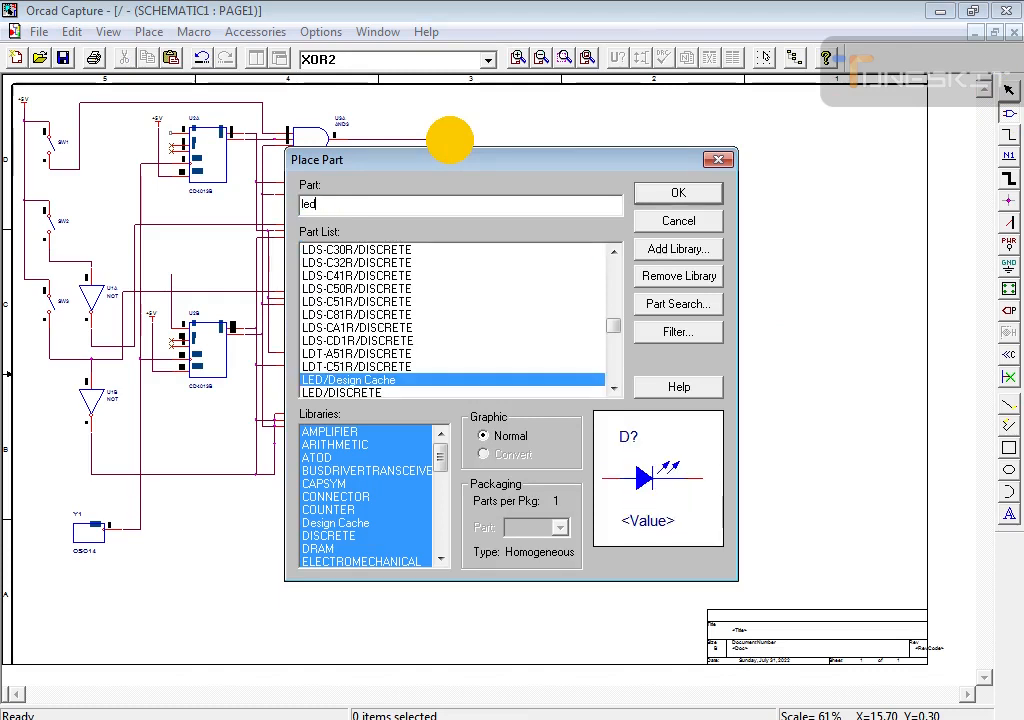
{"action": "left_click", "coordinate": [678, 193]}
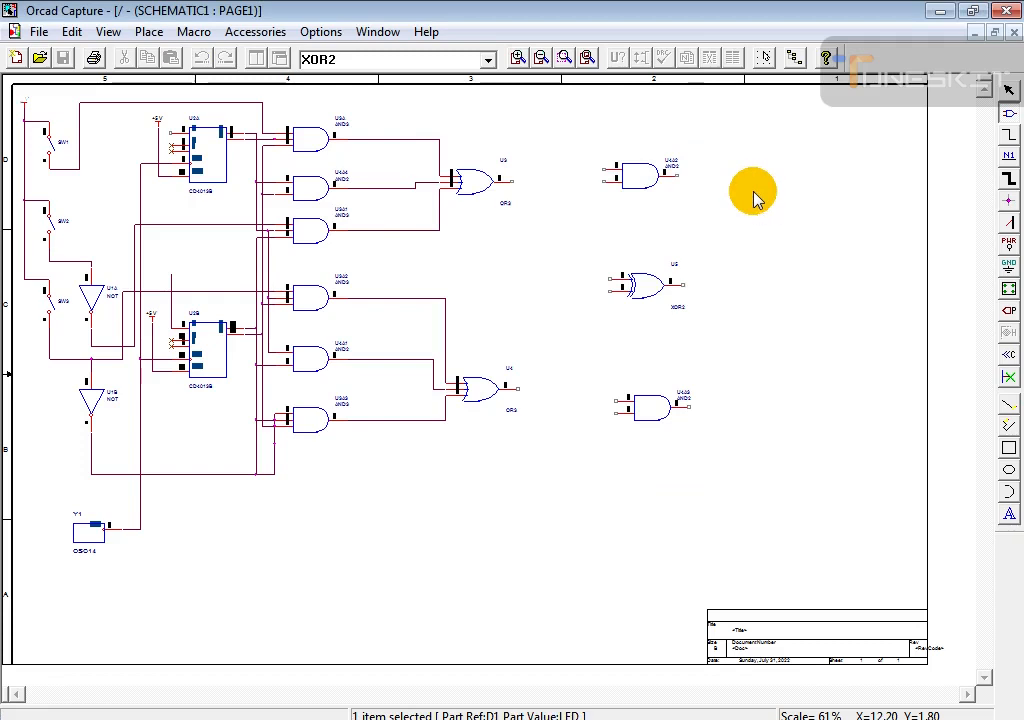
{"action": "left_click", "coordinate": [795, 200]}
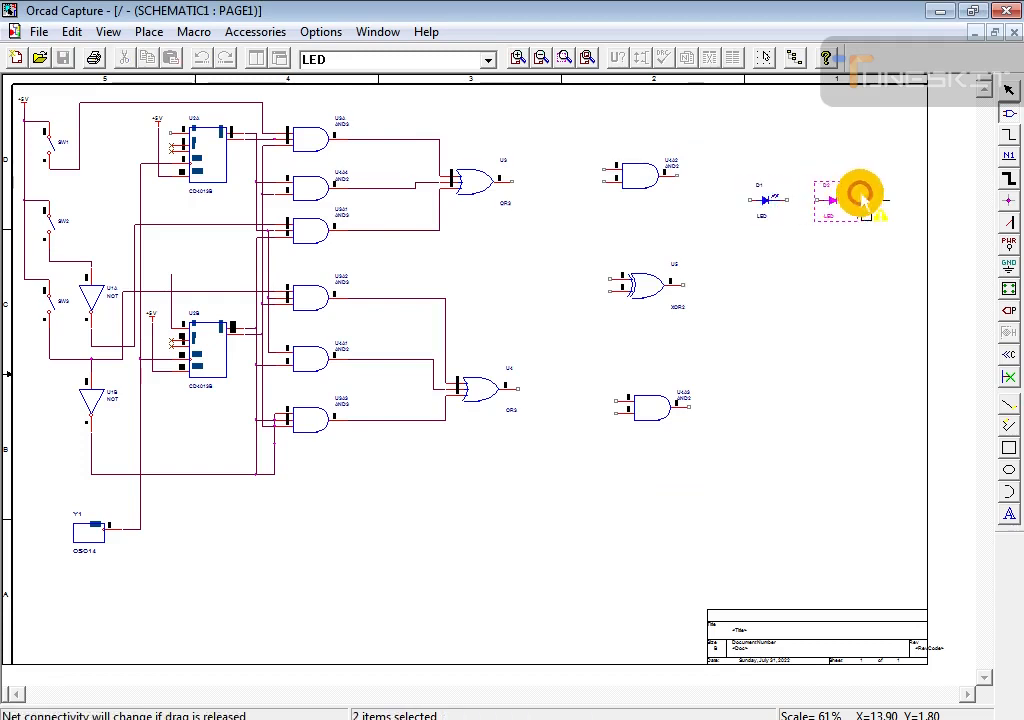
{"action": "left_click", "coordinate": [884, 204]}
{"action": "left_click", "coordinate": [886, 203]}
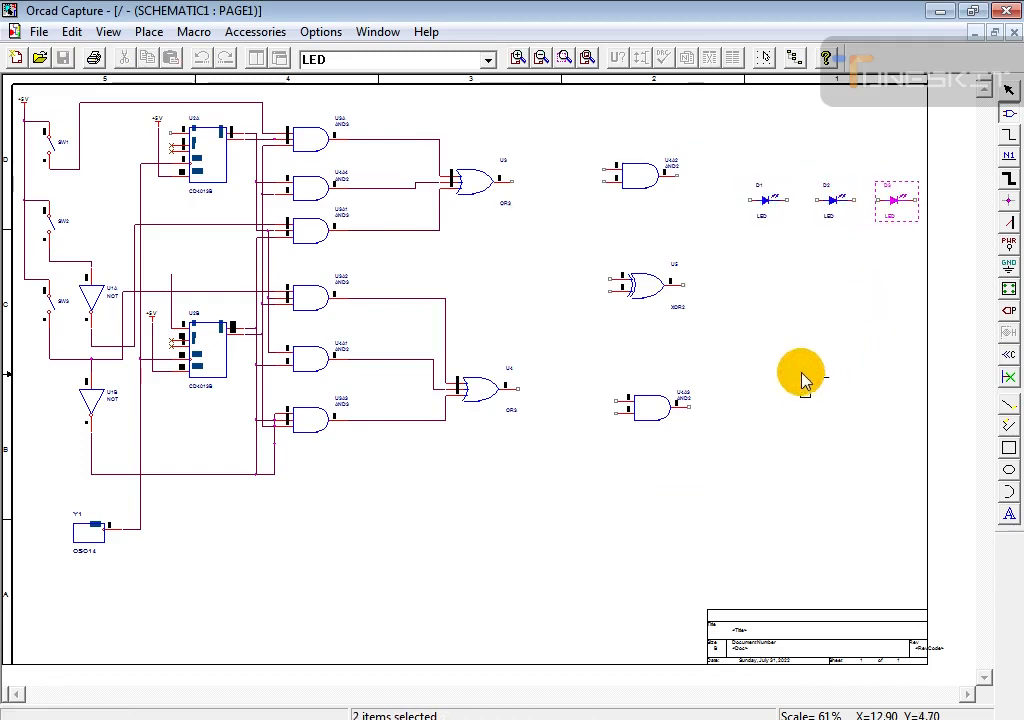
{"action": "left_click", "coordinate": [780, 401]}
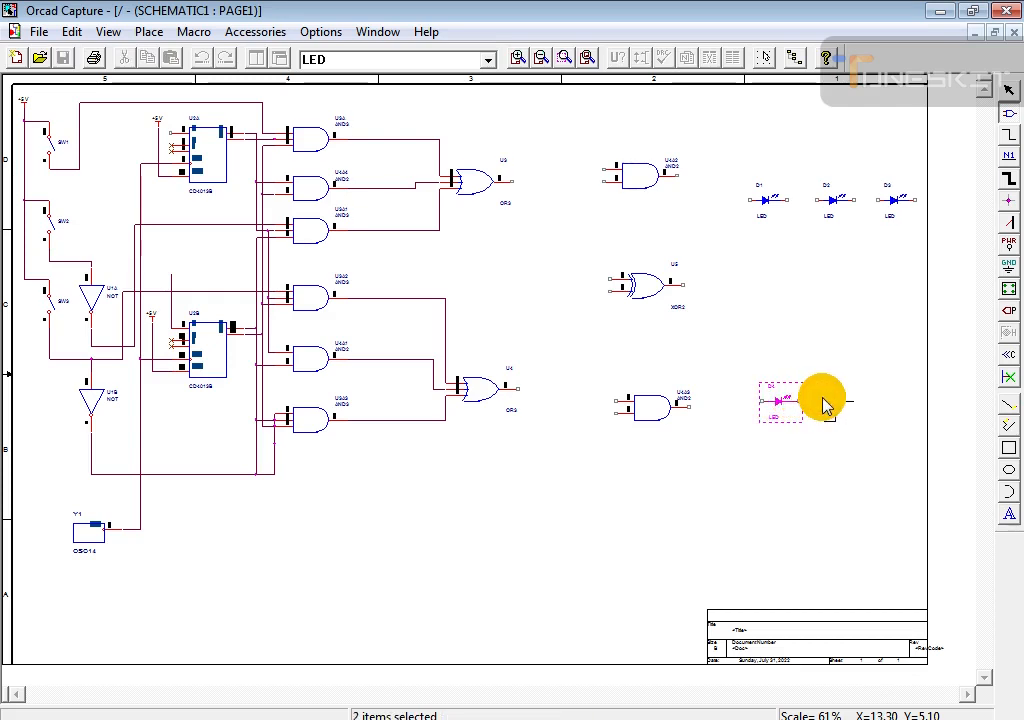
{"action": "left_click", "coordinate": [885, 397]}
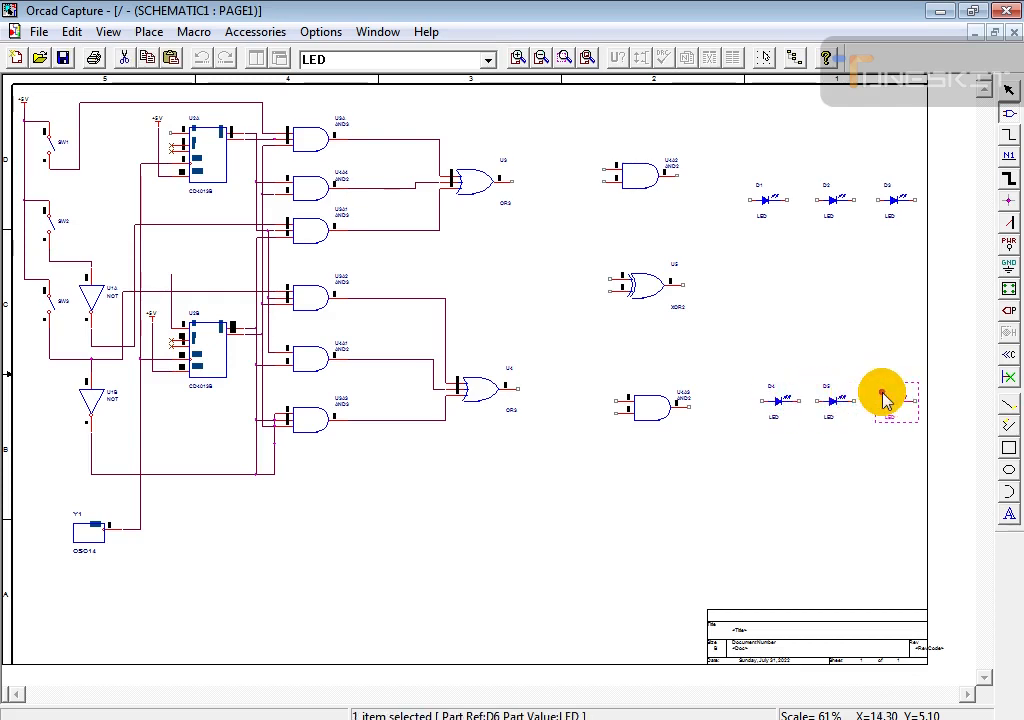
{"action": "left_click", "coordinate": [885, 397]}
{"action": "key", "text": "Escape"}
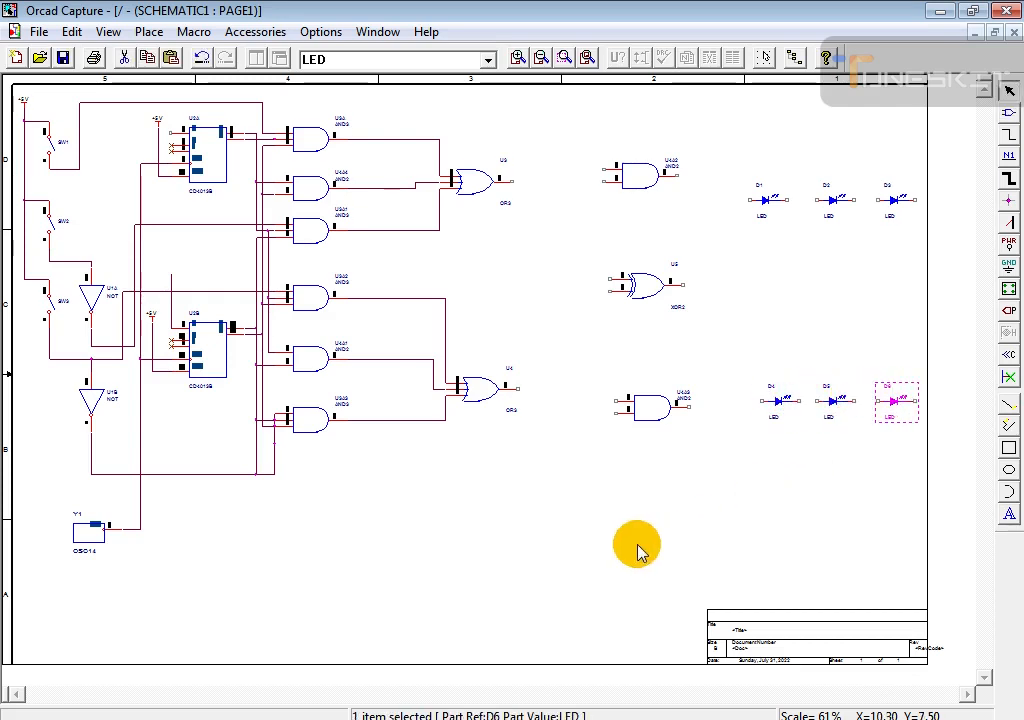
{"action": "left_click", "coordinate": [640, 550]}
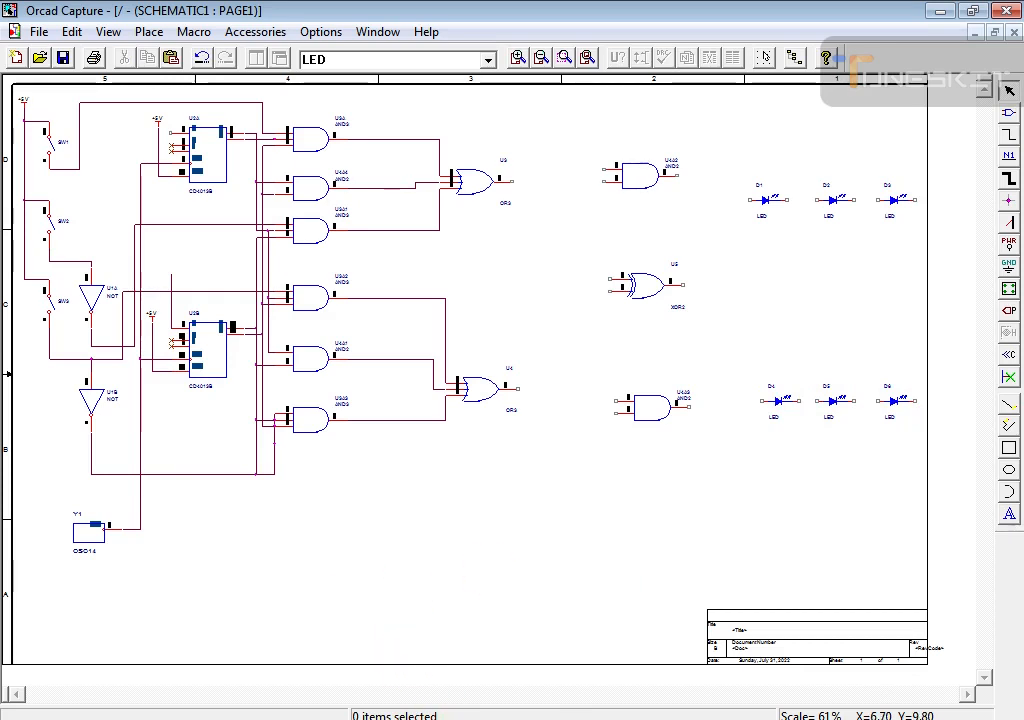
{"action": "key", "text": "alt+Tab"}
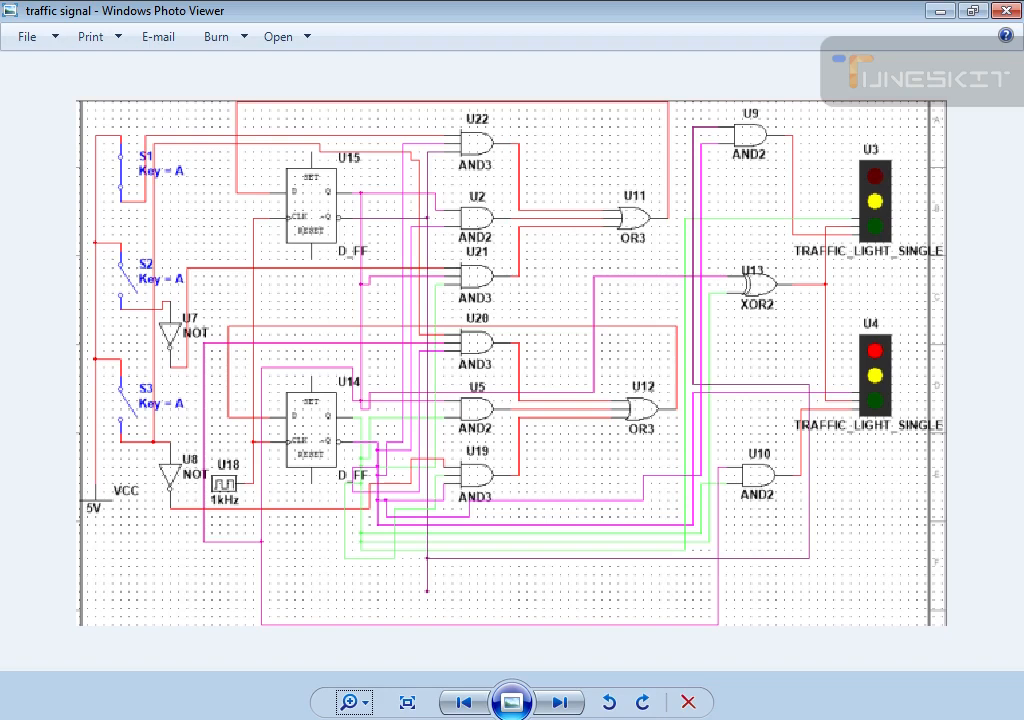
{"action": "key", "text": "alt+Tab"}
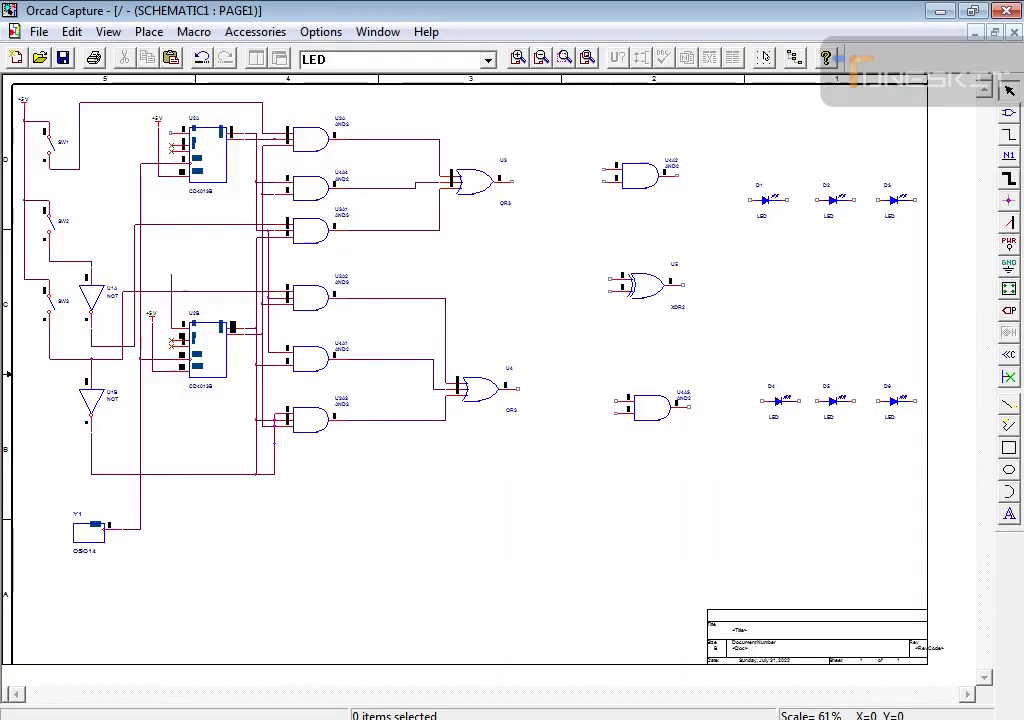
{"action": "left_click", "coordinate": [722, 384]}
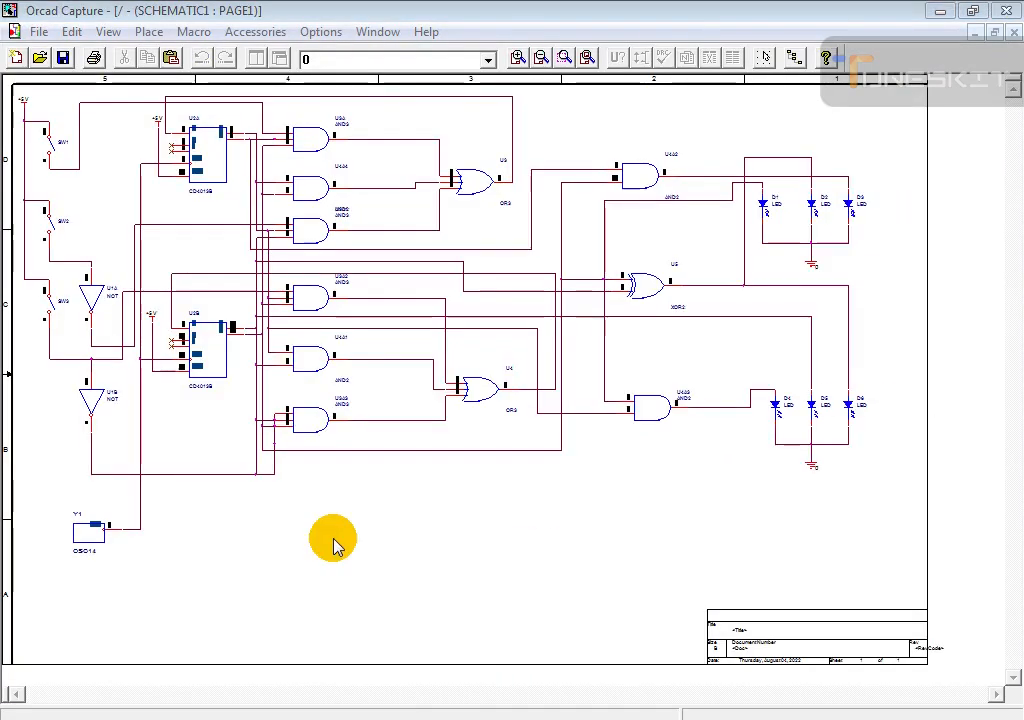